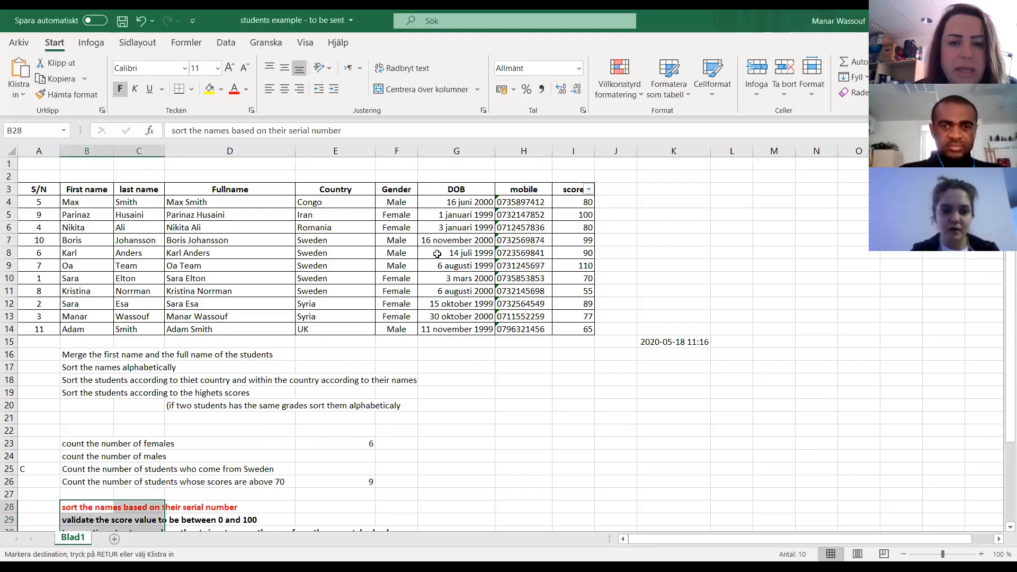
- Review the name-merging and alphabetical sorting tasks, and inspect the full-name formula in D4
{"action": "left_click", "coordinate": [439, 289]}
{"action": "scroll", "coordinate": [233, 389], "scroll_direction": "down", "scroll_amount": 2}
{"action": "scroll", "coordinate": [235, 388], "scroll_direction": "up", "scroll_amount": 2}
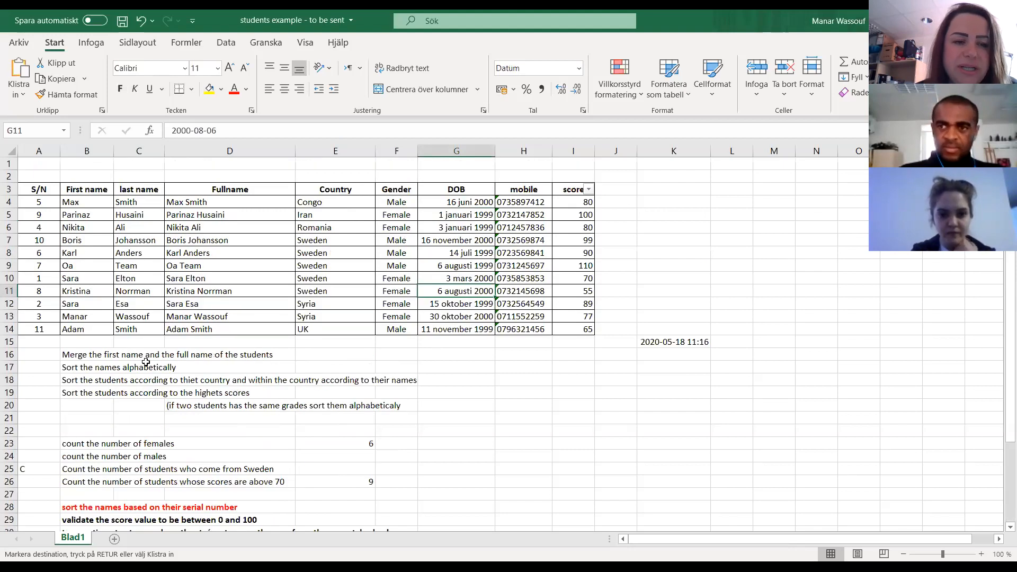
{"action": "left_click", "coordinate": [100, 359]}
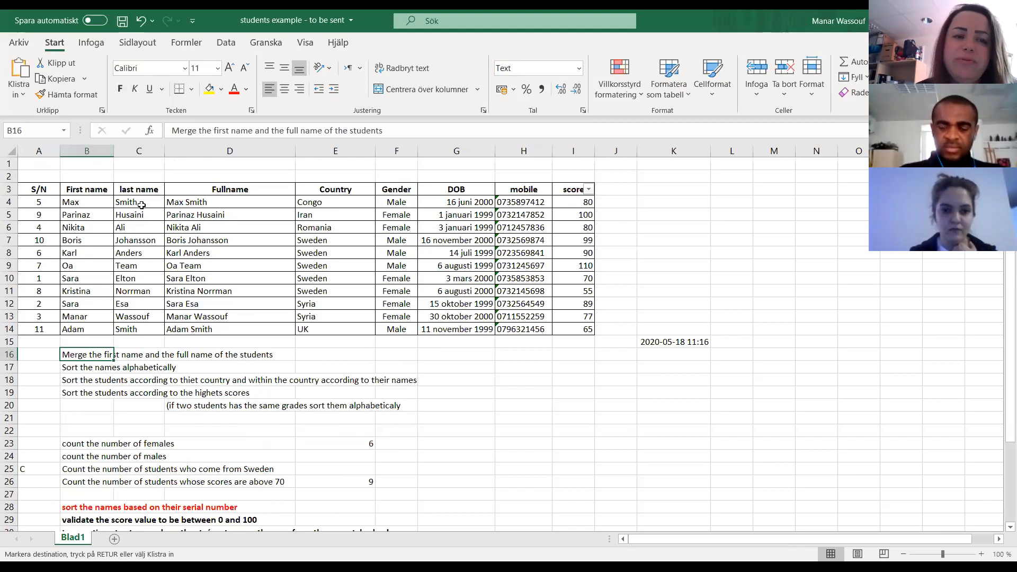
{"action": "left_click", "coordinate": [199, 203]}
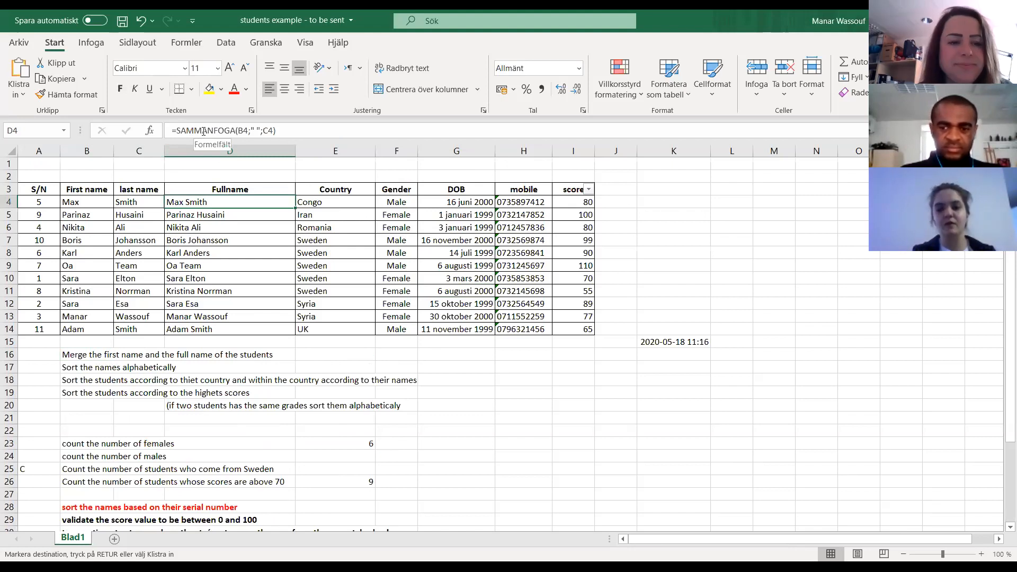
{"action": "left_click", "coordinate": [75, 373]}
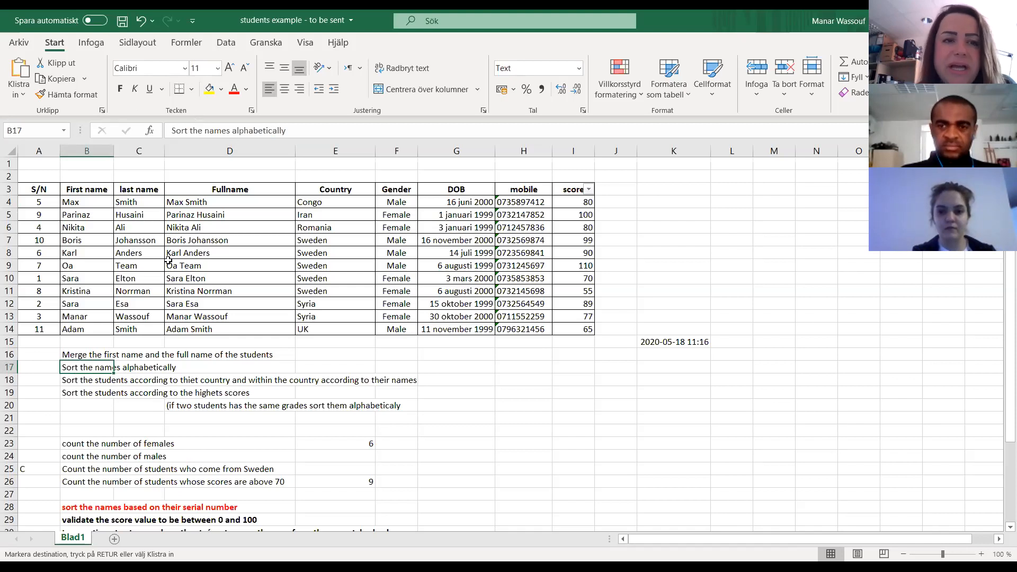
{"action": "left_click", "coordinate": [226, 44]}
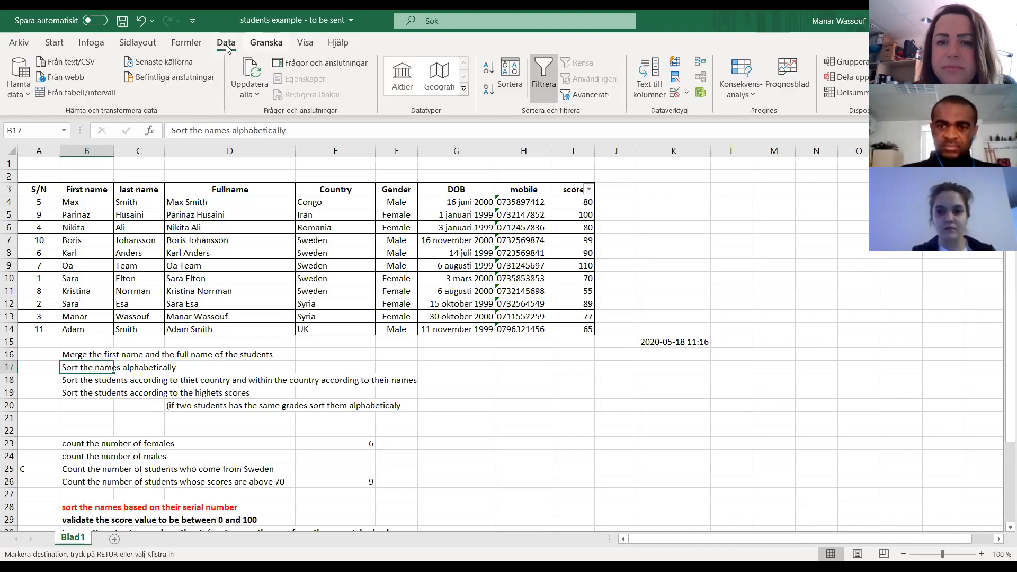
{"action": "left_click", "coordinate": [510, 85]}
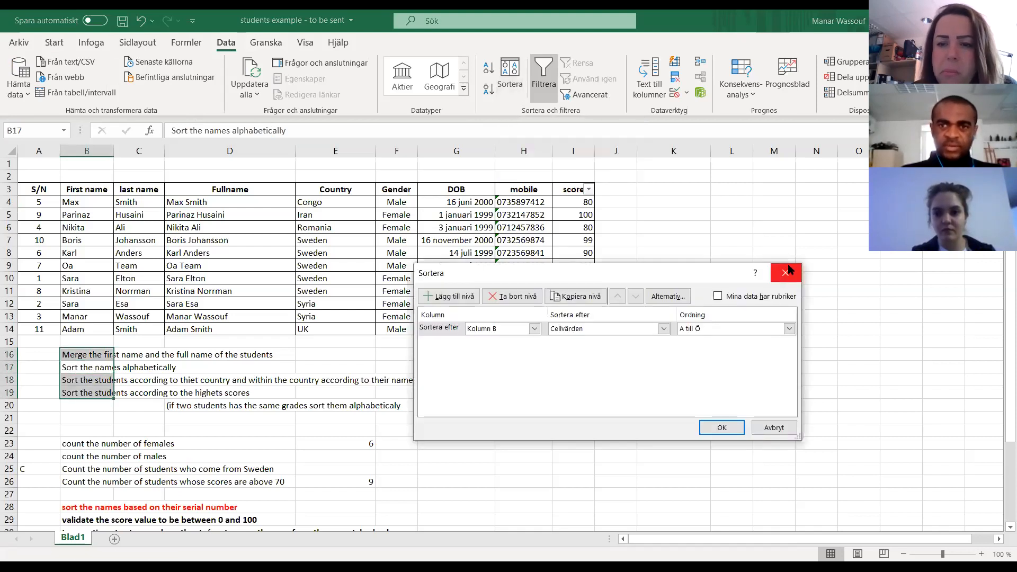
{"action": "left_click", "coordinate": [776, 275]}
- Examine the counting, serial-number sorting and data validation tasks listed below the student table, comparing them with the table's columns
{"action": "scroll", "coordinate": [206, 419], "scroll_direction": "down", "scroll_amount": 1}
{"action": "scroll", "coordinate": [206, 419], "scroll_direction": "down", "scroll_amount": 1}
{"action": "left_click", "coordinate": [80, 368]}
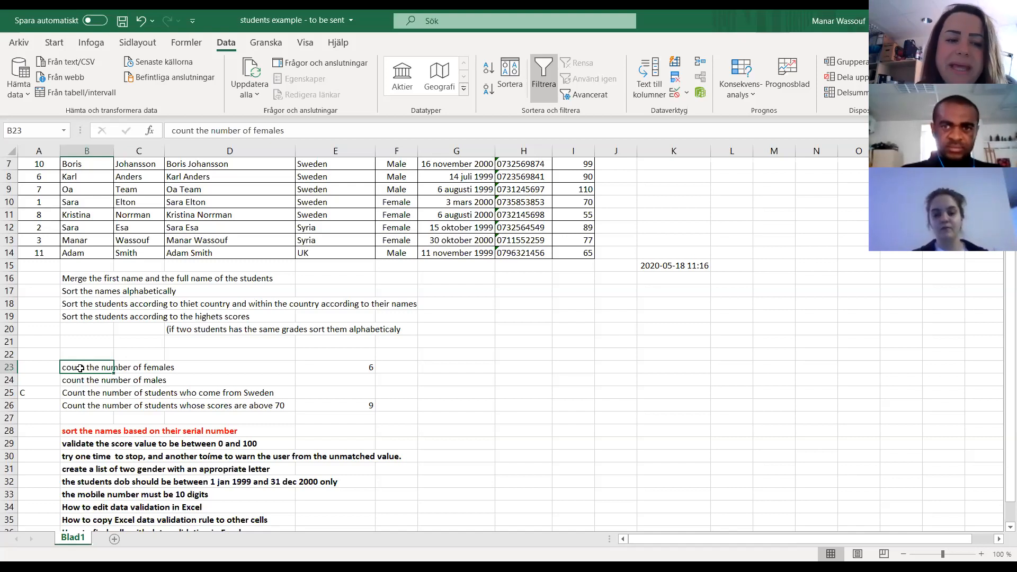
{"action": "left_click", "coordinate": [147, 381]}
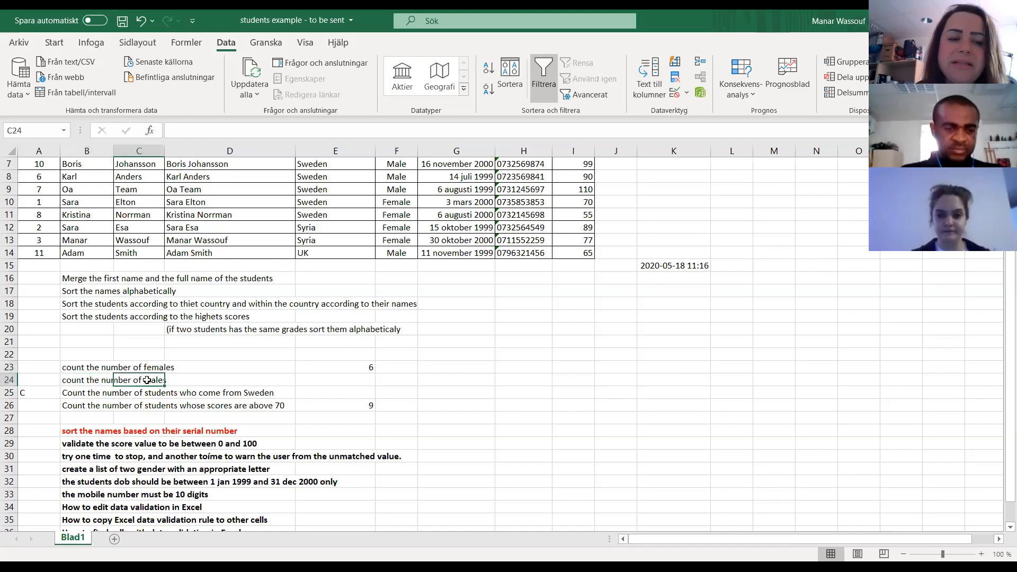
{"action": "left_click", "coordinate": [136, 394]}
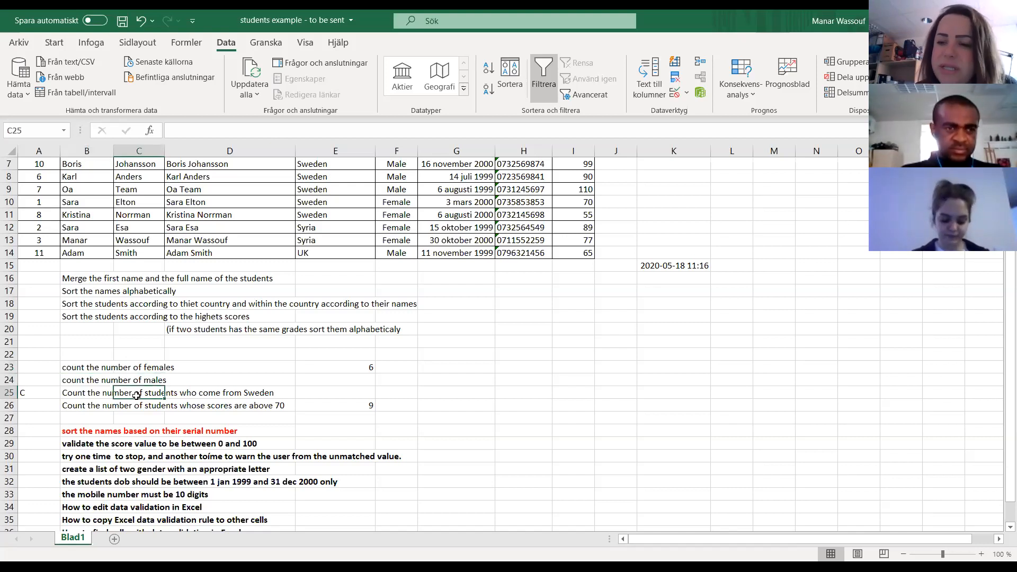
{"action": "left_click", "coordinate": [128, 405]}
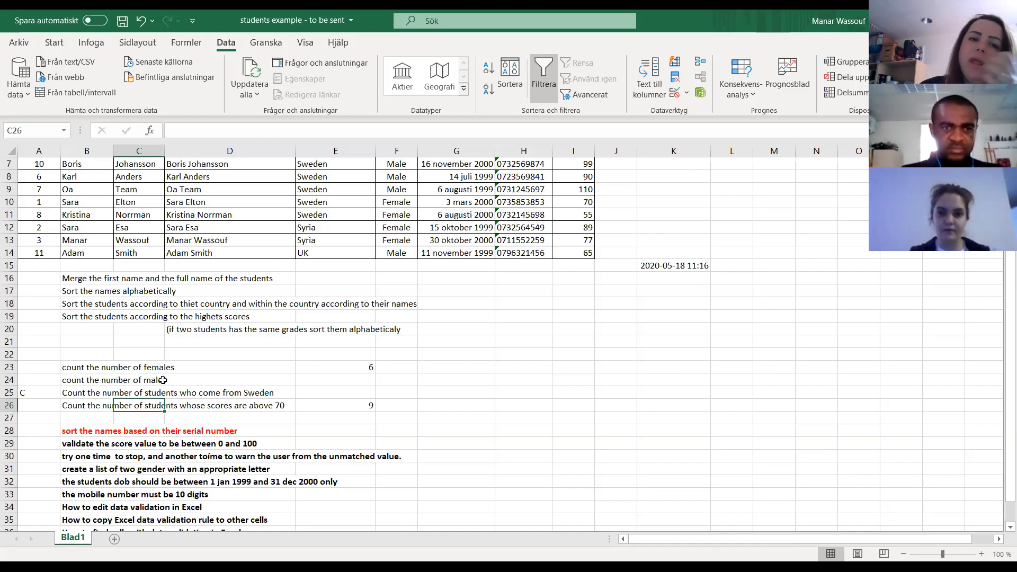
{"action": "scroll", "coordinate": [163, 379], "scroll_direction": "up", "scroll_amount": 2}
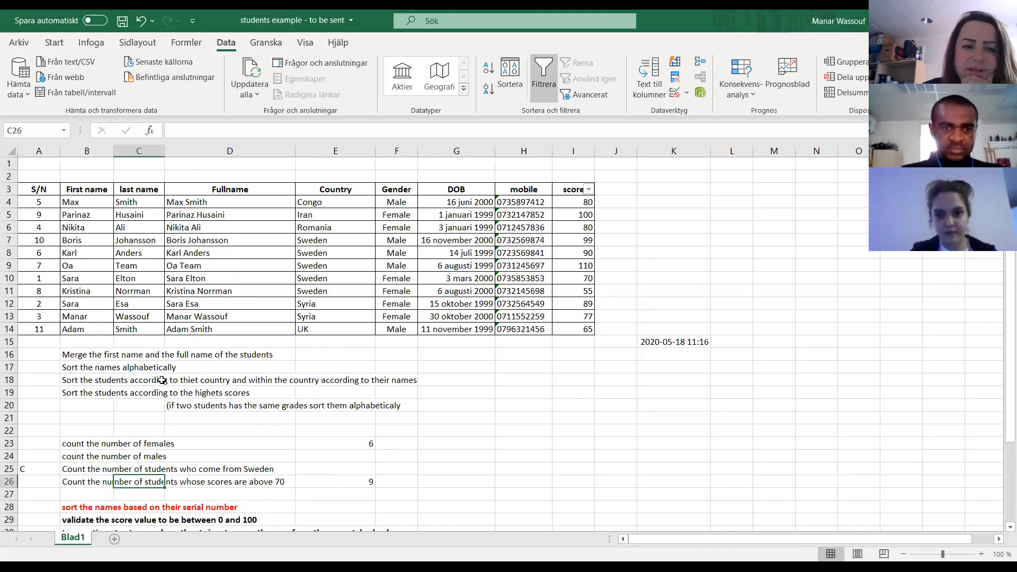
{"action": "scroll", "coordinate": [157, 379], "scroll_direction": "down", "scroll_amount": 2}
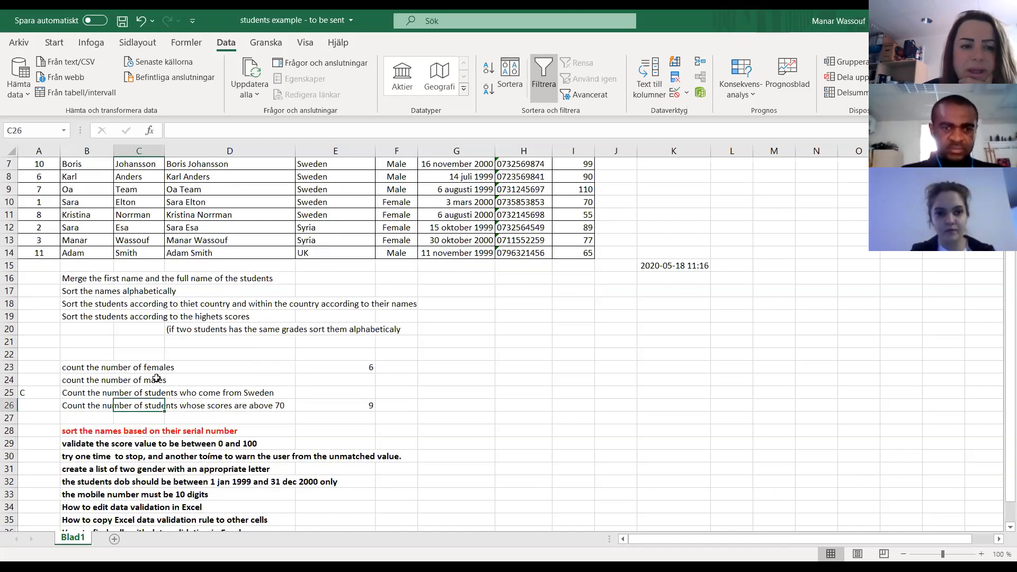
{"action": "scroll", "coordinate": [156, 378], "scroll_direction": "down", "scroll_amount": 3}
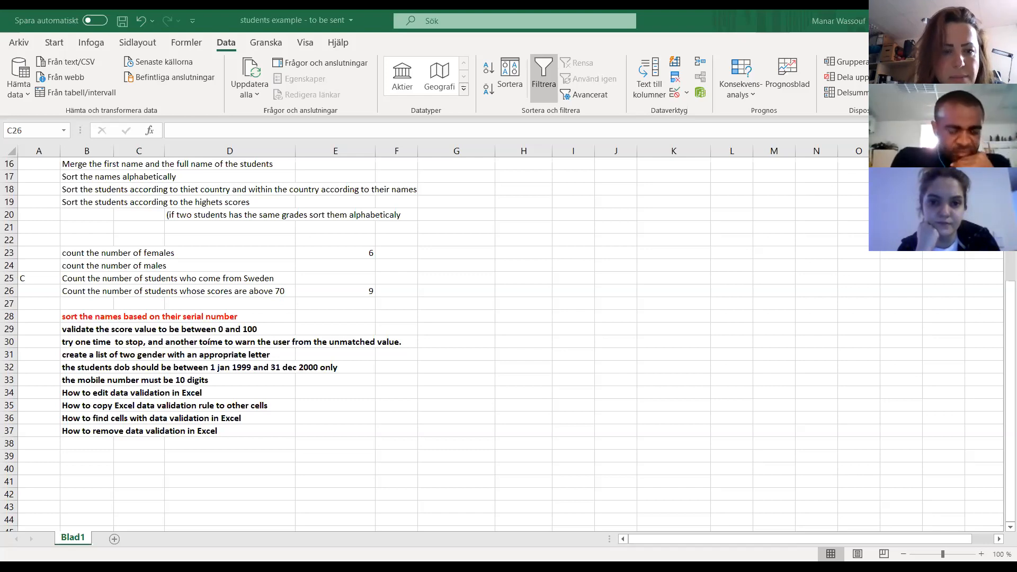
{"action": "left_click", "coordinate": [254, 380]}
{"action": "scroll", "coordinate": [262, 370], "scroll_direction": "up", "scroll_amount": 5}
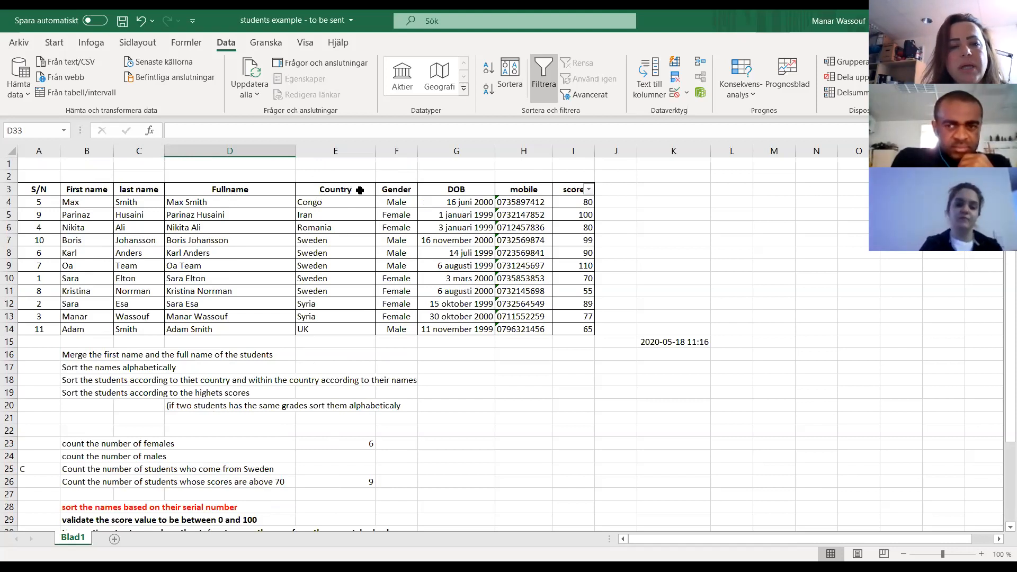
{"action": "left_click", "coordinate": [401, 202]}
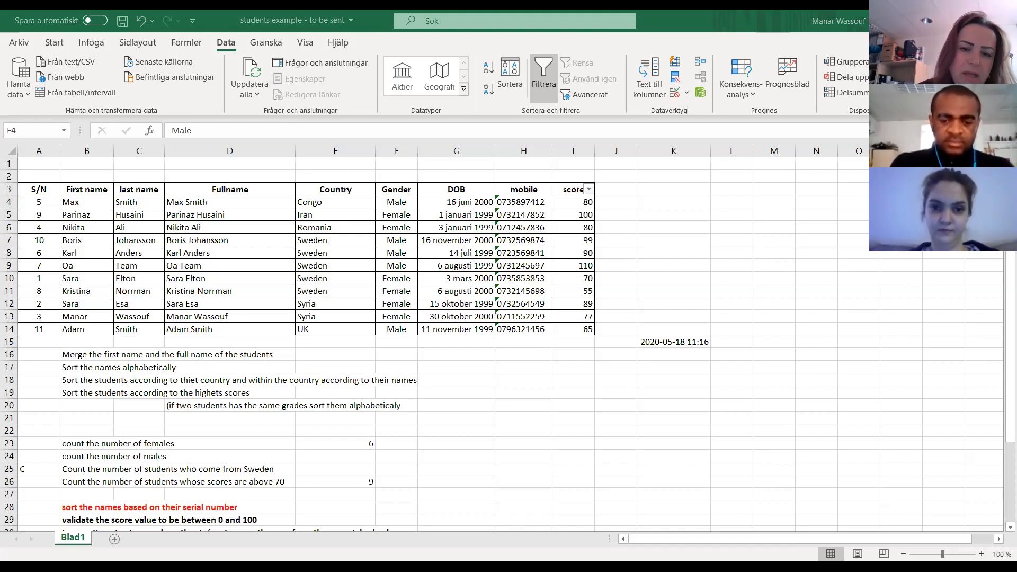
{"action": "scroll", "coordinate": [166, 444], "scroll_direction": "down", "scroll_amount": 2}
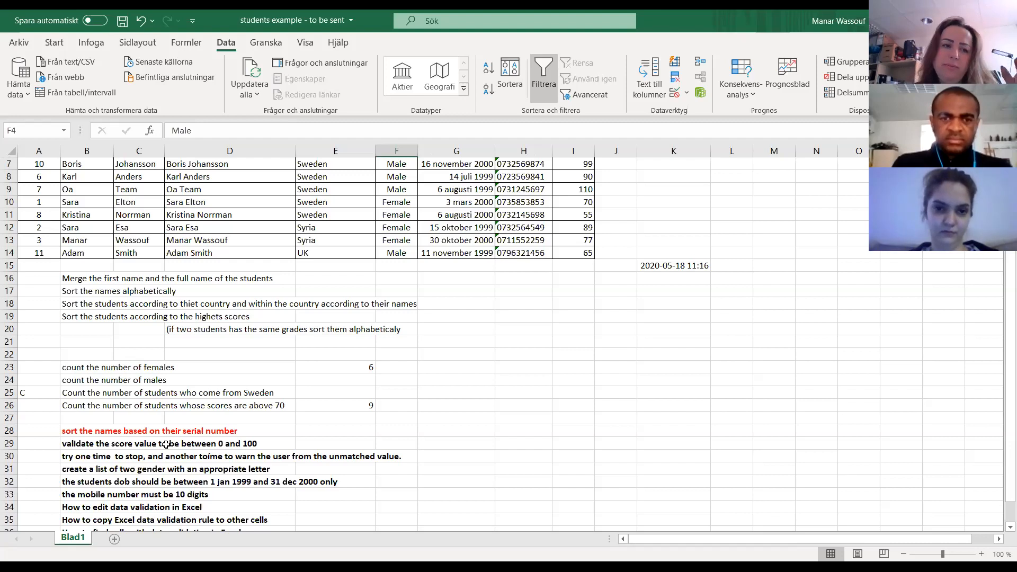
{"action": "scroll", "coordinate": [193, 436], "scroll_direction": "up", "scroll_amount": 2}
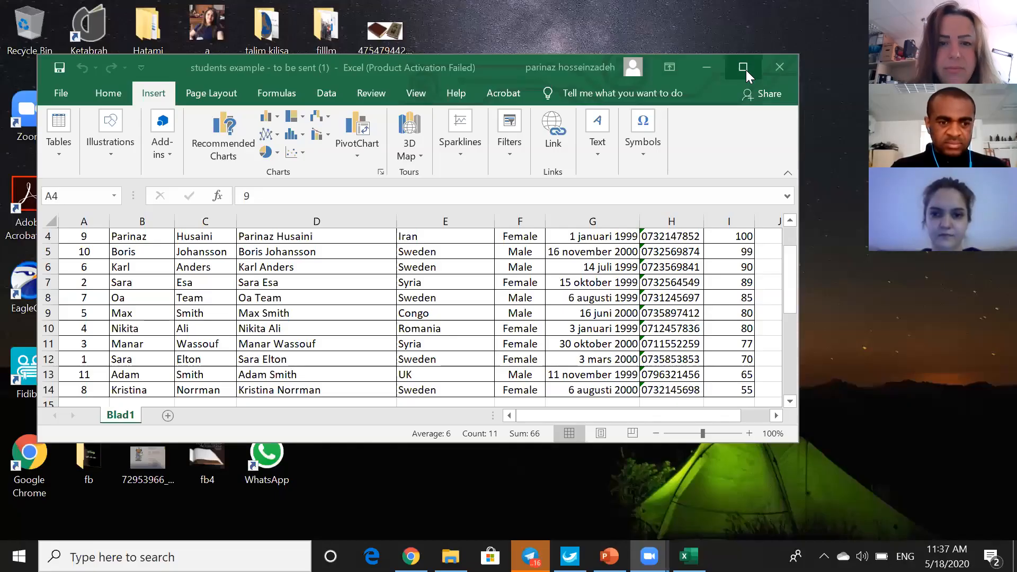
{"action": "left_click", "coordinate": [746, 70]}
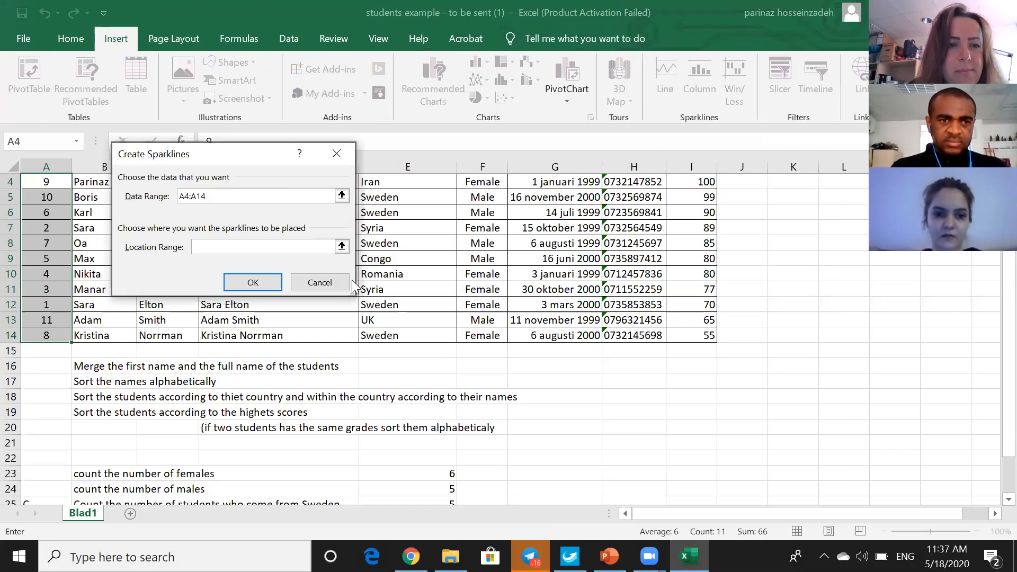
{"action": "left_click", "coordinate": [347, 282]}
{"action": "left_click", "coordinate": [556, 380]}
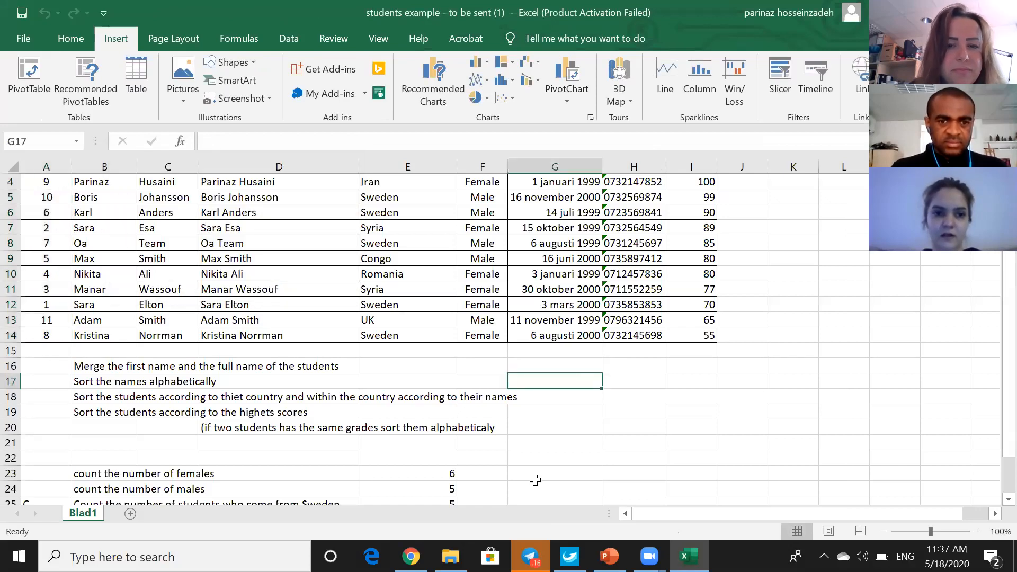
{"action": "scroll", "coordinate": [535, 480], "scroll_direction": "up", "scroll_amount": 1}
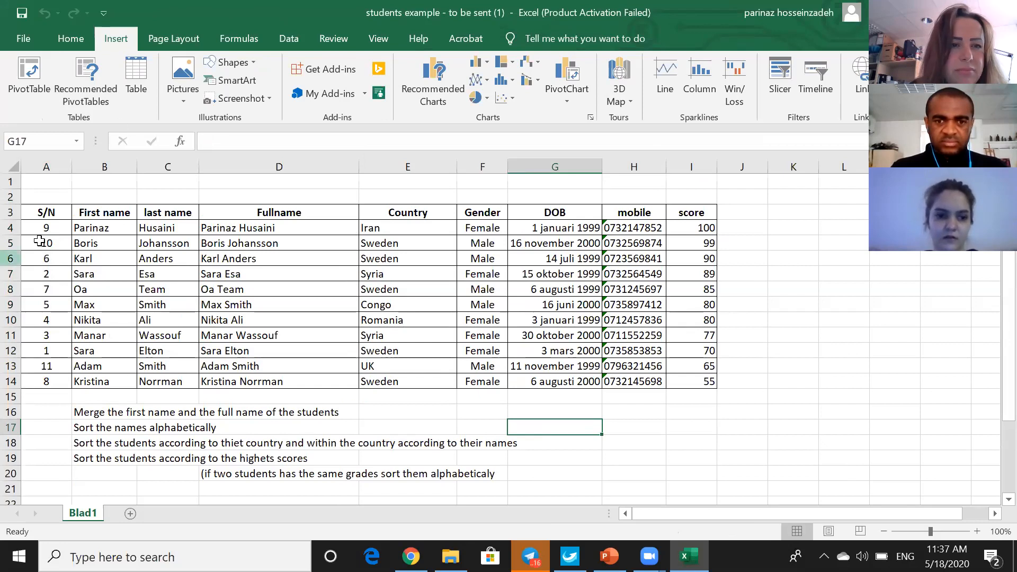
{"action": "left_click_drag", "start_coordinate": [46, 228], "coordinate": [46, 379]}
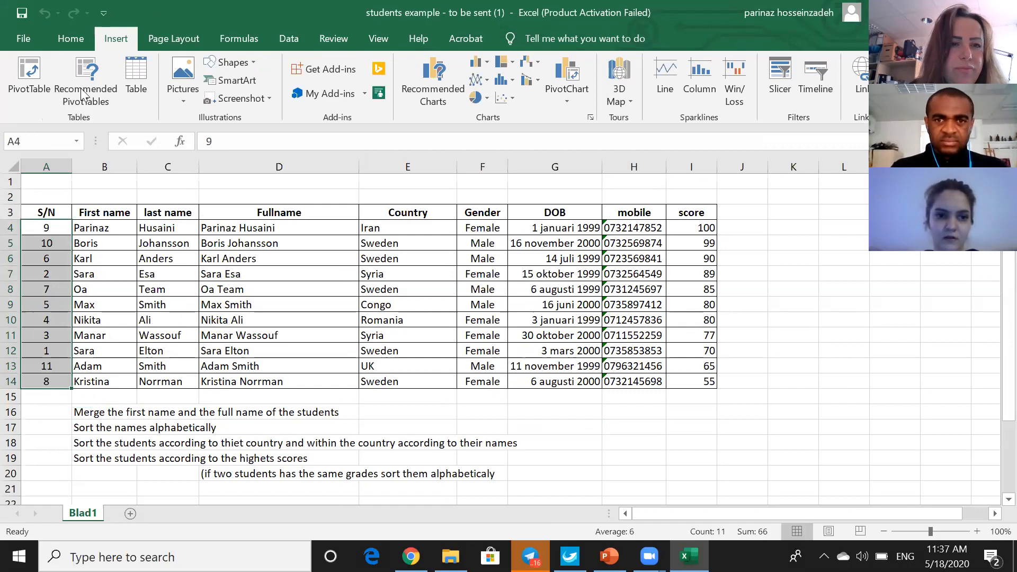
{"action": "left_click", "coordinate": [74, 40]}
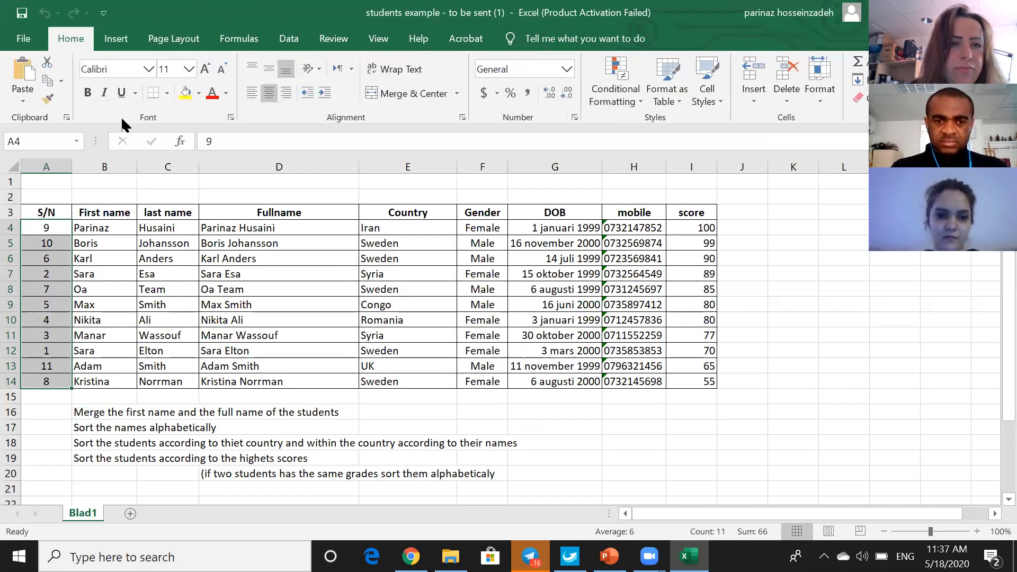
{"action": "left_click", "coordinate": [205, 191]}
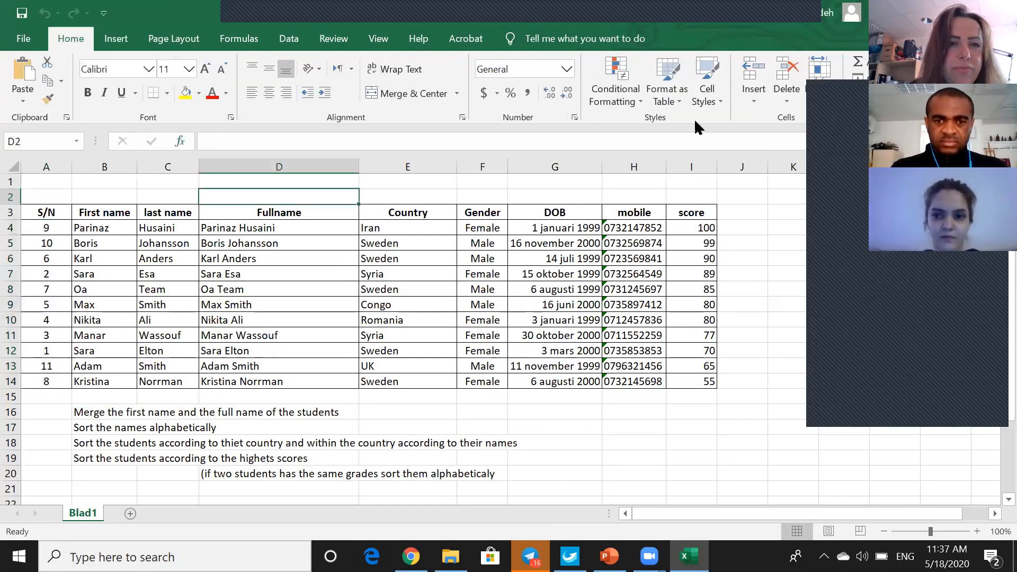
{"action": "left_click", "coordinate": [120, 40]}
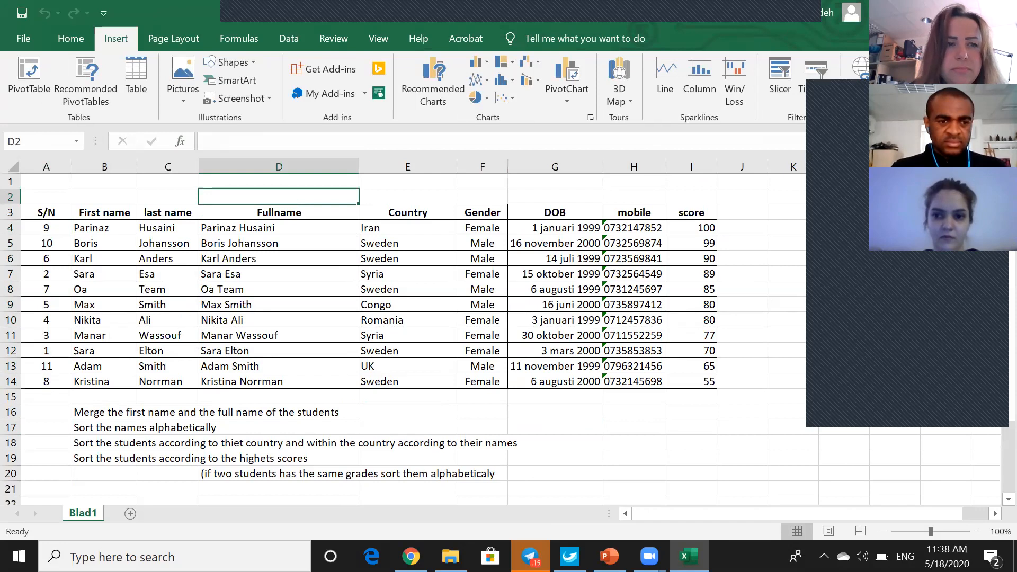
- In the student table's sort settings, delete the Column I level and mark the data as having headers
{"action": "left_click", "coordinate": [288, 38]}
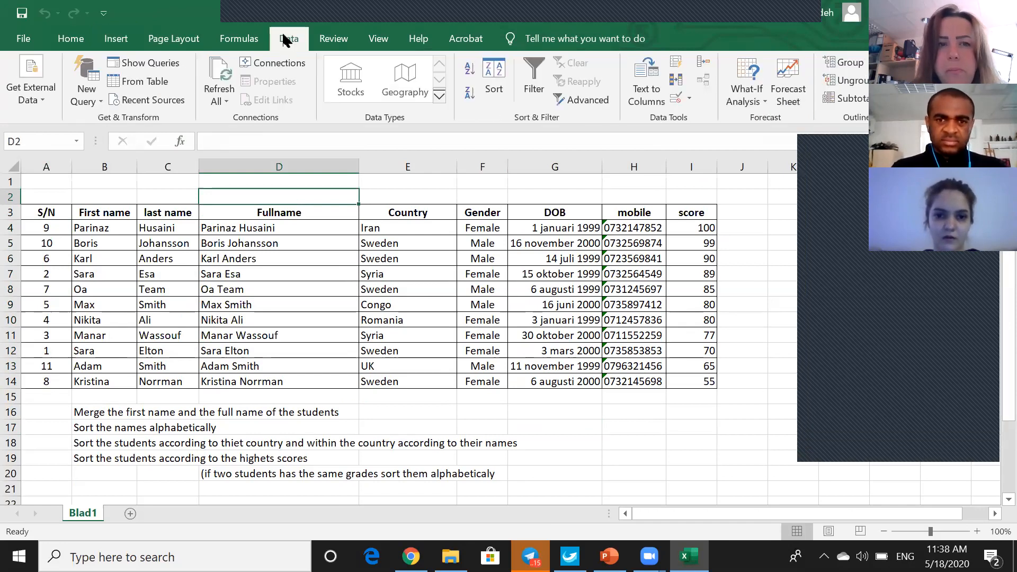
{"action": "left_click", "coordinate": [484, 82]}
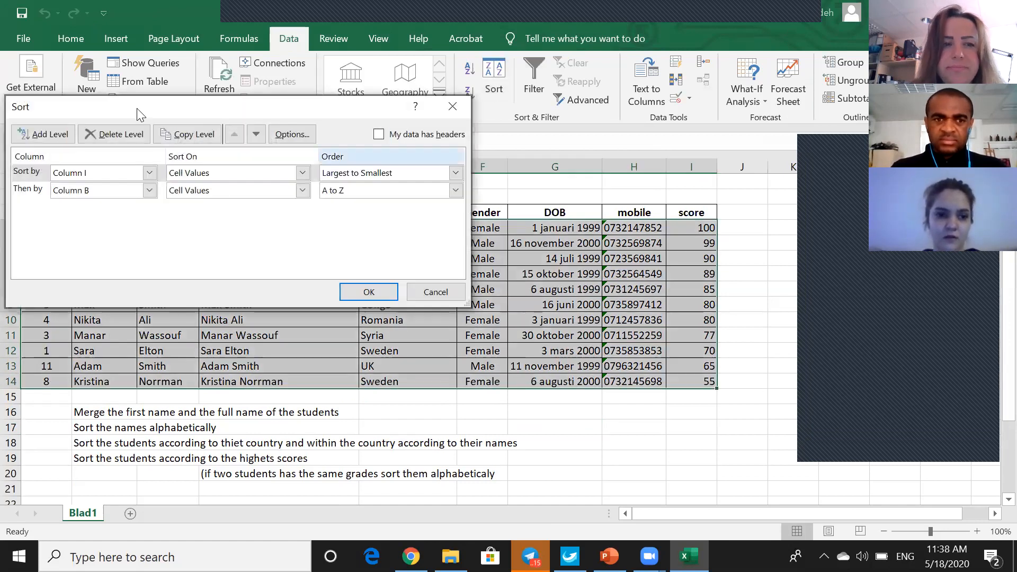
{"action": "left_click", "coordinate": [97, 133]}
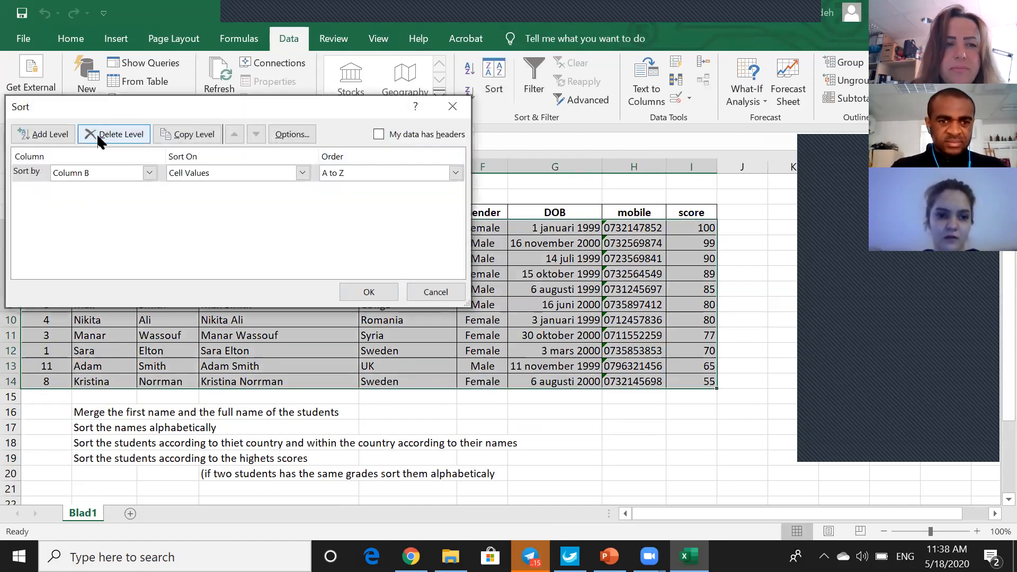
{"action": "left_click", "coordinate": [150, 173]}
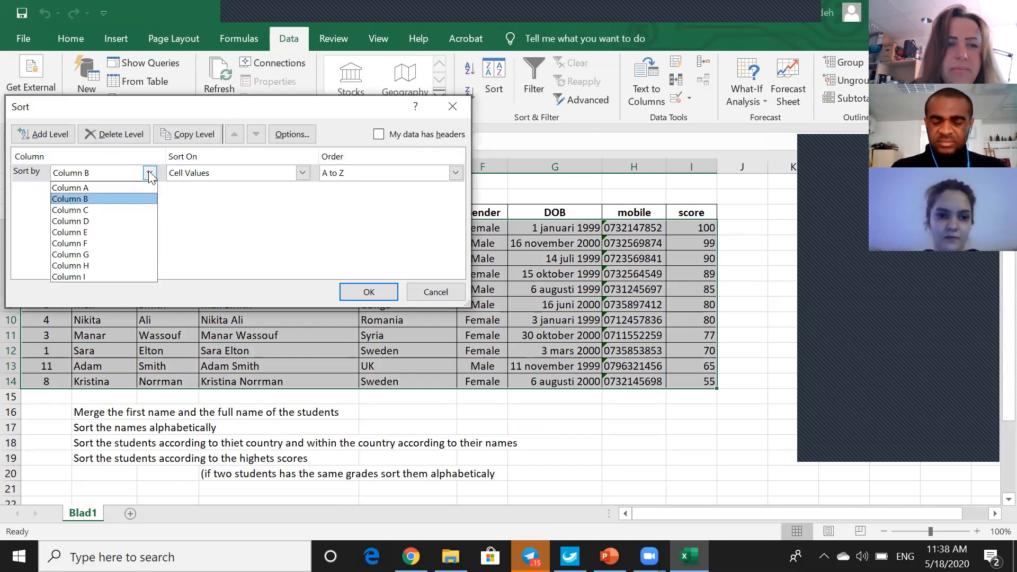
{"action": "left_click", "coordinate": [150, 174]}
{"action": "left_click", "coordinate": [378, 134]}
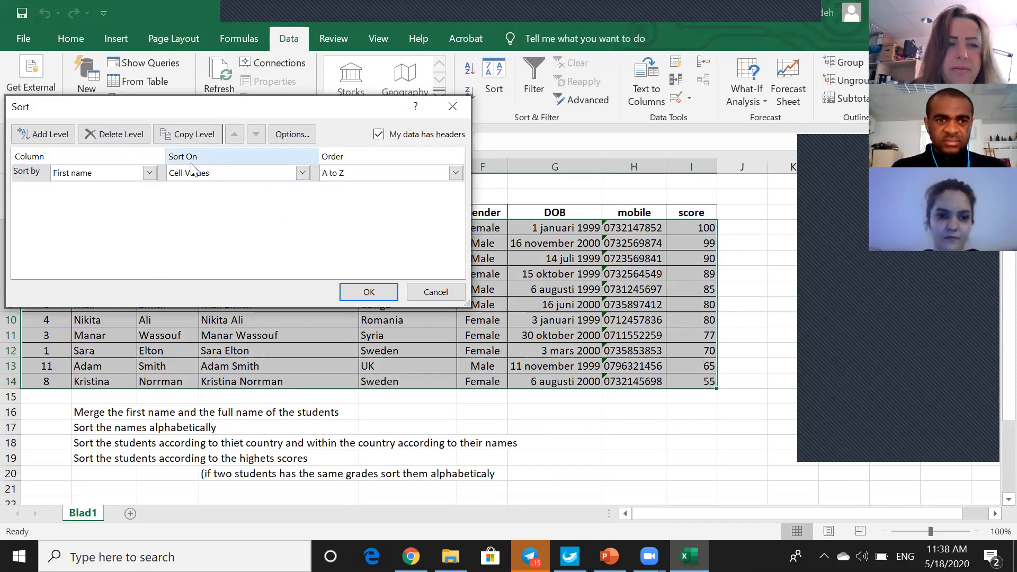
- Sort the student table by S/N on cell values, from smallest to largest
{"action": "left_click", "coordinate": [150, 173]}
{"action": "left_click", "coordinate": [127, 187]}
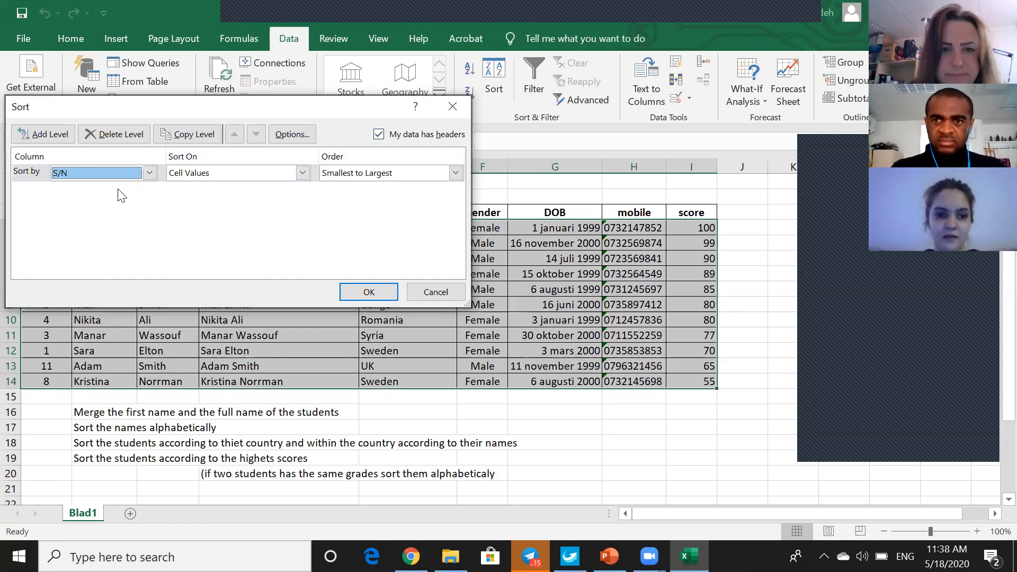
{"action": "left_click", "coordinate": [149, 172]}
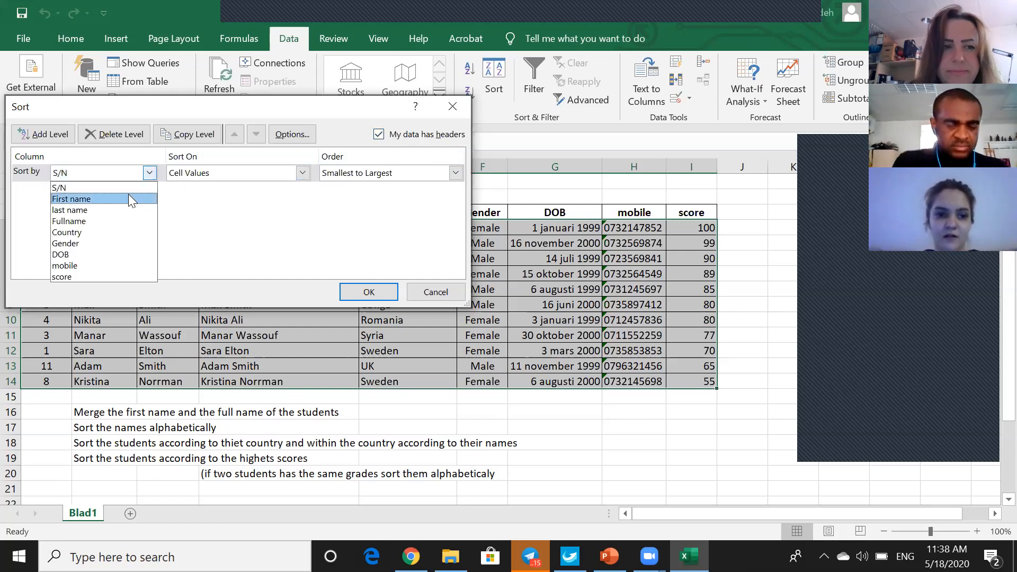
{"action": "left_click", "coordinate": [128, 190]}
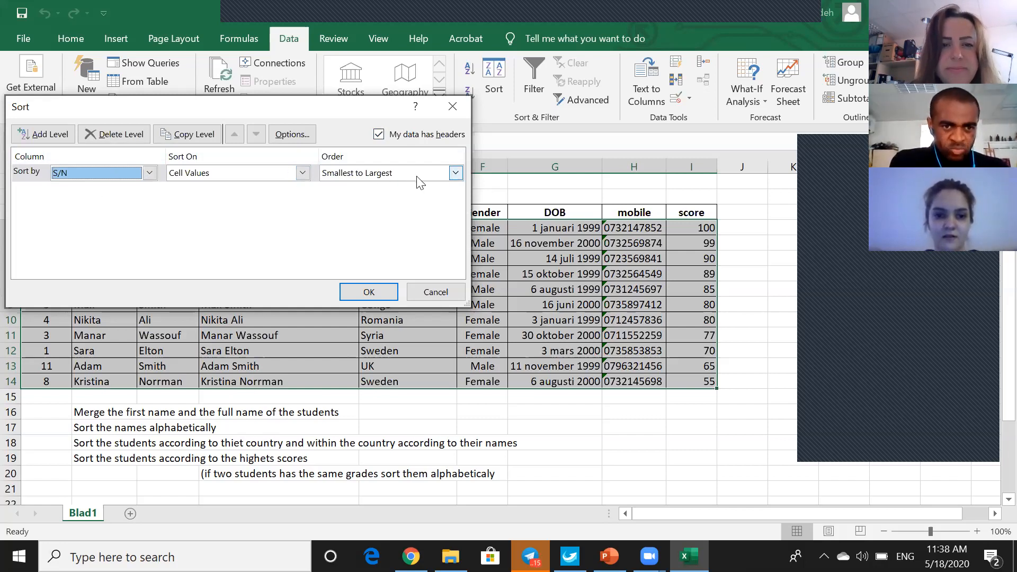
{"action": "left_click", "coordinate": [368, 291]}
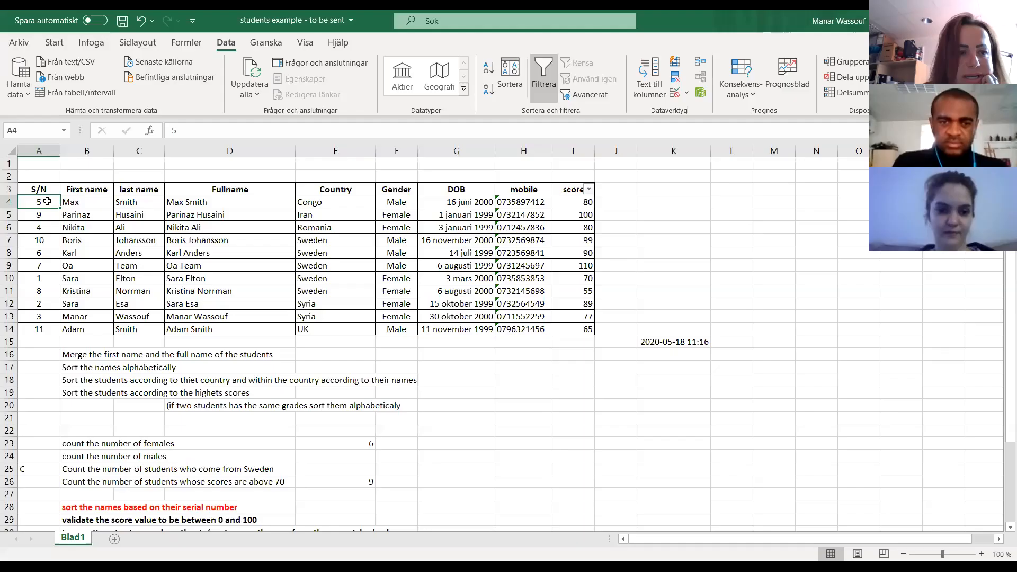
- Replace the Country and score sort levels with a single S/N level and sort the student table by it
{"action": "left_click", "coordinate": [502, 76]}
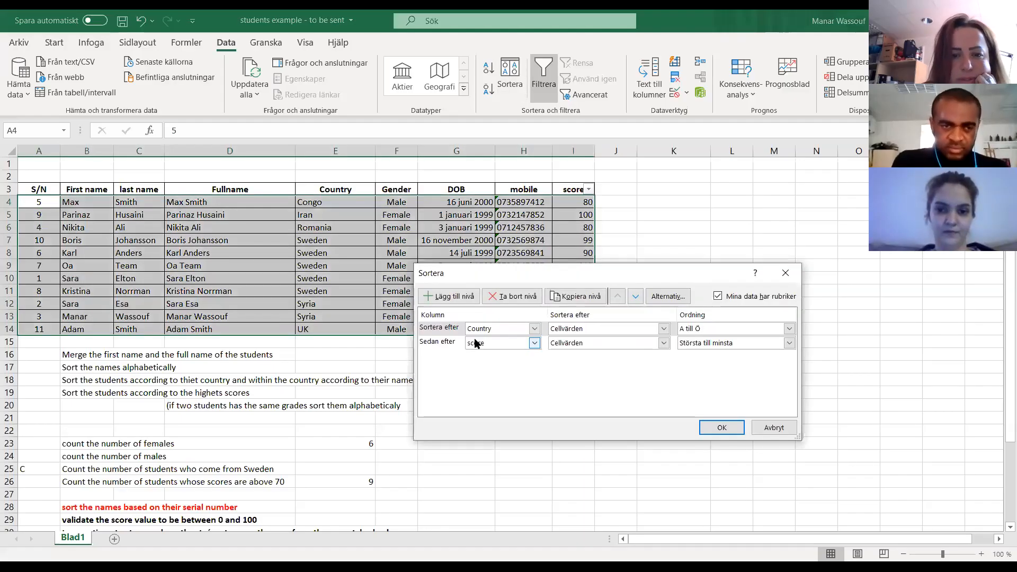
{"action": "double_click", "coordinate": [513, 300]}
{"action": "left_click", "coordinate": [450, 296]}
{"action": "left_click", "coordinate": [535, 329]}
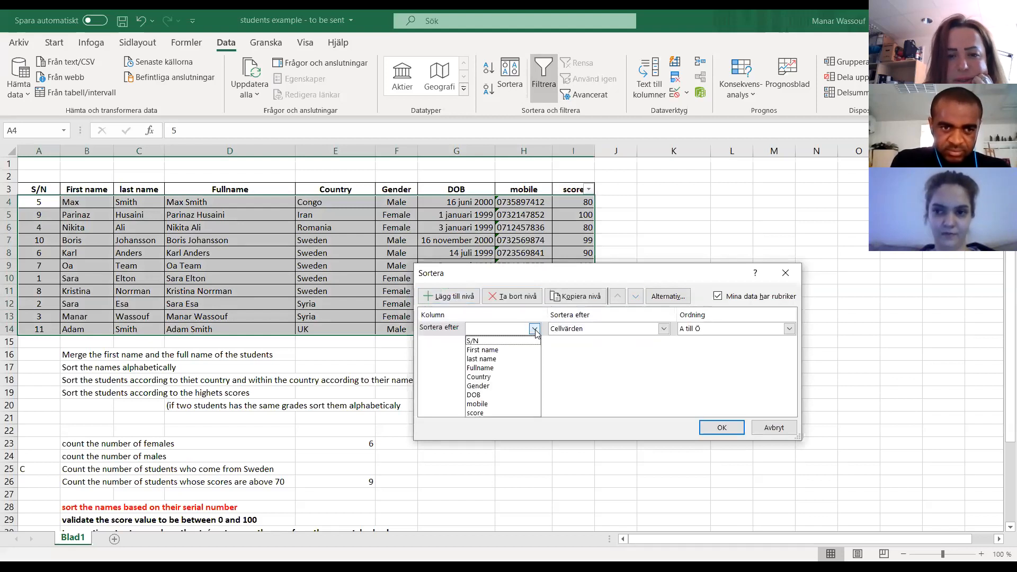
{"action": "left_click", "coordinate": [485, 344]}
{"action": "left_click", "coordinate": [719, 430]}
{"action": "left_click", "coordinate": [125, 271]}
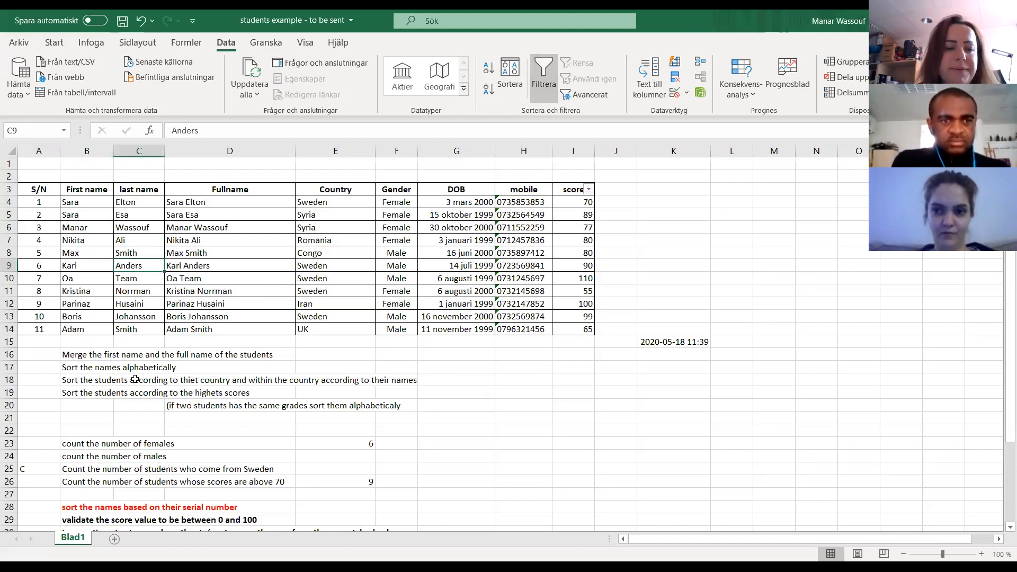
- Examine the score validation task in row 29 and compare its 0 to 100 limits with the values in the score column
{"action": "scroll", "coordinate": [135, 379], "scroll_direction": "down", "scroll_amount": 2}
{"action": "scroll", "coordinate": [135, 376], "scroll_direction": "down", "scroll_amount": 2}
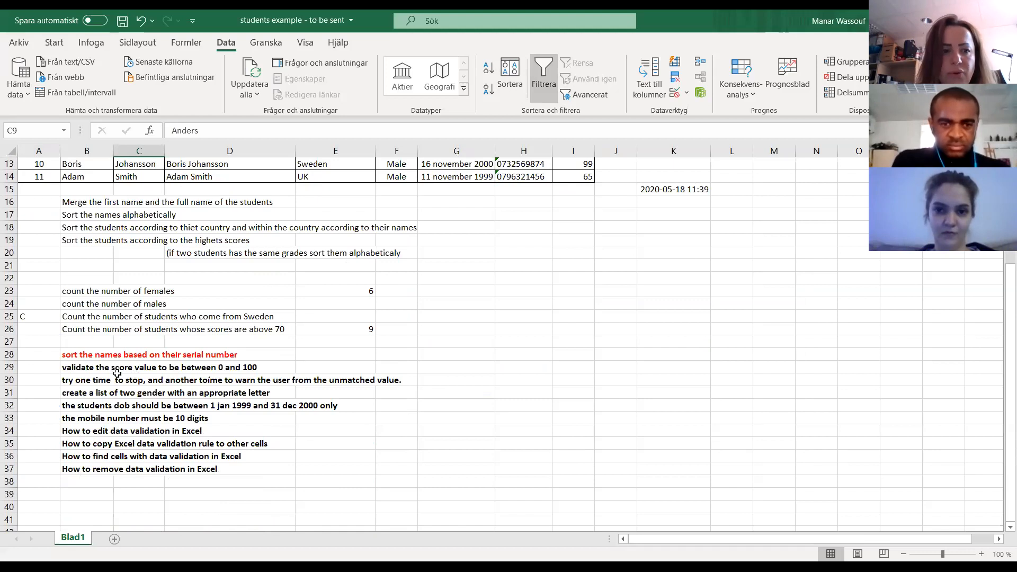
{"action": "left_click", "coordinate": [68, 369]}
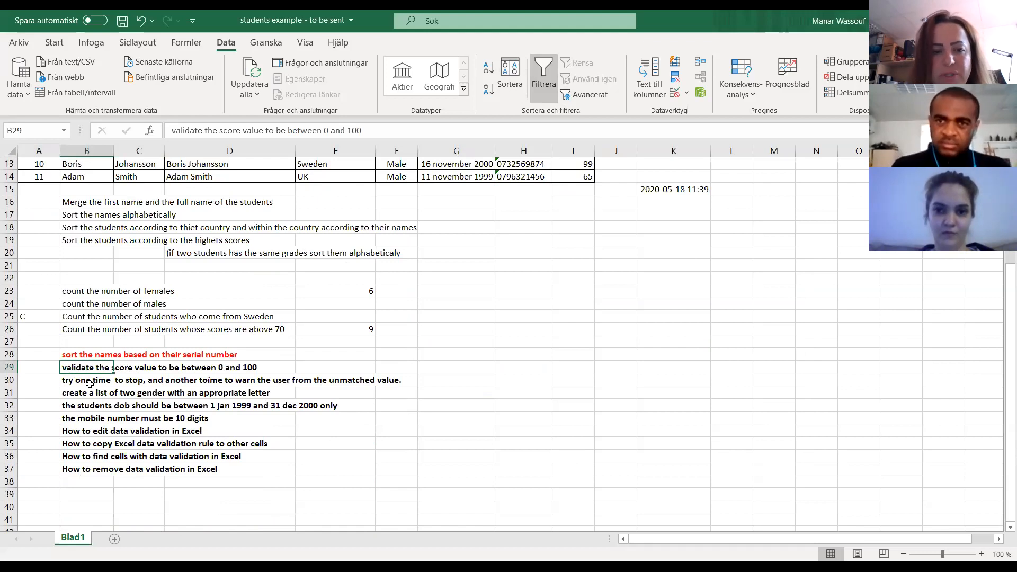
{"action": "scroll", "coordinate": [180, 366], "scroll_direction": "up", "scroll_amount": 4}
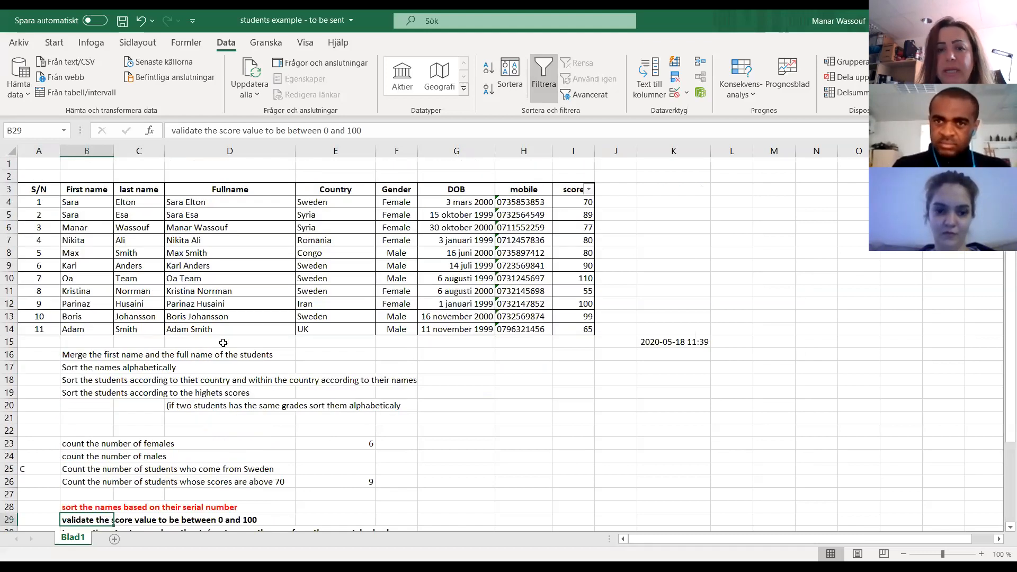
{"action": "left_click_drag", "start_coordinate": [581, 210], "coordinate": [577, 331]}
{"action": "left_click", "coordinate": [575, 375]}
{"action": "left_click", "coordinate": [573, 304]}
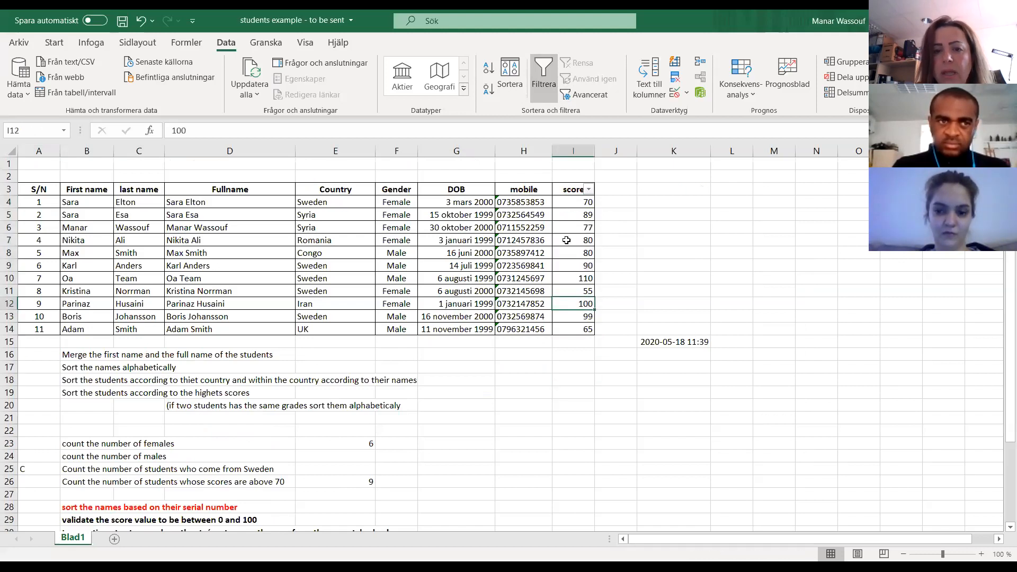
{"action": "left_click", "coordinate": [579, 279]}
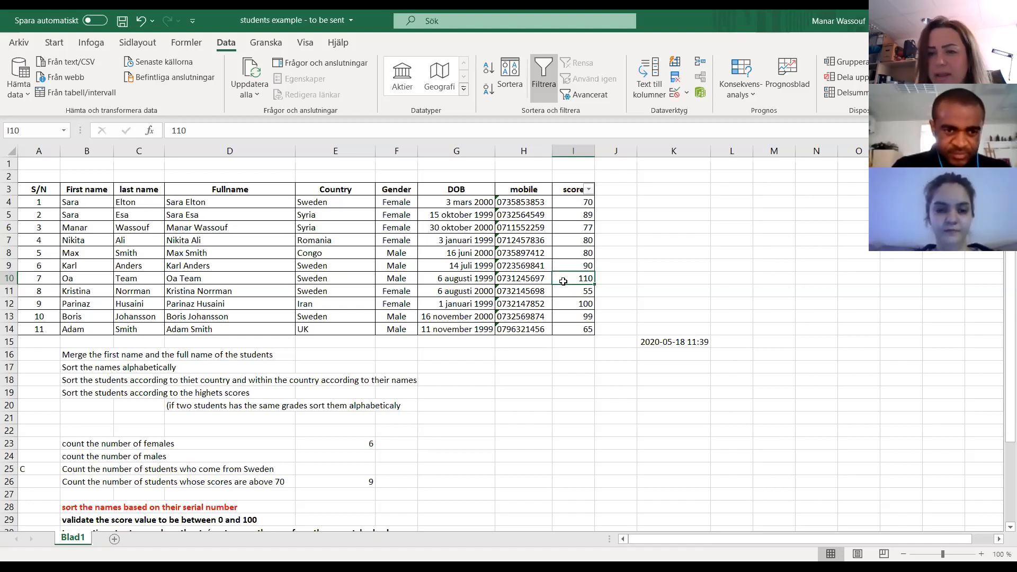
- Open the data validation settings for the student scores in I4:I14
{"action": "left_click", "coordinate": [573, 203]}
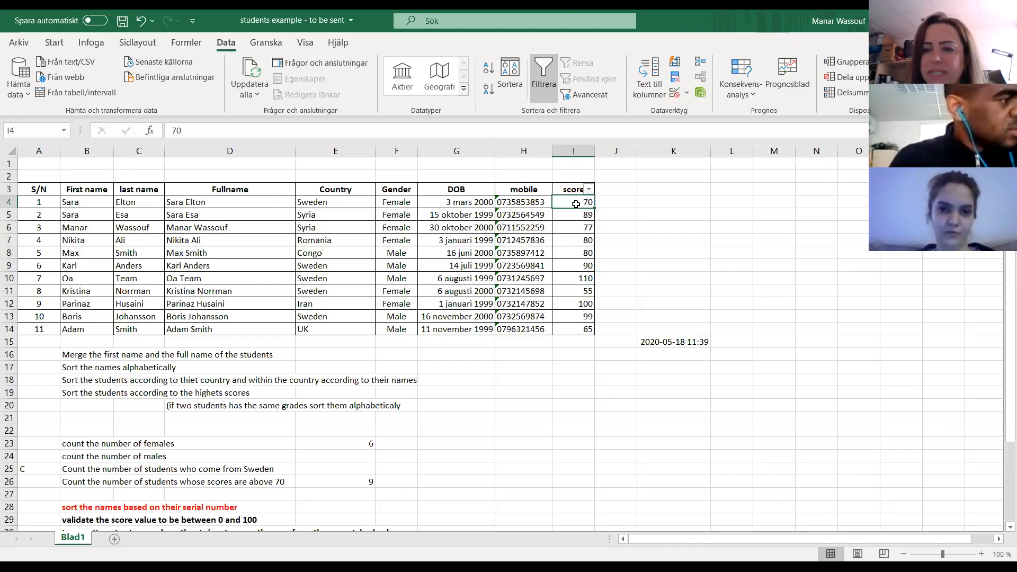
{"action": "left_click_drag", "start_coordinate": [576, 203], "coordinate": [587, 329]}
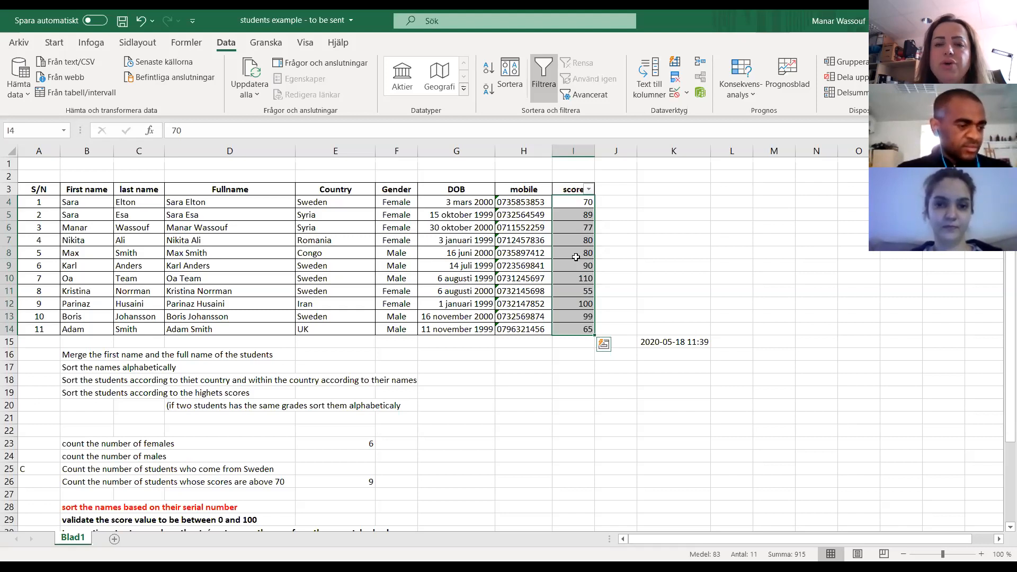
{"action": "left_click", "coordinate": [579, 213]}
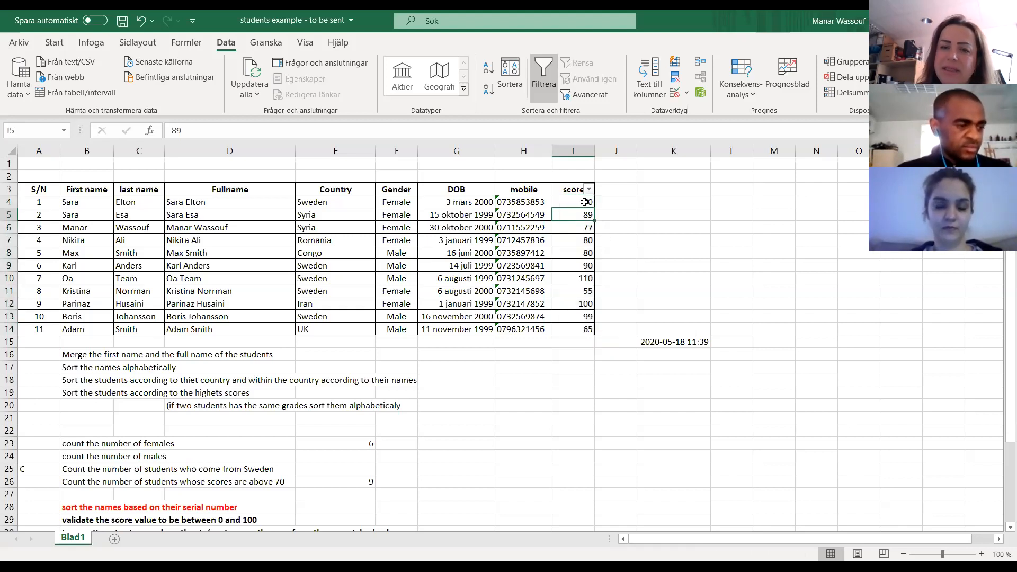
{"action": "left_click", "coordinate": [583, 201]}
{"action": "left_click_drag", "start_coordinate": [583, 207], "coordinate": [583, 332]}
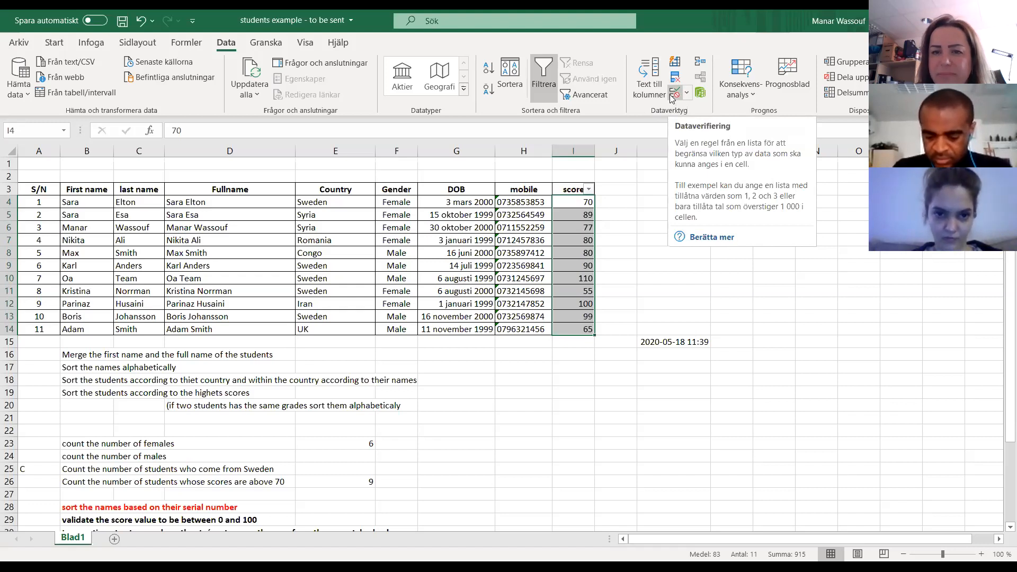
{"action": "left_click", "coordinate": [675, 100]}
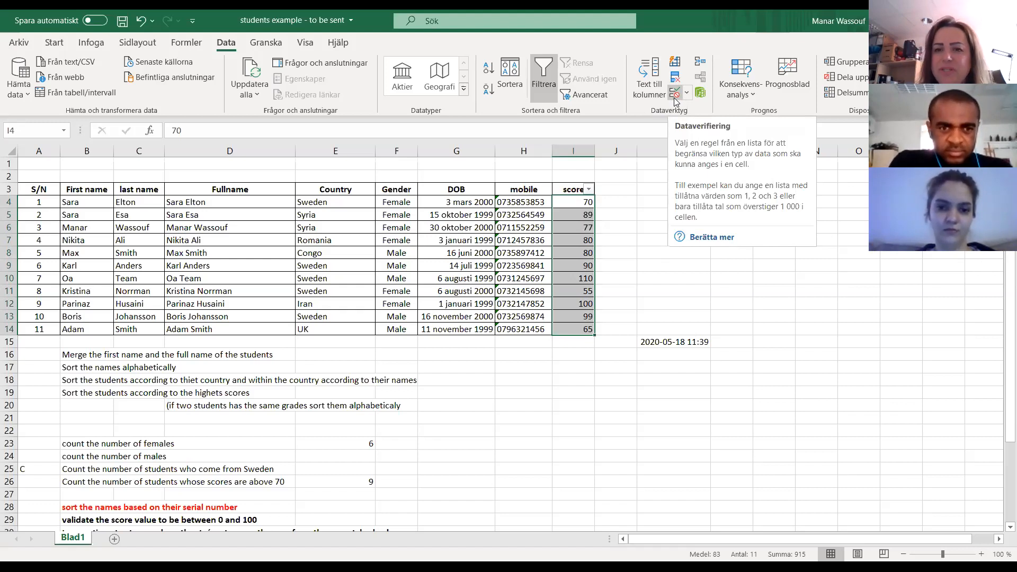
{"action": "left_click", "coordinate": [687, 95]}
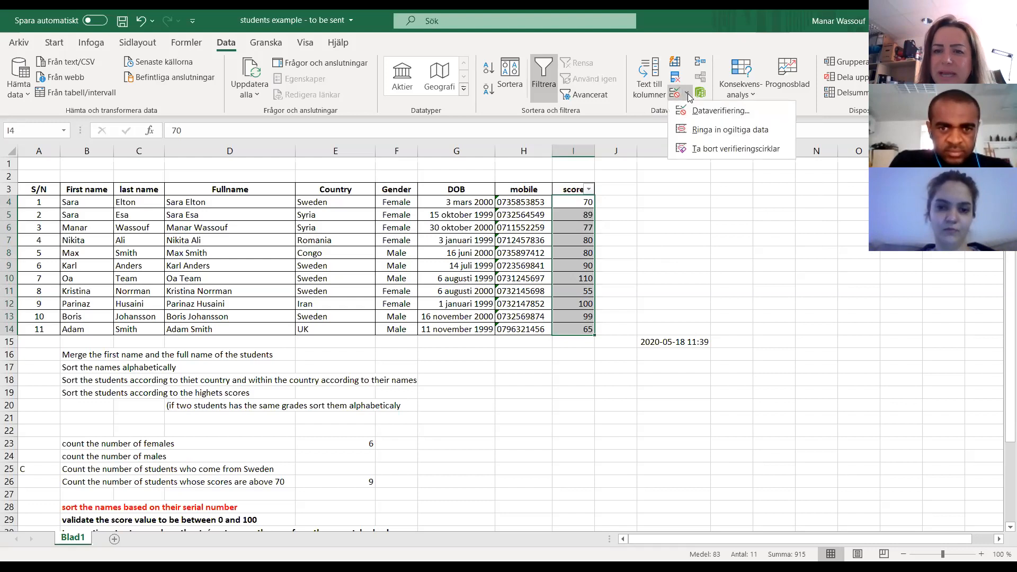
{"action": "left_click", "coordinate": [739, 111]}
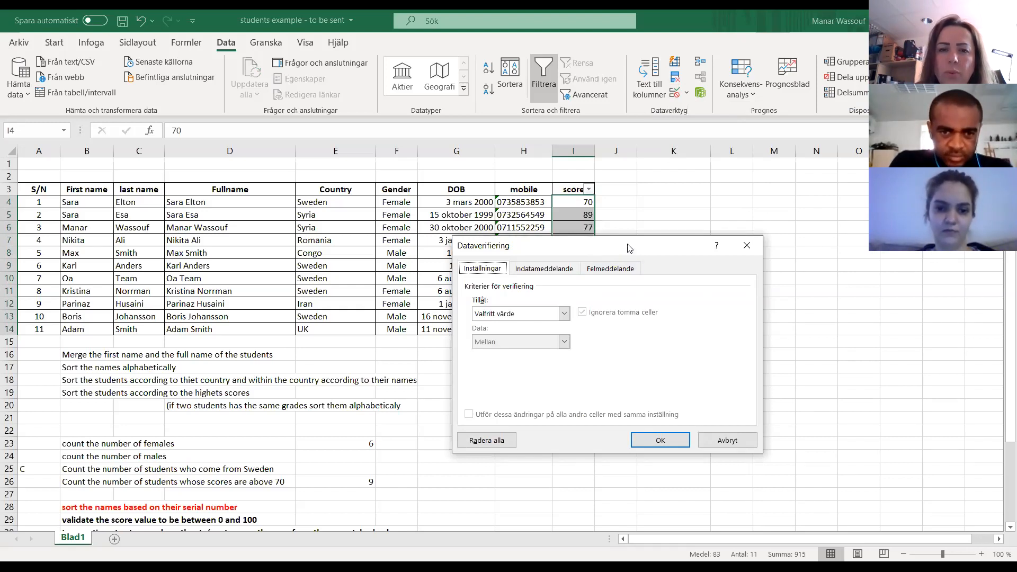
{"action": "left_click_drag", "start_coordinate": [630, 249], "coordinate": [319, 153]}
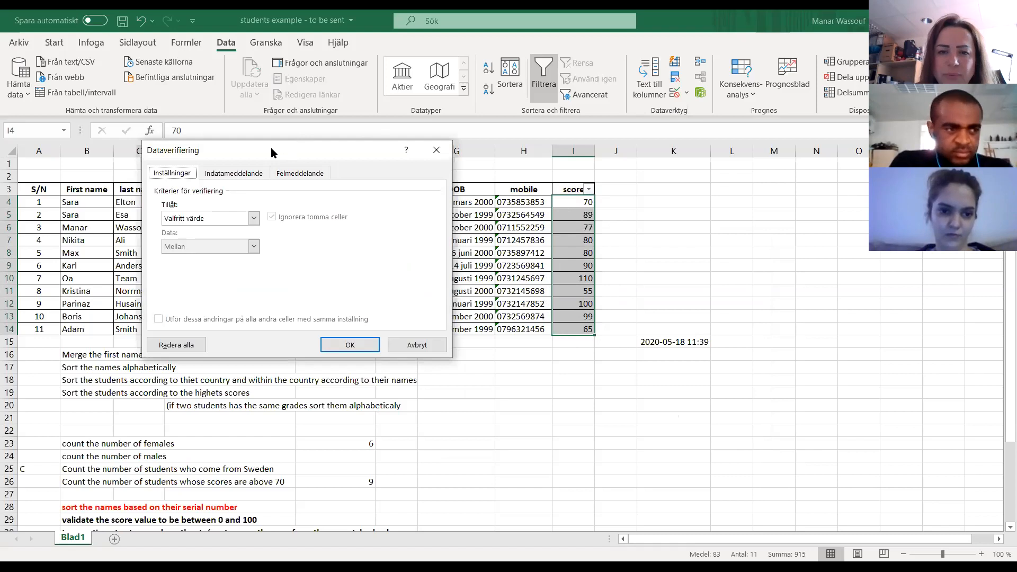
{"action": "left_click_drag", "start_coordinate": [272, 150], "coordinate": [518, 147]}
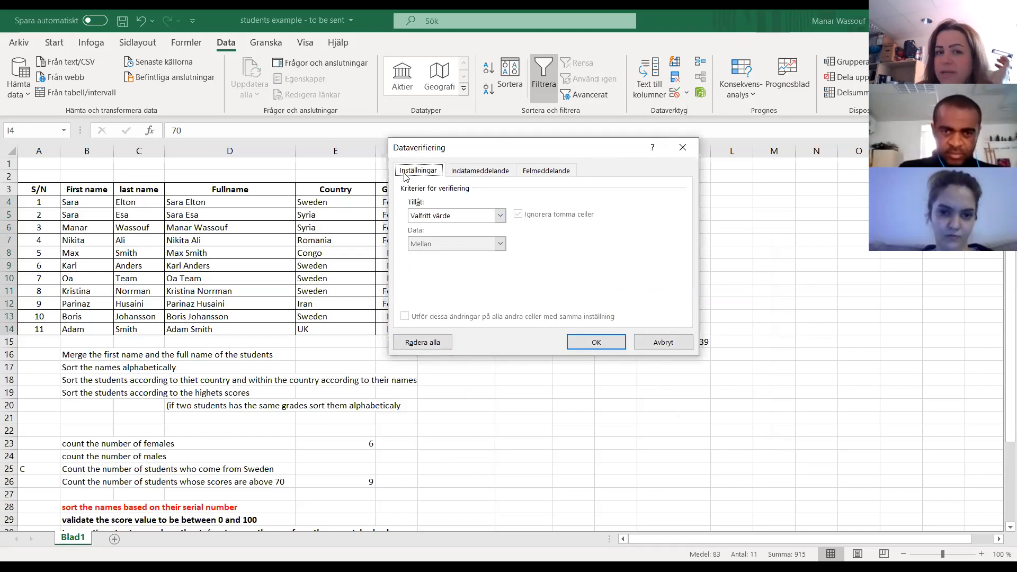
- Review the validation criteria, input message and error alert options available for the score cells
{"action": "left_click", "coordinate": [468, 175]}
{"action": "left_click", "coordinate": [544, 175]}
{"action": "left_click", "coordinate": [406, 175]}
{"action": "left_click", "coordinate": [468, 175]}
{"action": "left_click", "coordinate": [541, 174]}
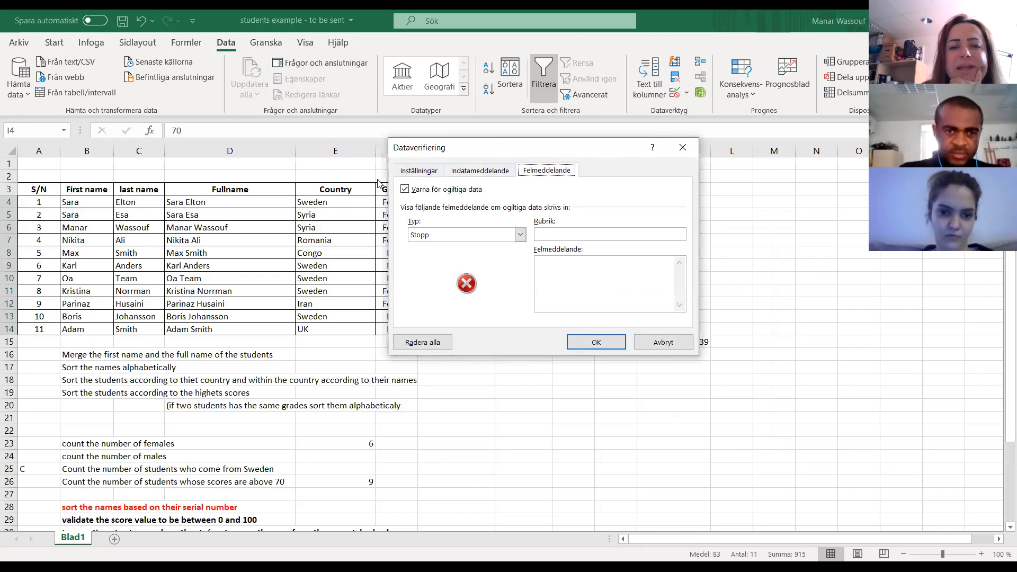
{"action": "left_click", "coordinate": [406, 174]}
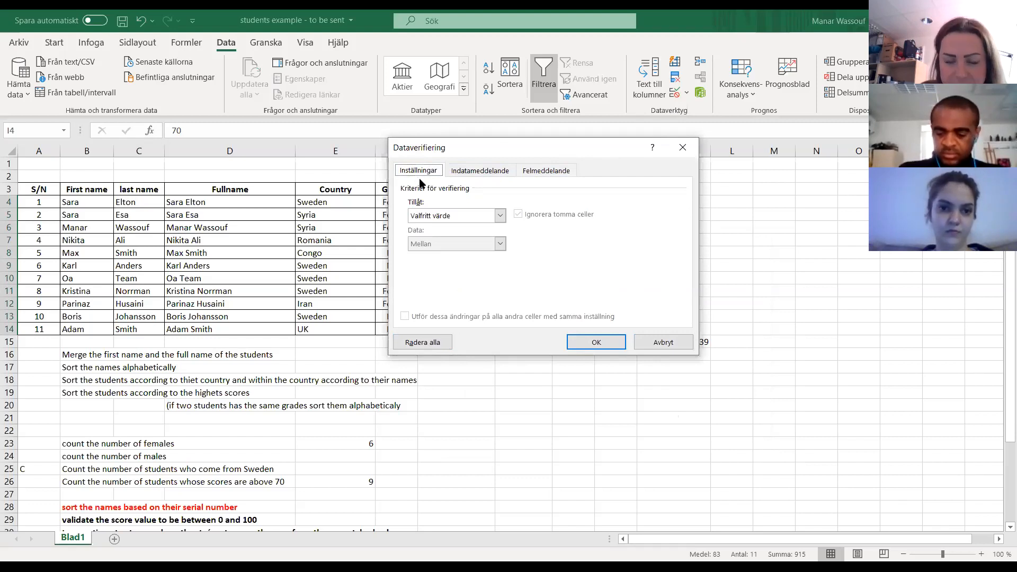
{"action": "left_click", "coordinate": [468, 178]}
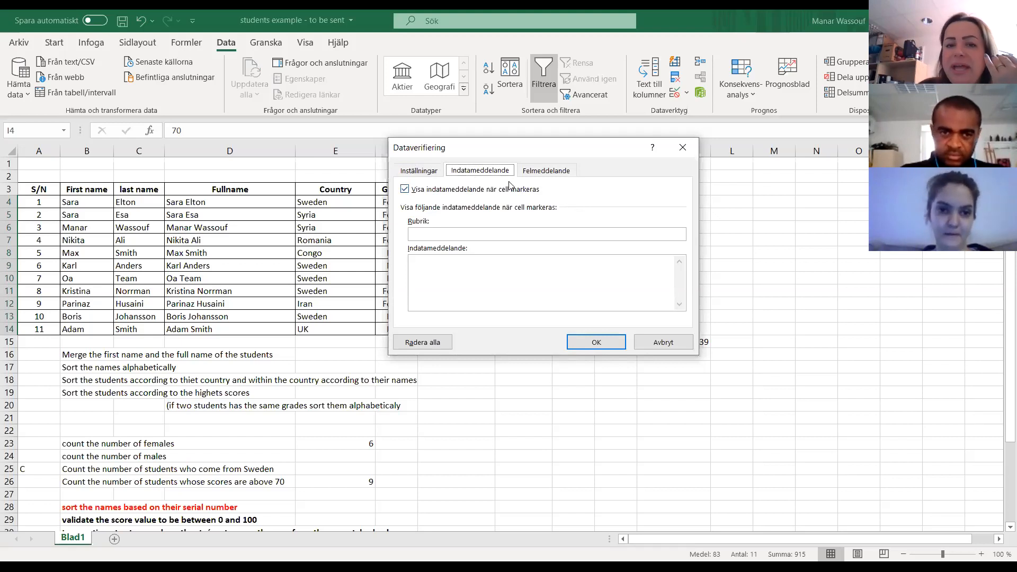
{"action": "left_click", "coordinate": [547, 176]}
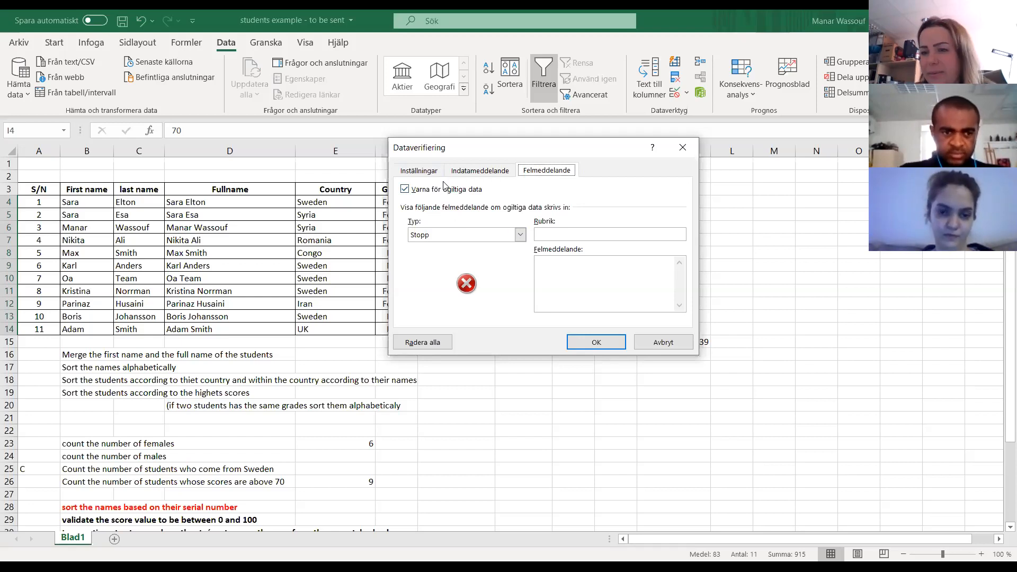
- Restrict the score cells to whole numbers between a minimum of 0 and a maximum of 100
{"action": "left_click", "coordinate": [419, 170]}
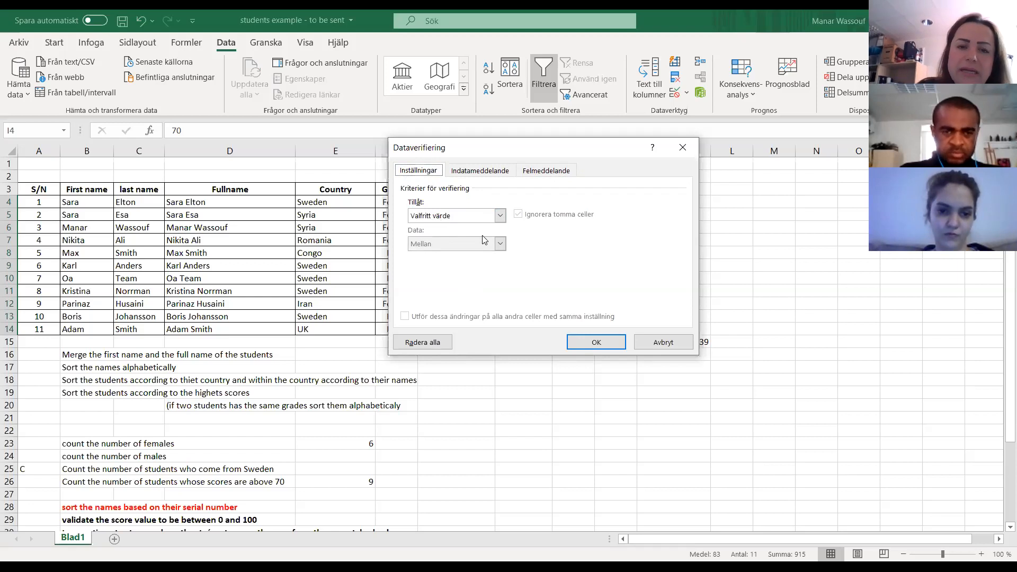
{"action": "left_click", "coordinate": [499, 216]}
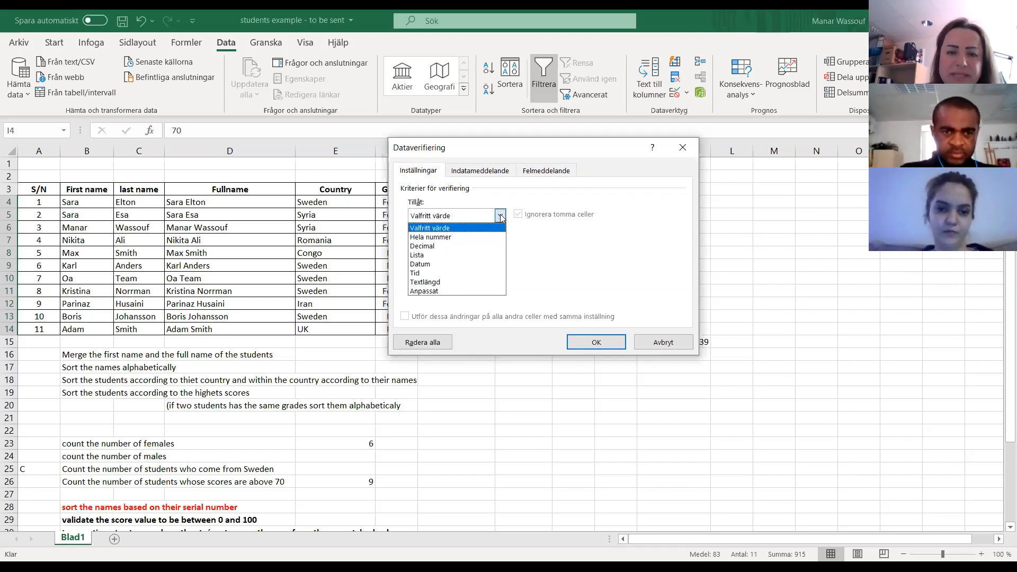
{"action": "left_click", "coordinate": [458, 238]}
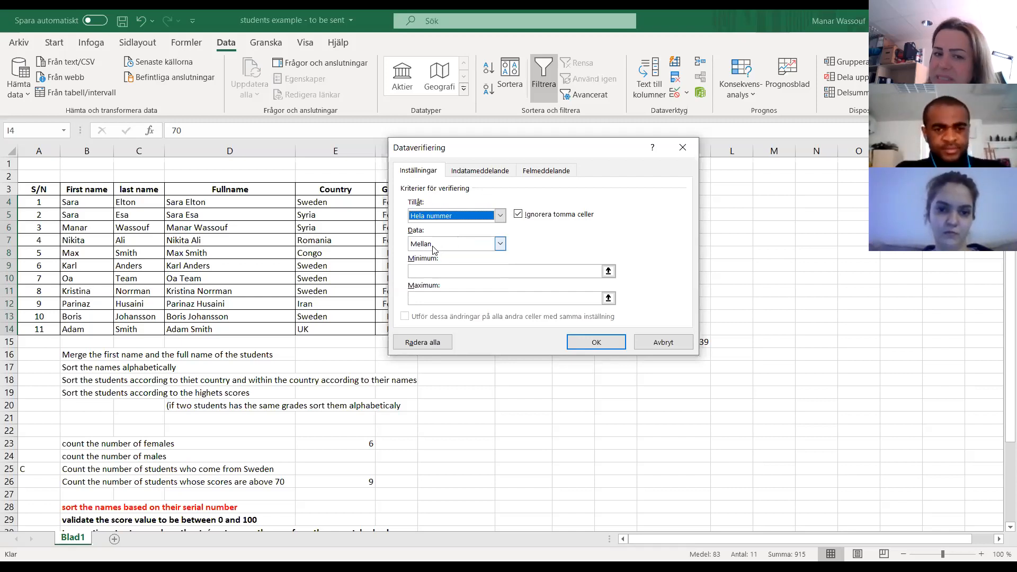
{"action": "left_click", "coordinate": [433, 271]}
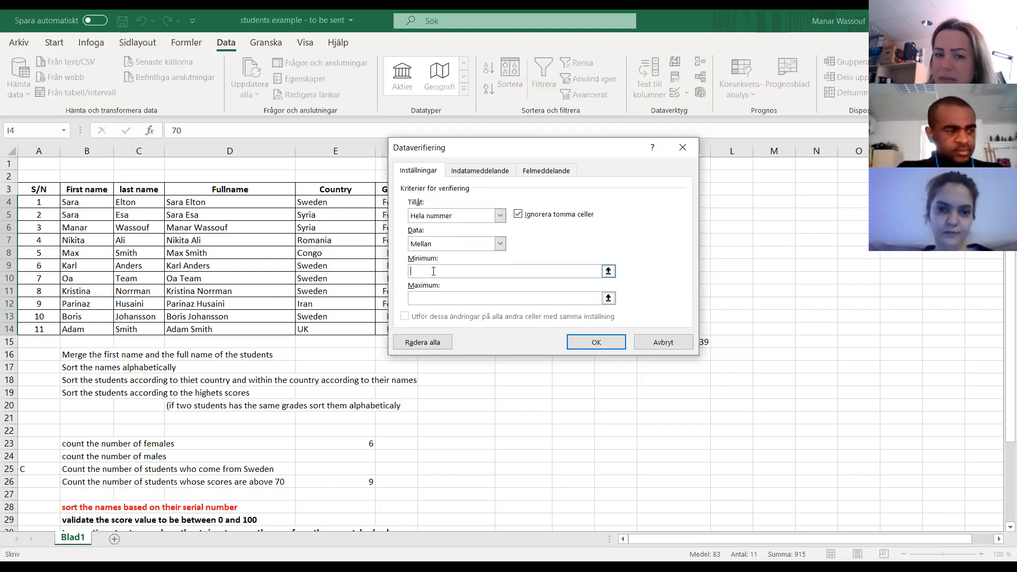
{"action": "type", "text": "0"}
{"action": "left_click", "coordinate": [428, 298]}
{"action": "type", "text": "100"}
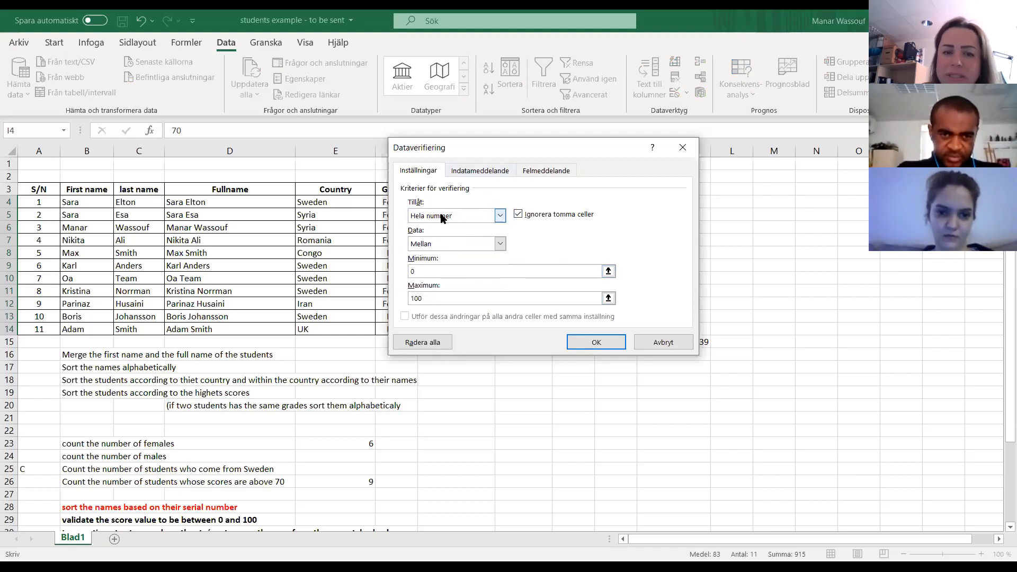
{"action": "left_click", "coordinate": [425, 301]}
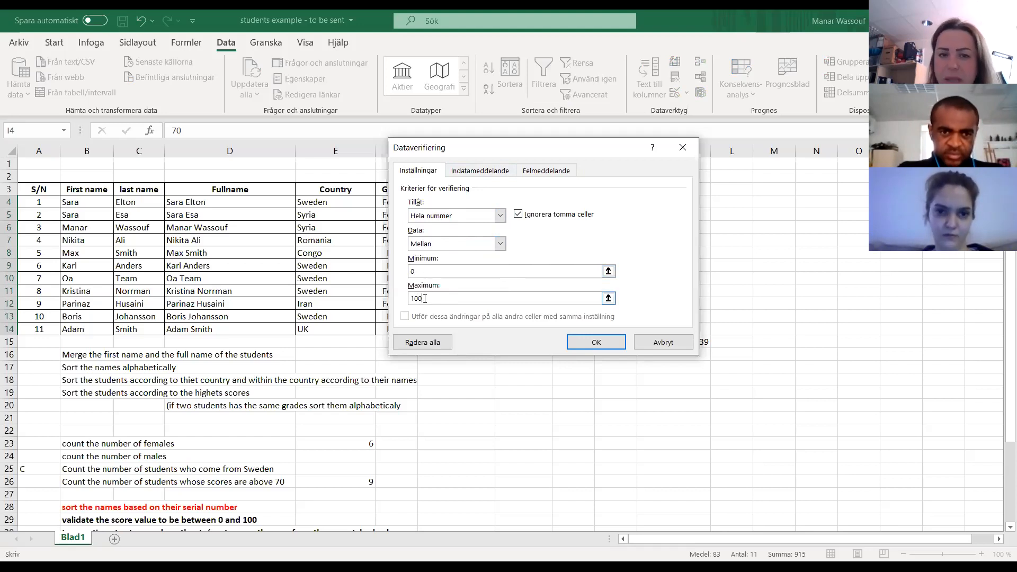
- Add an input message titled "Score" with the text "please enter a value between 0 and 100" to the score validation
{"action": "left_click", "coordinate": [471, 172]}
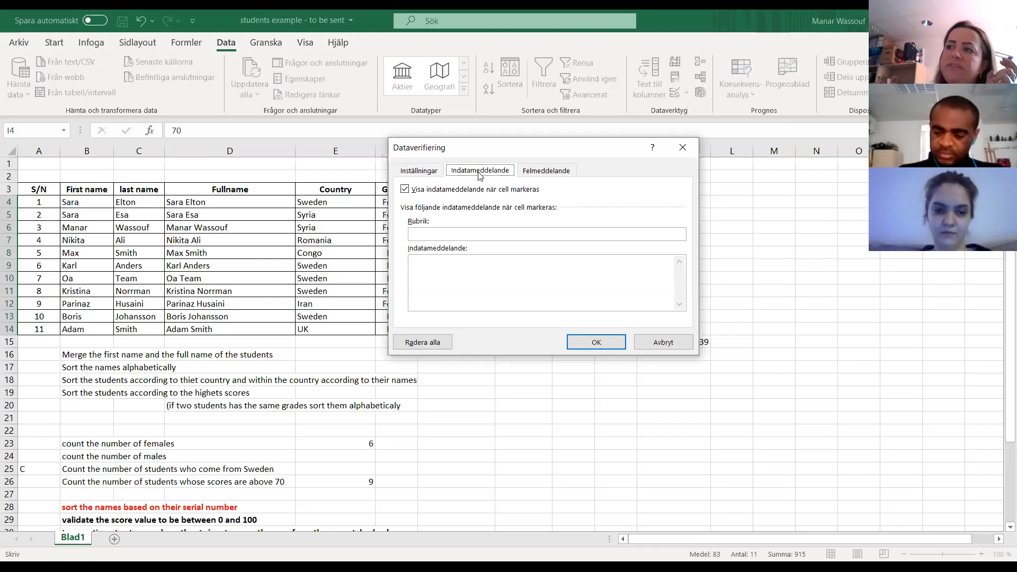
{"action": "left_click", "coordinate": [444, 234]}
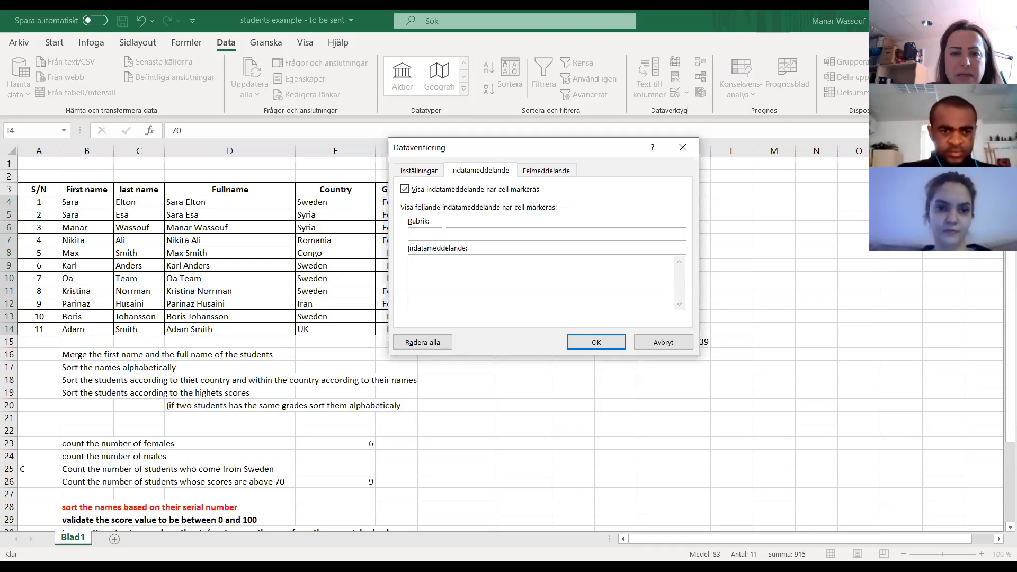
{"action": "type", "text": "Score"}
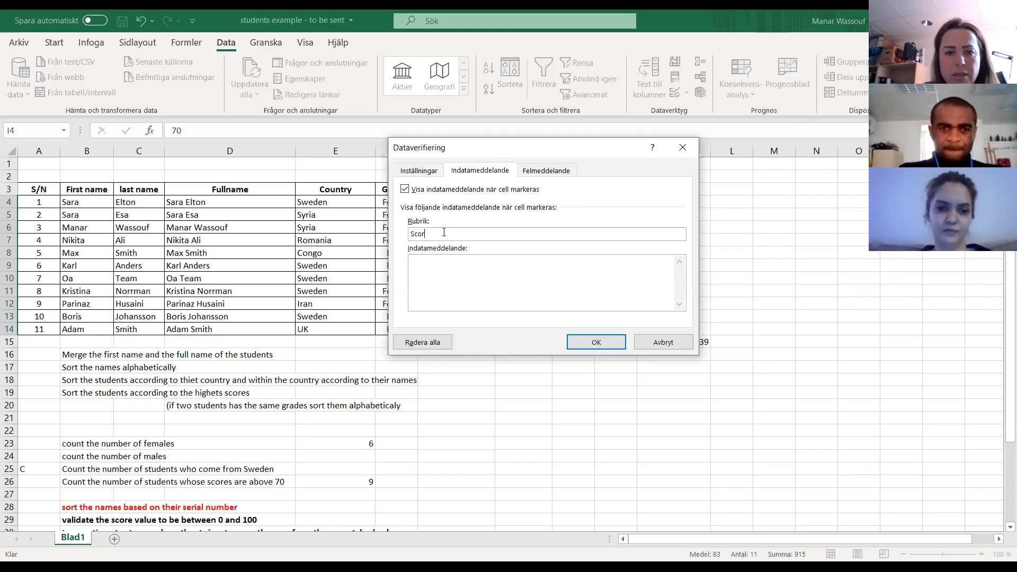
{"action": "left_click", "coordinate": [453, 283]}
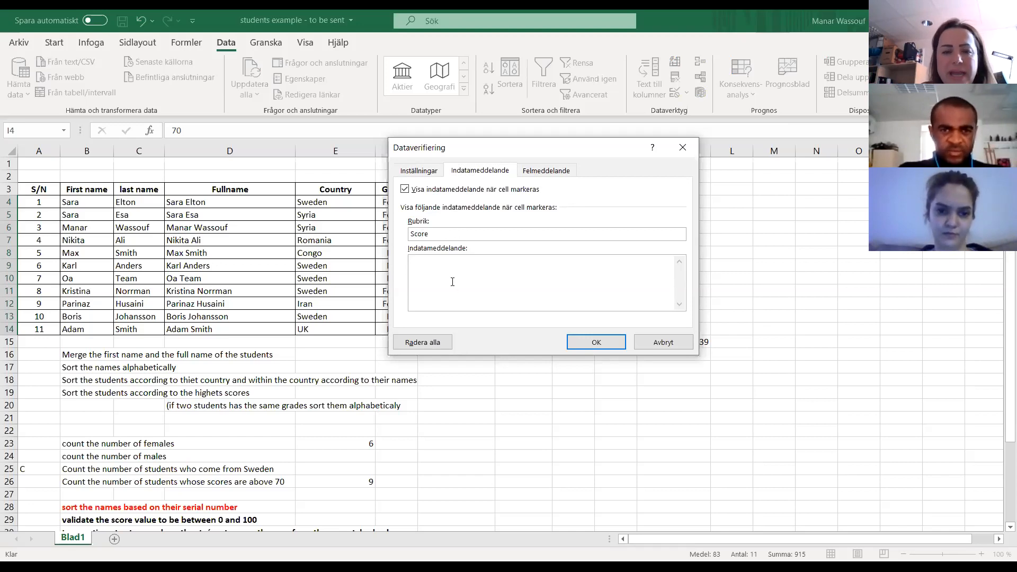
{"action": "type", "text": "please"}
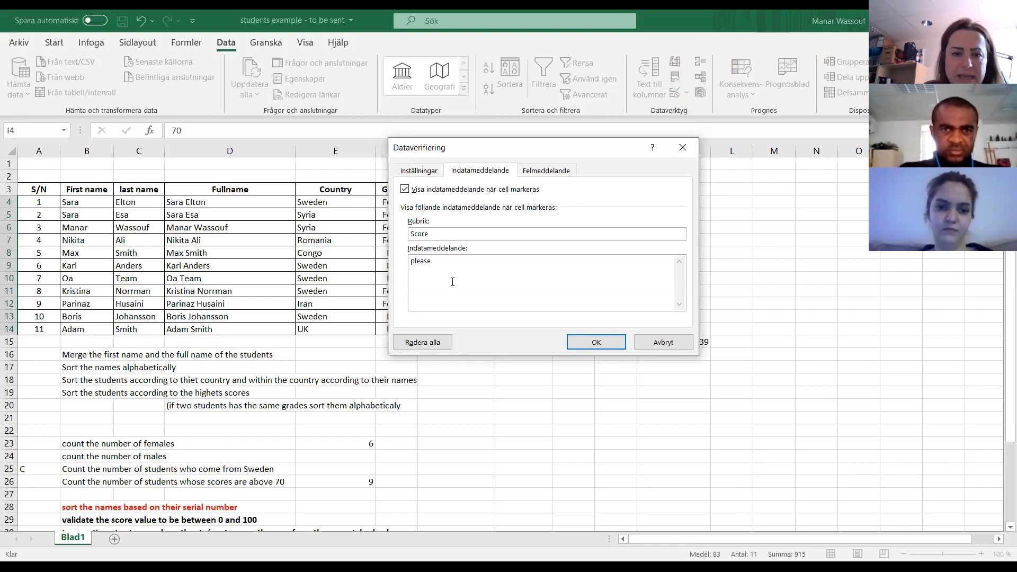
{"action": "type", "text": " enter a value between 0 and "}
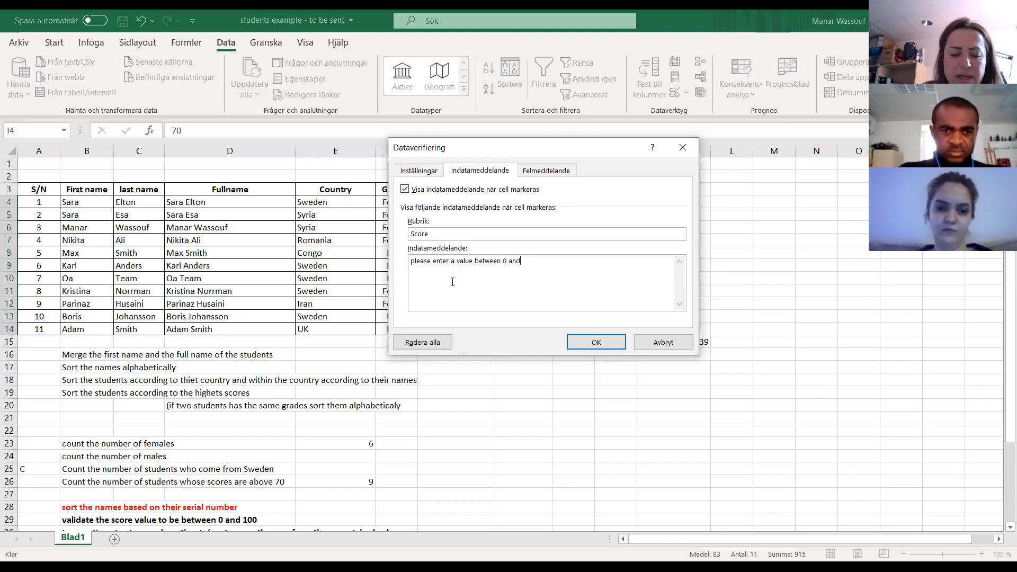
{"action": "type", "text": "100"}
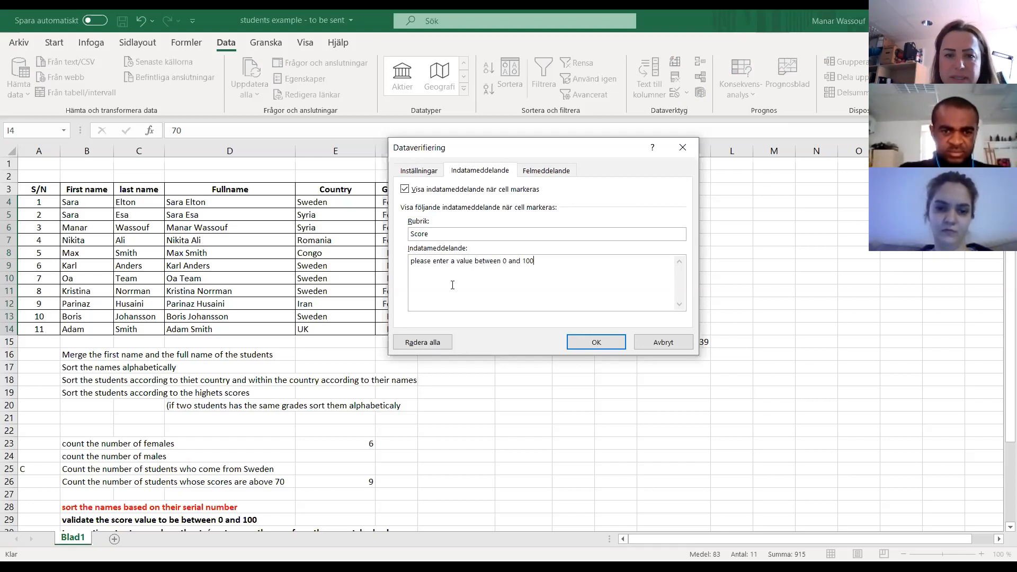
- Set the score validation's error alert to the Stop (Stopp) style with the title "Mistake"
{"action": "left_click", "coordinate": [542, 175]}
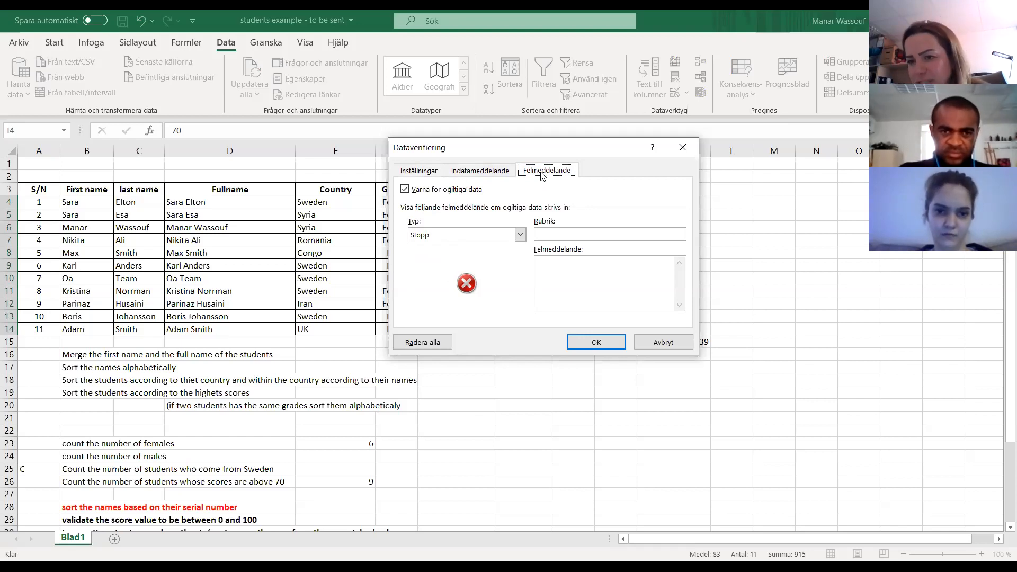
{"action": "left_click", "coordinate": [441, 237]}
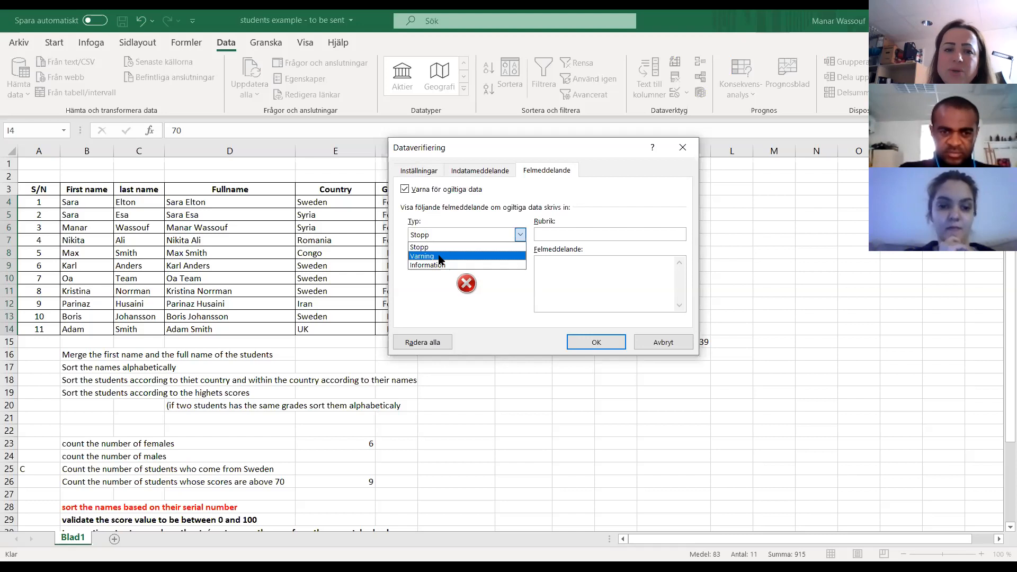
{"action": "left_click", "coordinate": [438, 249]}
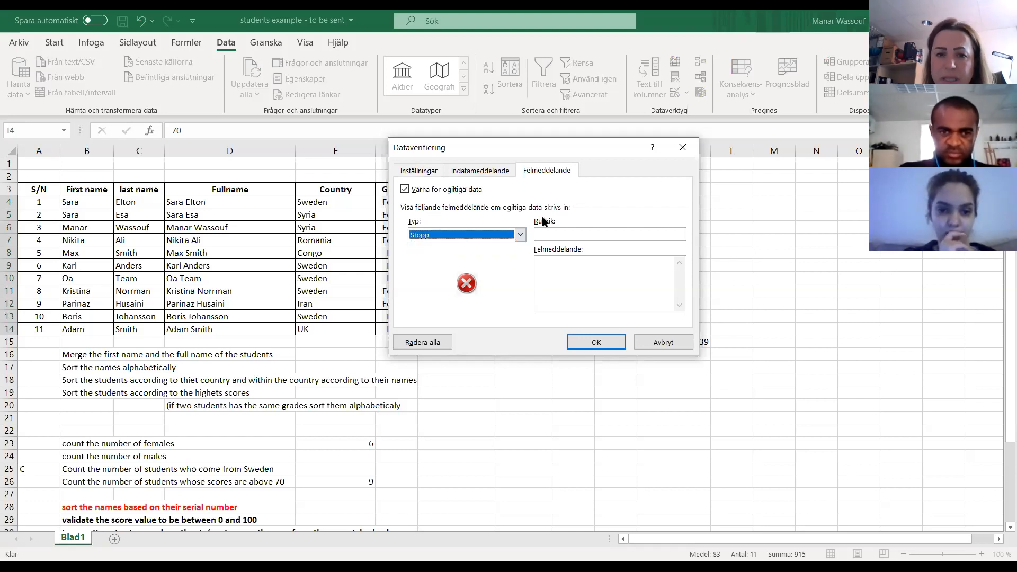
{"action": "left_click", "coordinate": [558, 233]}
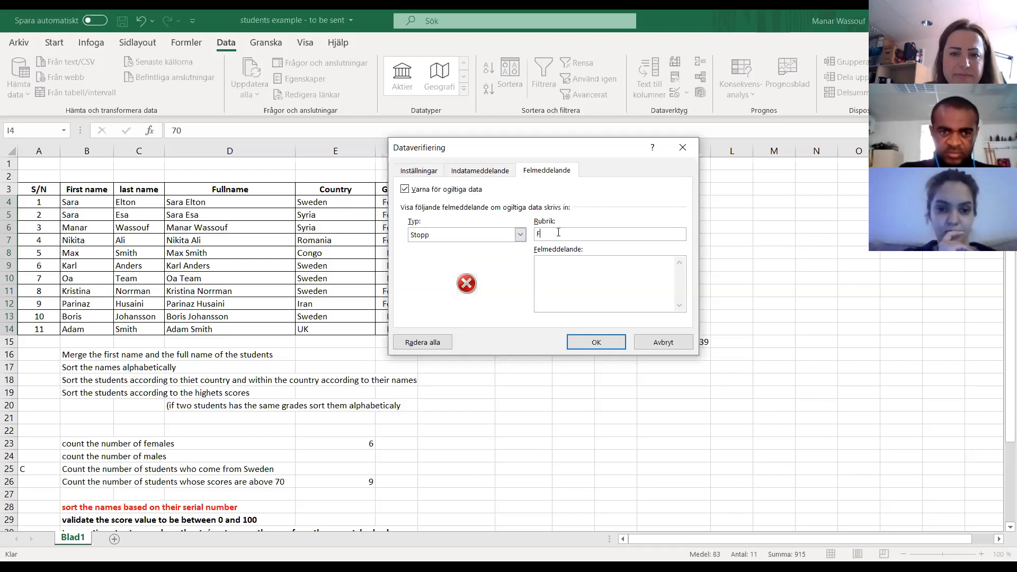
{"action": "type", "text": "Mista"}
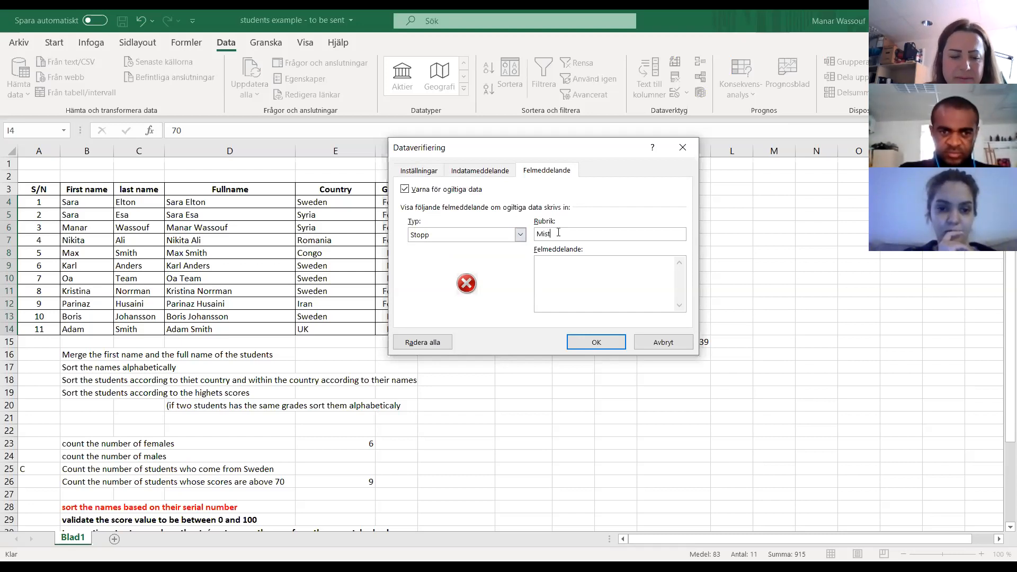
{"action": "key", "text": "BackSpace"}
{"action": "key", "text": "BackSpace"}
{"action": "type", "text": "ake"}
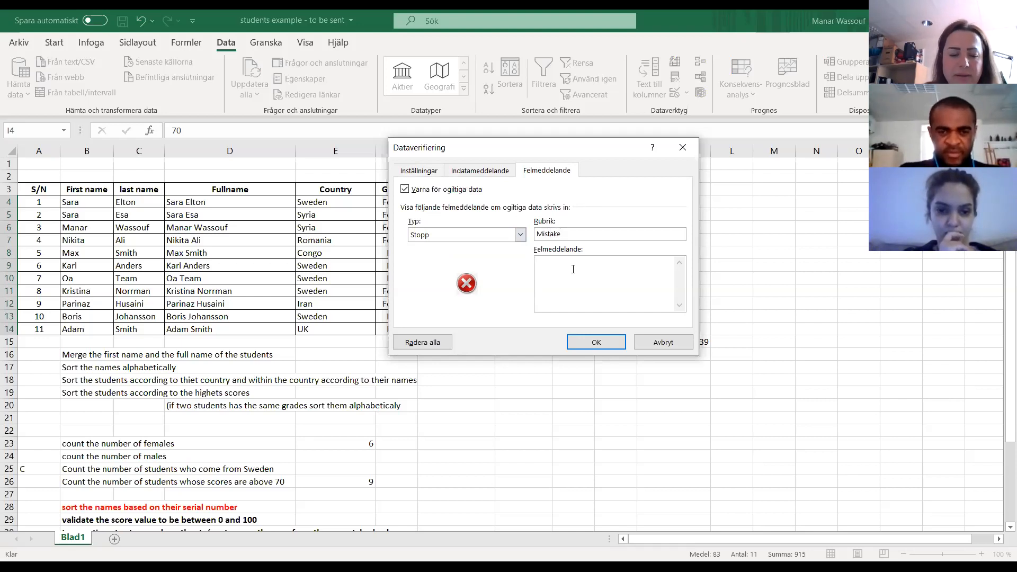
- Set the error message to "You have entered a value either smaller than 0 or bigger than 100" and apply the validation to the scores
{"action": "left_click", "coordinate": [573, 269]}
{"action": "type", "text": "You ha"}
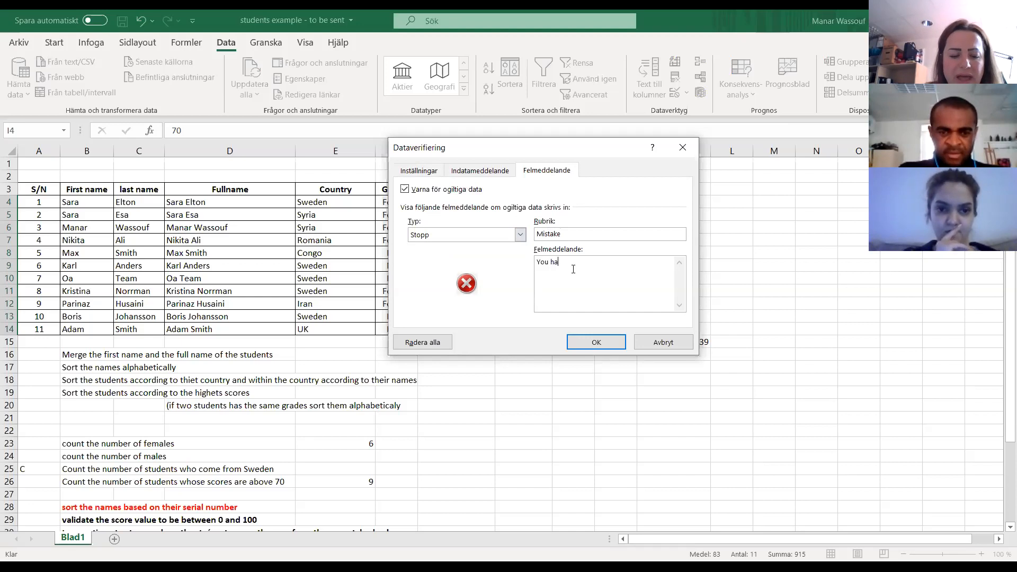
{"action": "type", "text": "ve entered "}
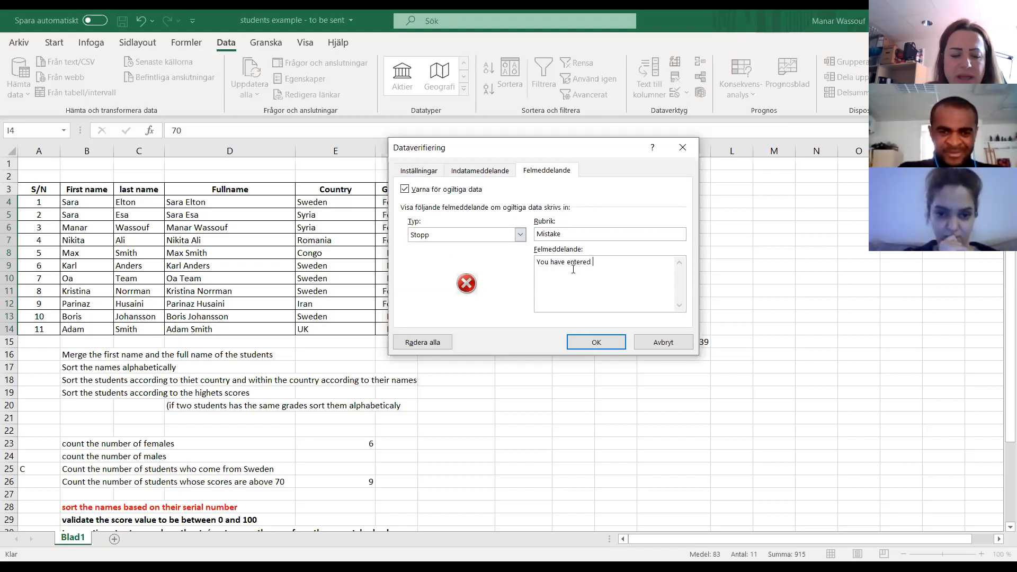
{"action": "type", "text": "a value "}
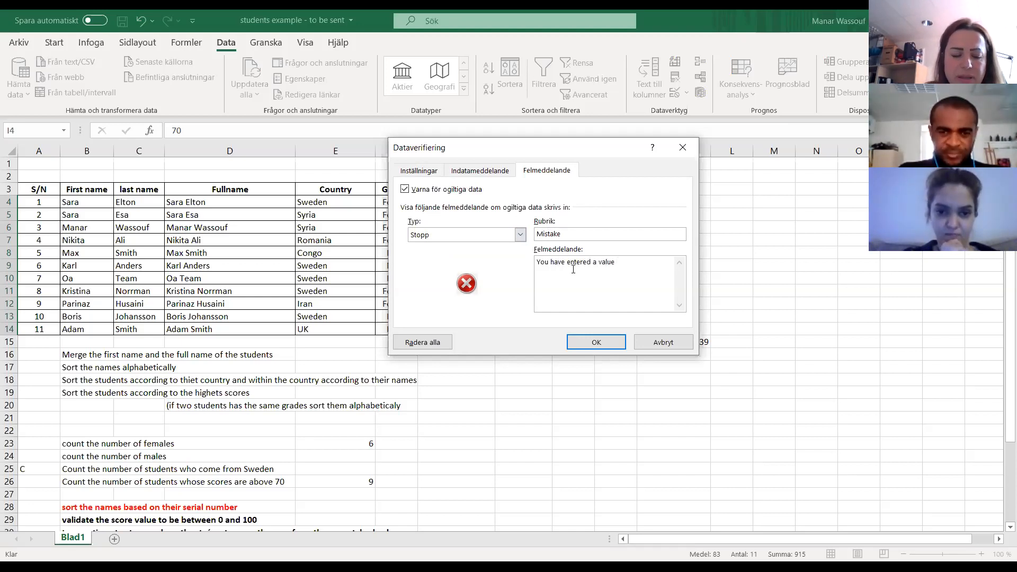
{"action": "type", "text": "either "}
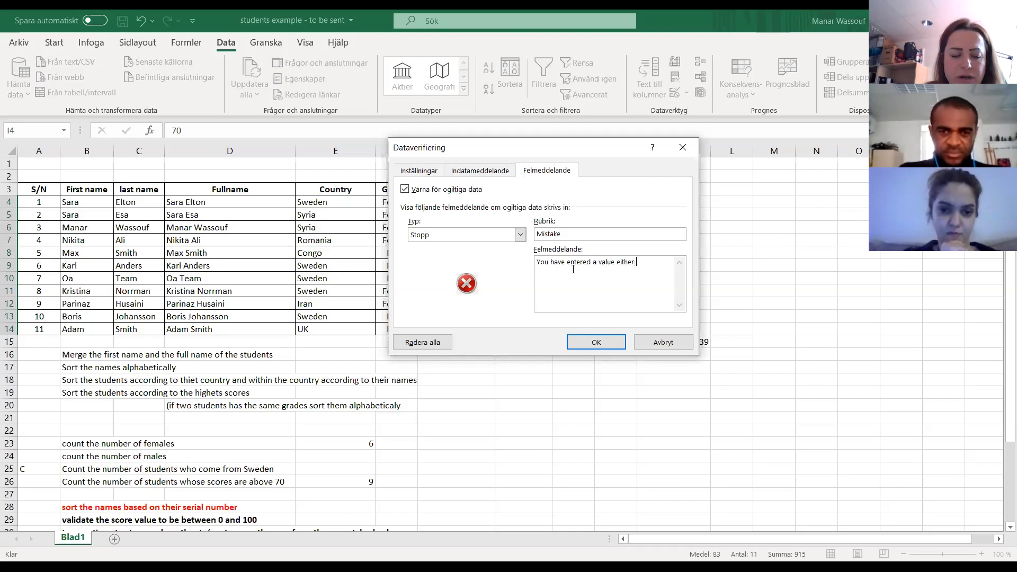
{"action": "type", "text": "sma"}
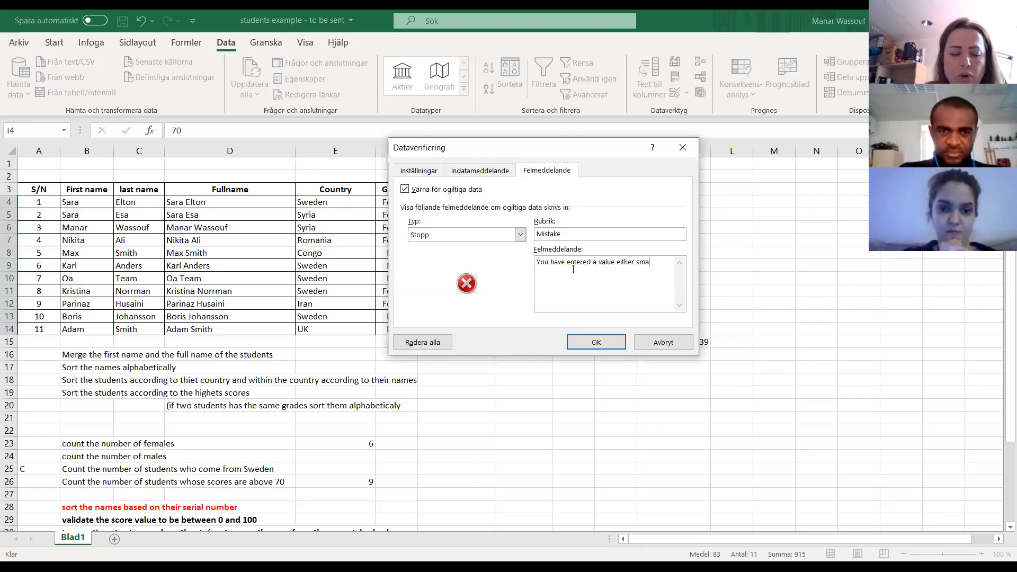
{"action": "type", "text": "ller than 0"}
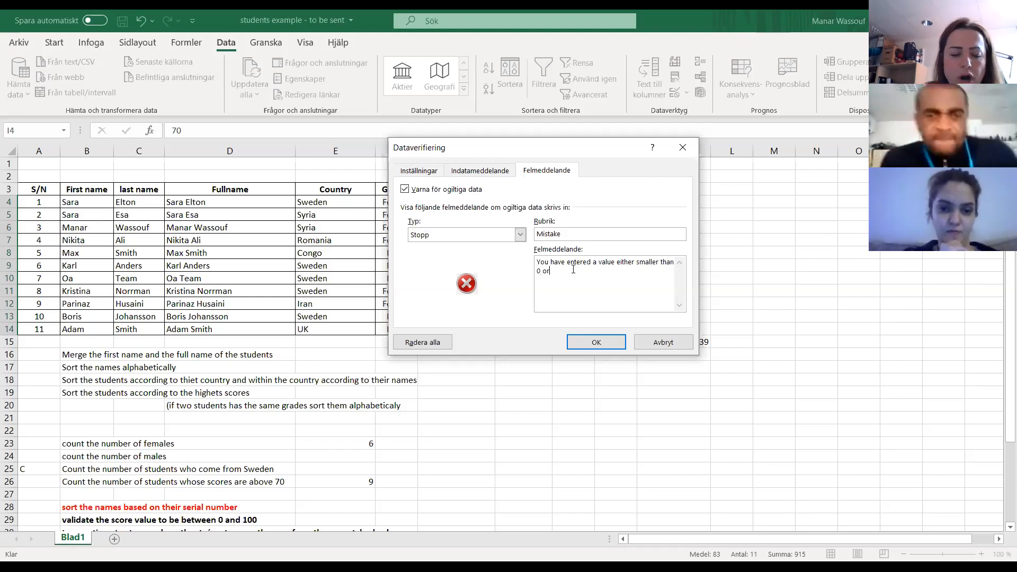
{"action": "type", "text": " or begg"}
{"action": "key", "text": "BackSpace"}
{"action": "key", "text": "BackSpace"}
{"action": "key", "text": "BackSpace"}
{"action": "type", "text": "igger"}
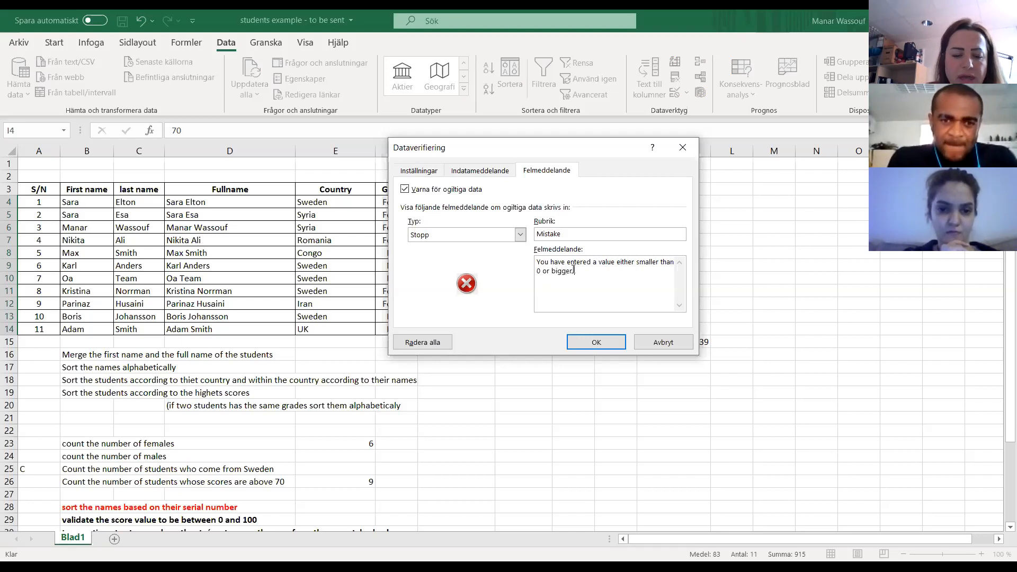
{"action": "type", "text": " than 100"}
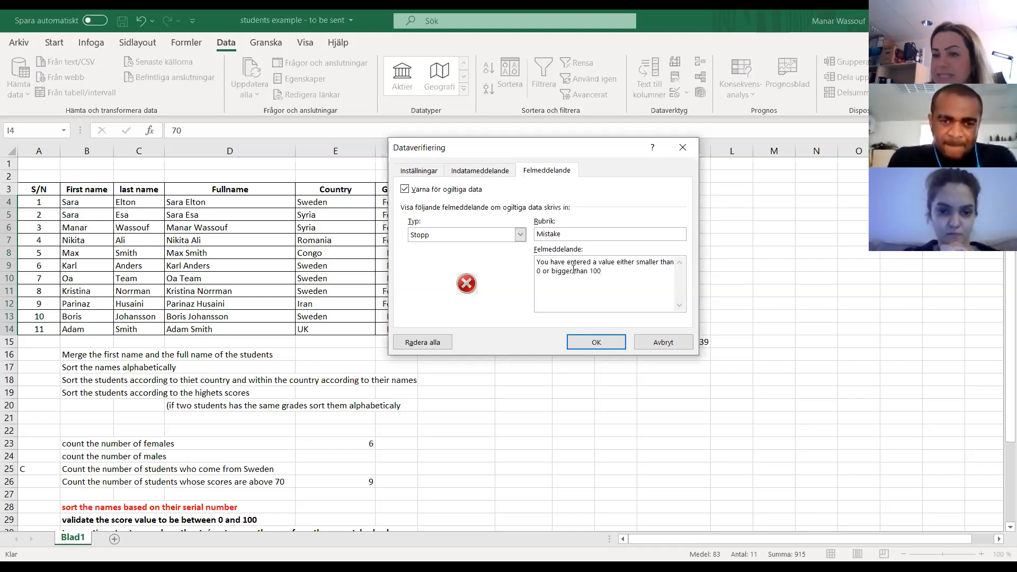
{"action": "left_click", "coordinate": [595, 342]}
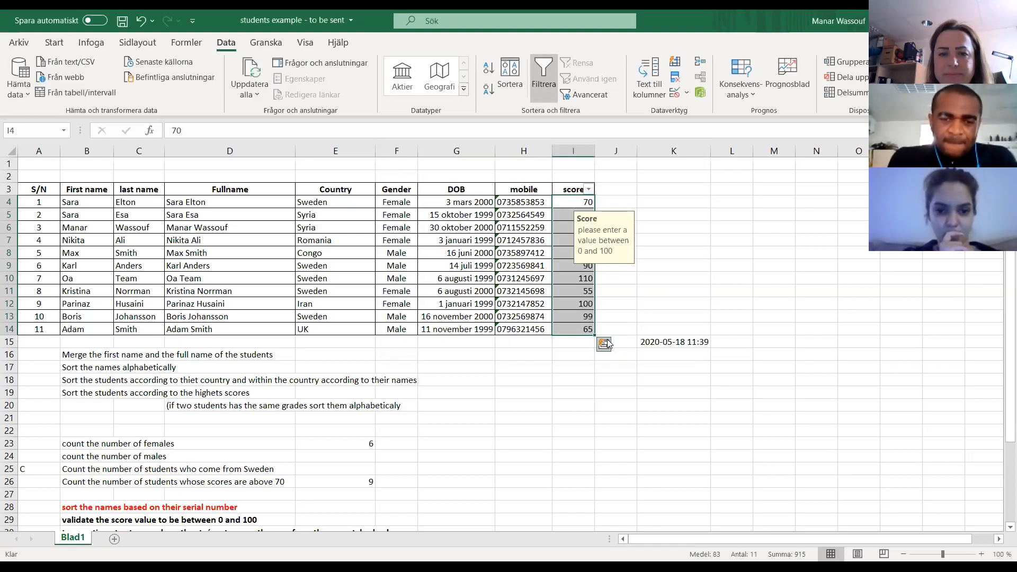
- Clear all the existing student scores in I4:I14
{"action": "left_click", "coordinate": [440, 457]}
{"action": "left_click_drag", "start_coordinate": [582, 204], "coordinate": [582, 331]}
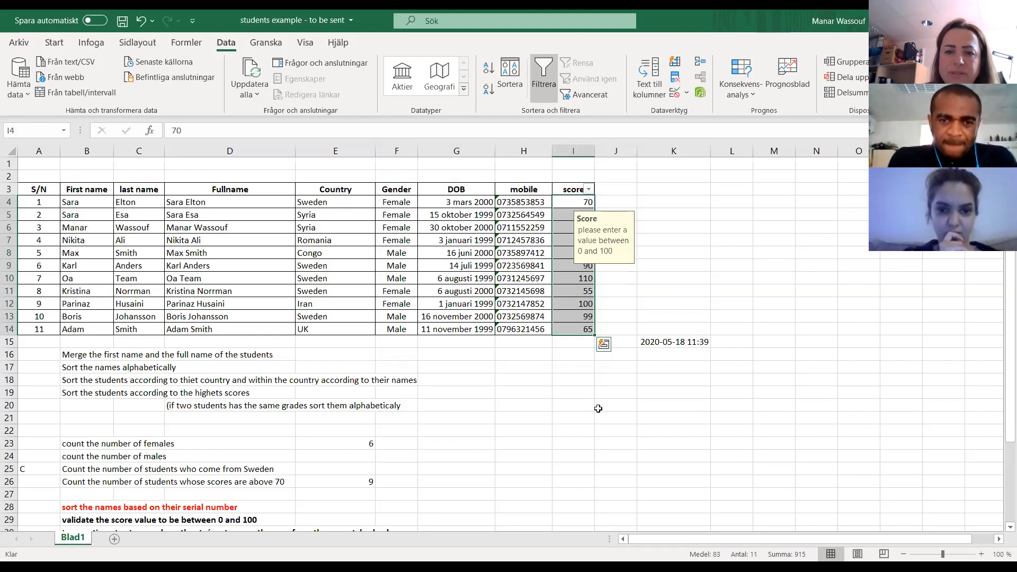
{"action": "key", "text": "Delete"}
{"action": "left_click", "coordinate": [581, 345]}
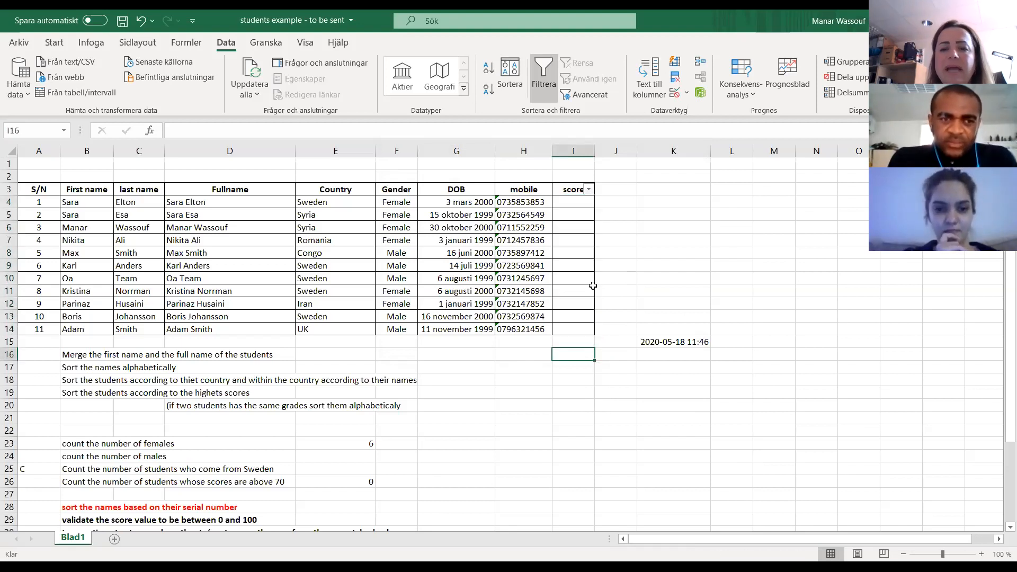
- Enter the score 70 in I4 and 85 in I5
{"action": "left_click", "coordinate": [577, 204]}
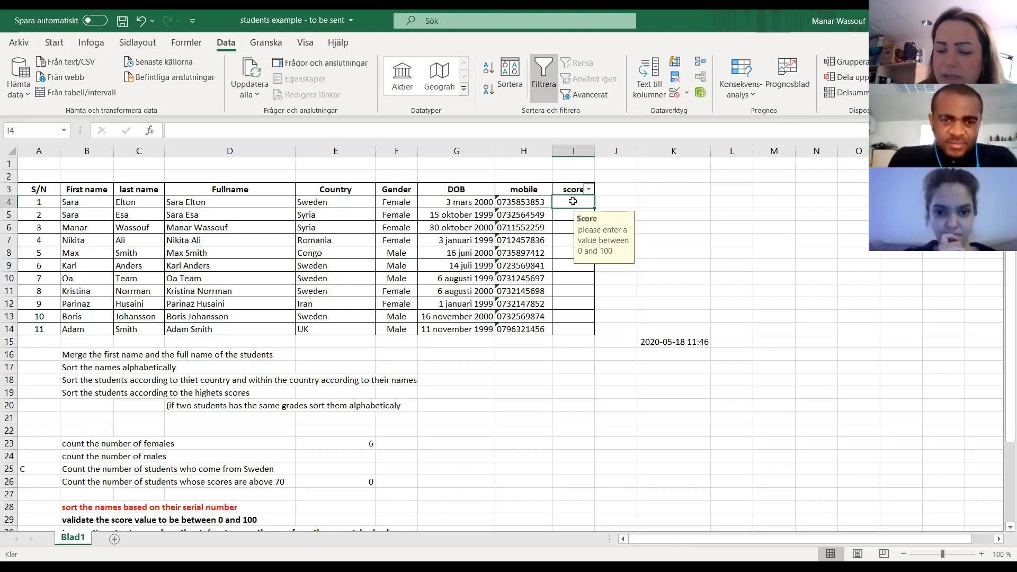
{"action": "type", "text": "70"}
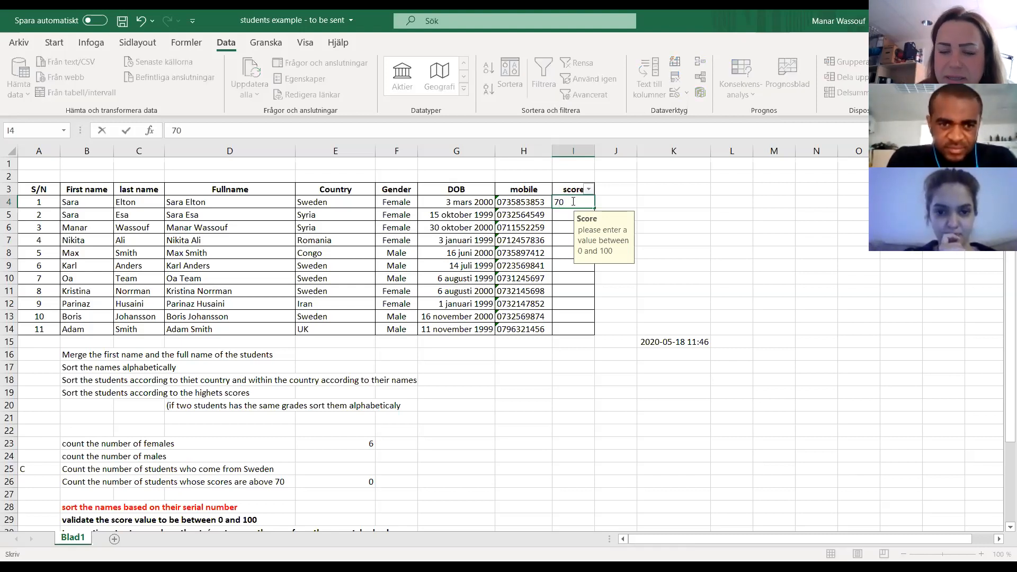
{"action": "key", "text": "Return"}
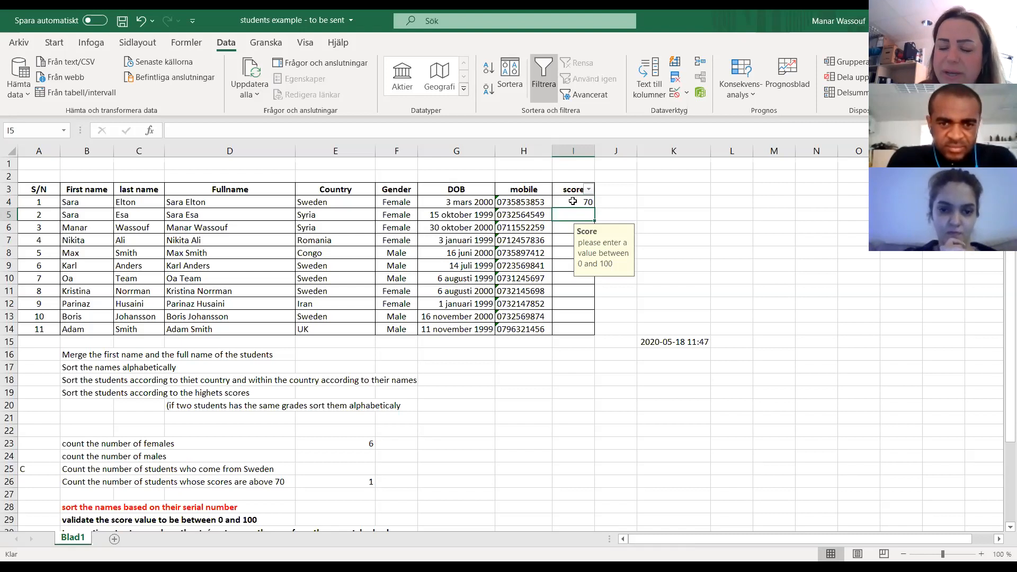
{"action": "type", "text": "85"}
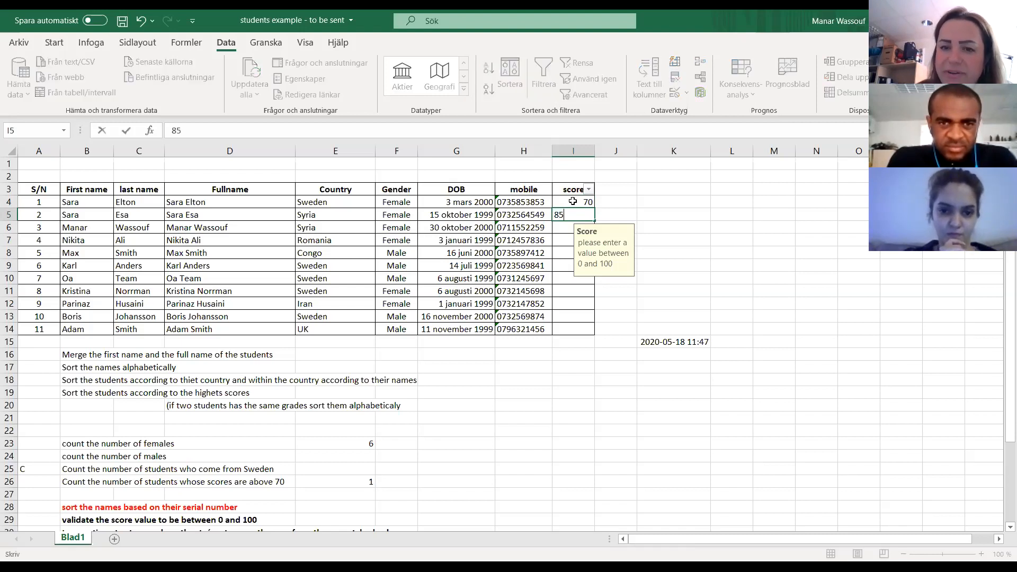
{"action": "key", "text": "Return"}
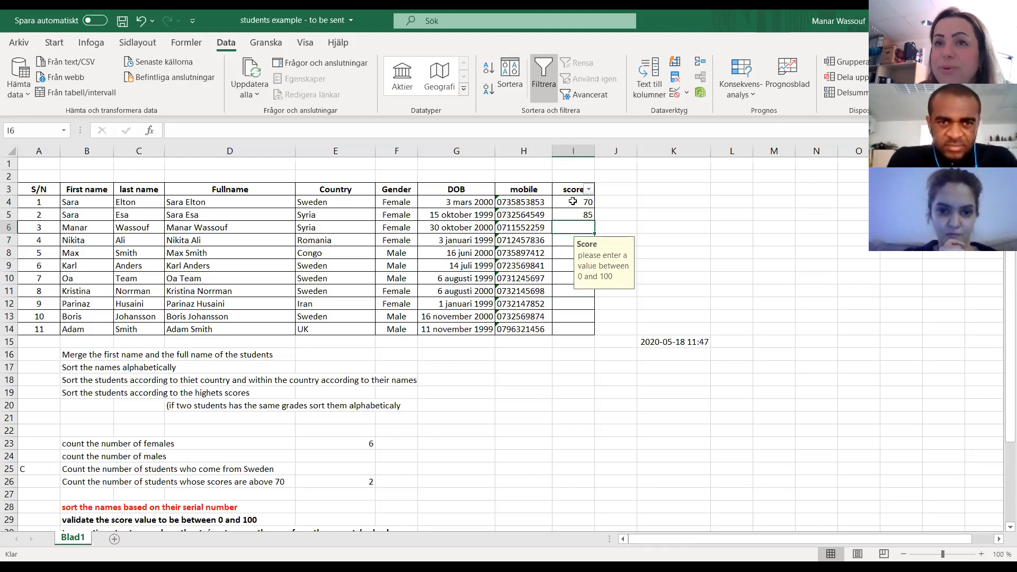
- Test the score validation by trying to enter 101 in I6, and discard the entry
{"action": "type", "text": "101"}
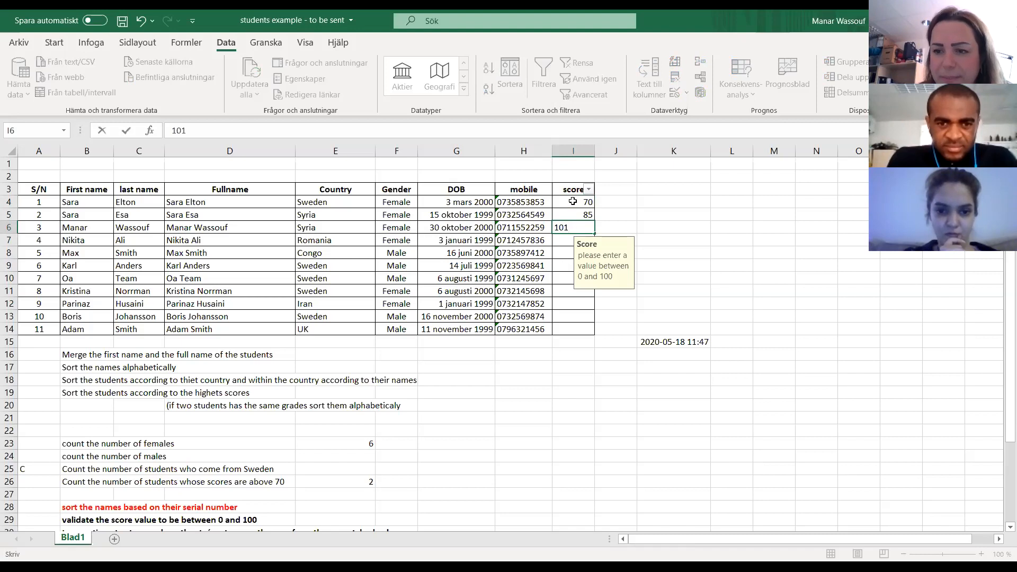
{"action": "key", "text": "Return"}
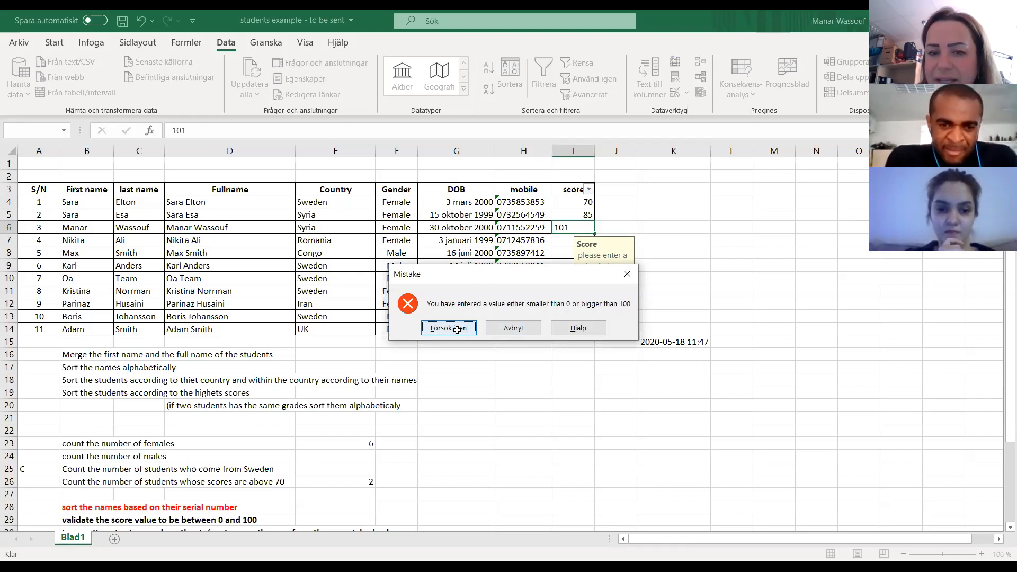
{"action": "left_click", "coordinate": [448, 328]}
{"action": "type", "text": "=I7"}
{"action": "key", "text": "Escape"}
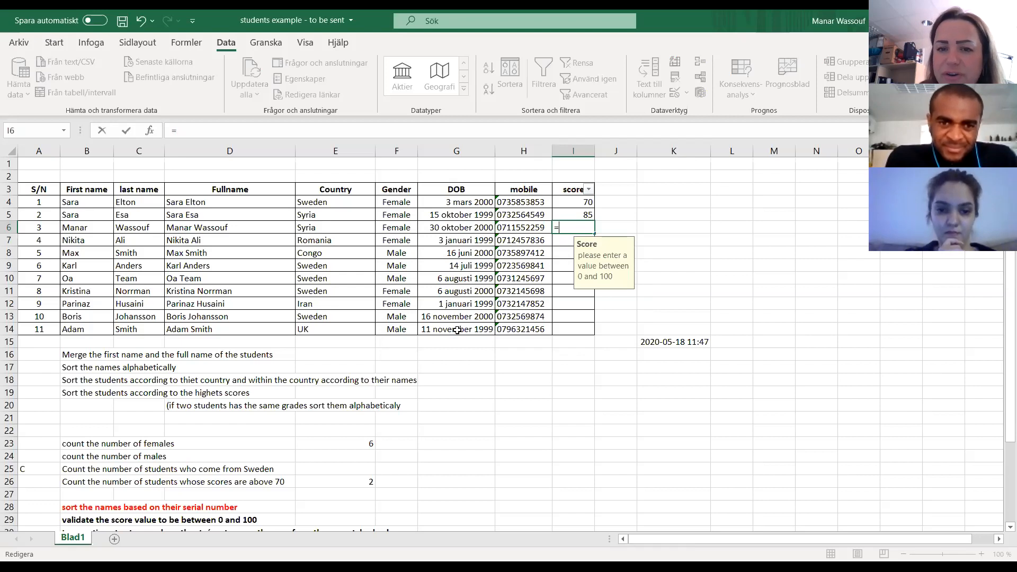
- Enter the scores 100 in I6, 82 in I7 and 88 in I8
{"action": "type", "text": "100"}
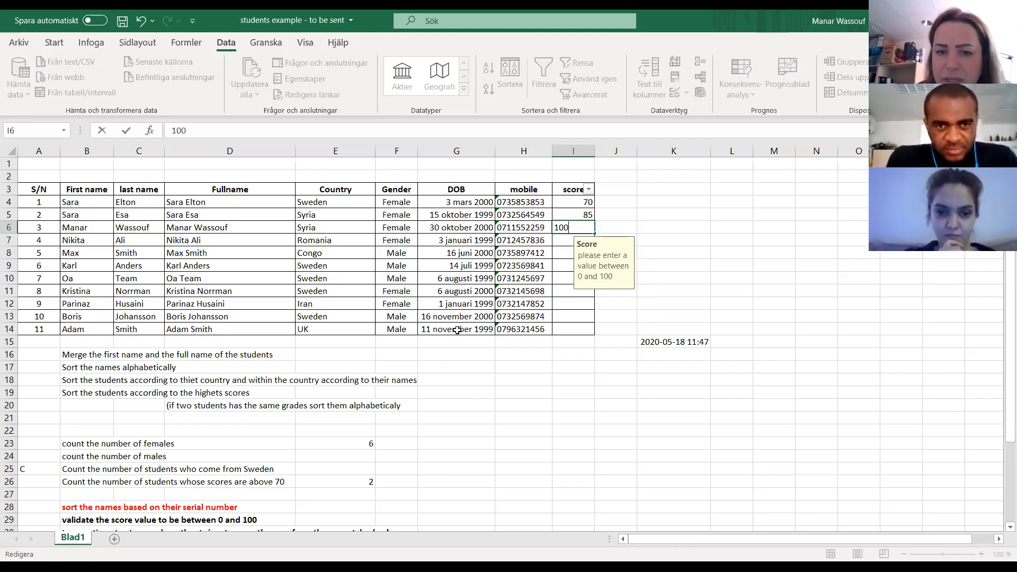
{"action": "left_click", "coordinate": [562, 240]}
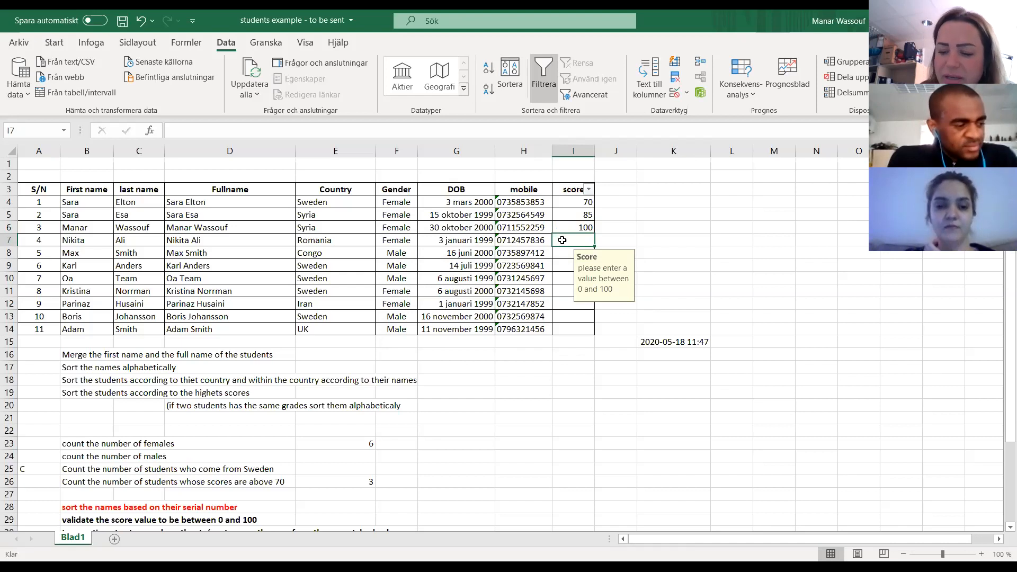
{"action": "type", "text": "82"}
{"action": "key", "text": "Return"}
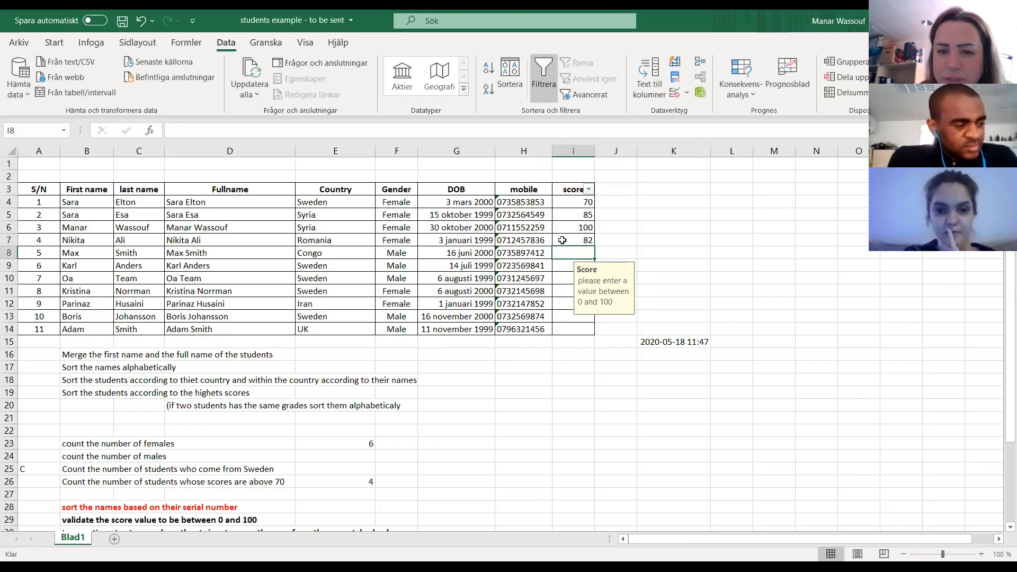
{"action": "type", "text": "88"}
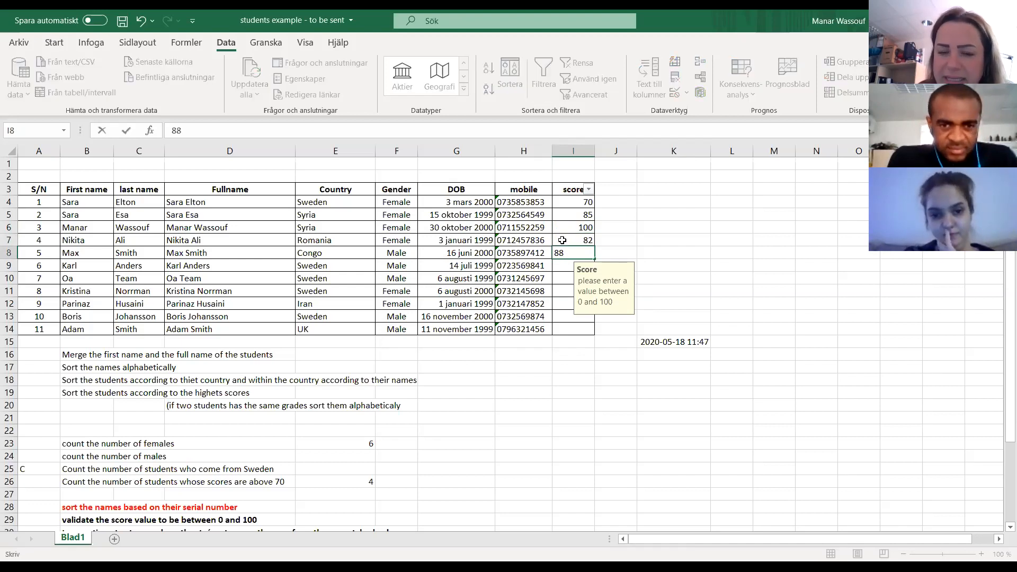
{"action": "key", "text": "Return"}
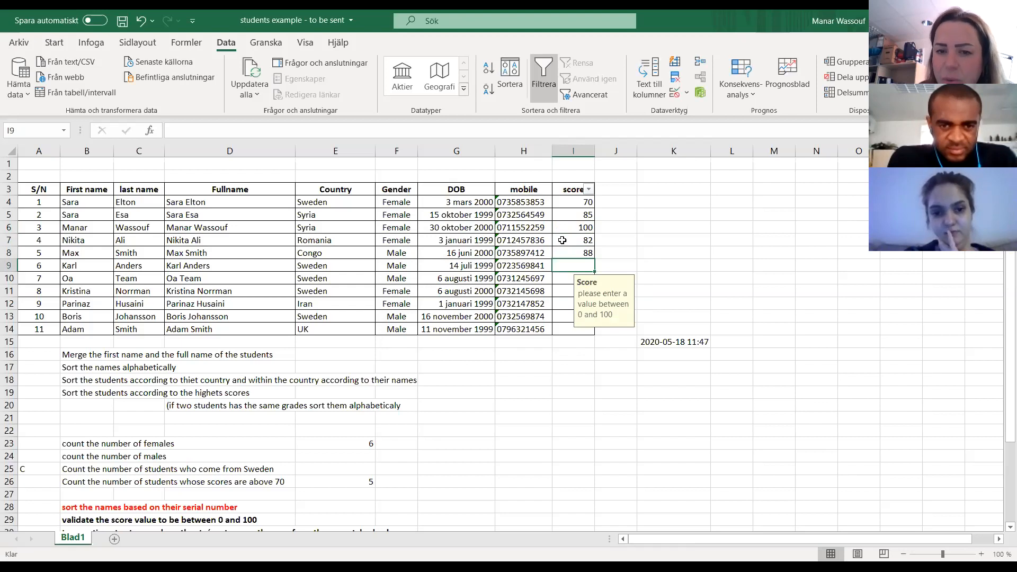
- Test the score validation again by trying to enter 110 in I9, and cancel the entry
{"action": "type", "text": "1"}
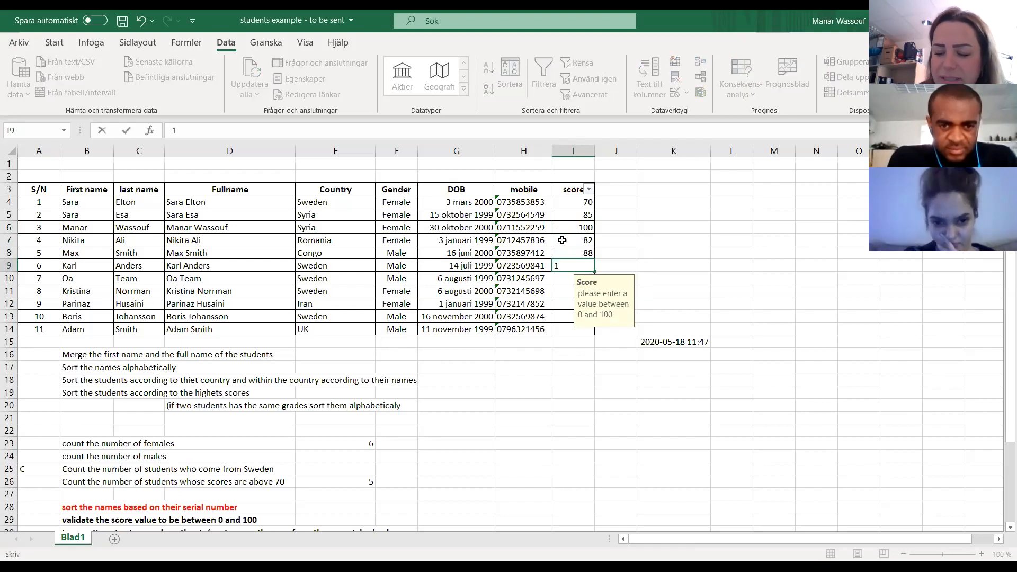
{"action": "type", "text": "10"}
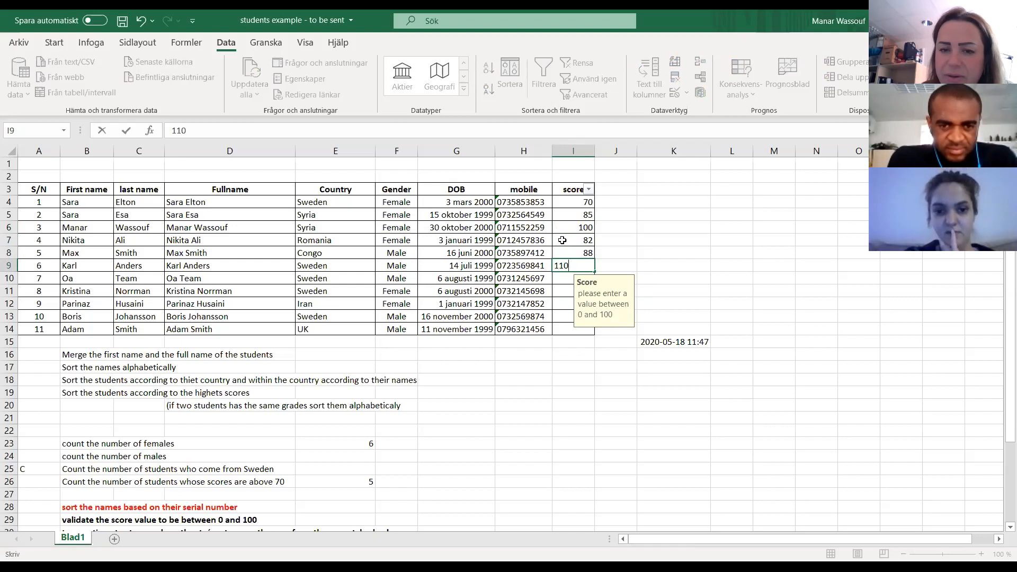
{"action": "key", "text": "Return"}
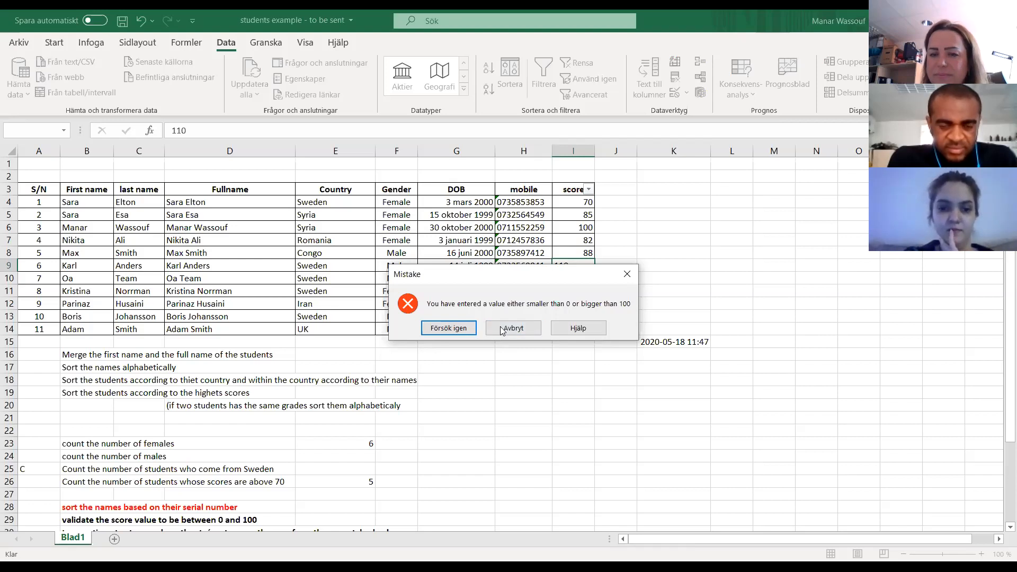
{"action": "left_click", "coordinate": [513, 328]}
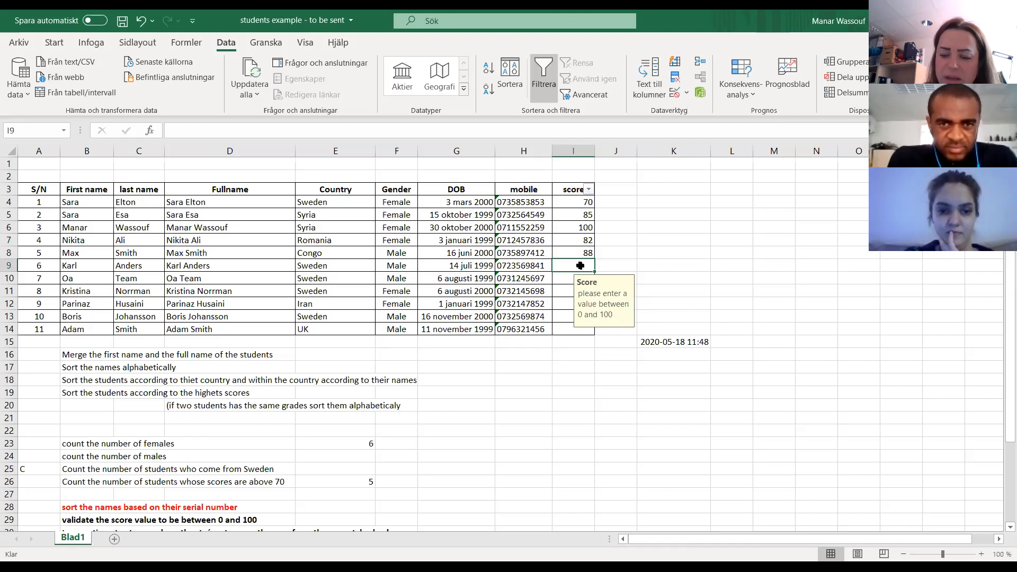
- Enter the scores 70, 84, 82, 100, 50 and 76 in cells I9 through I14
{"action": "type", "text": "70"}
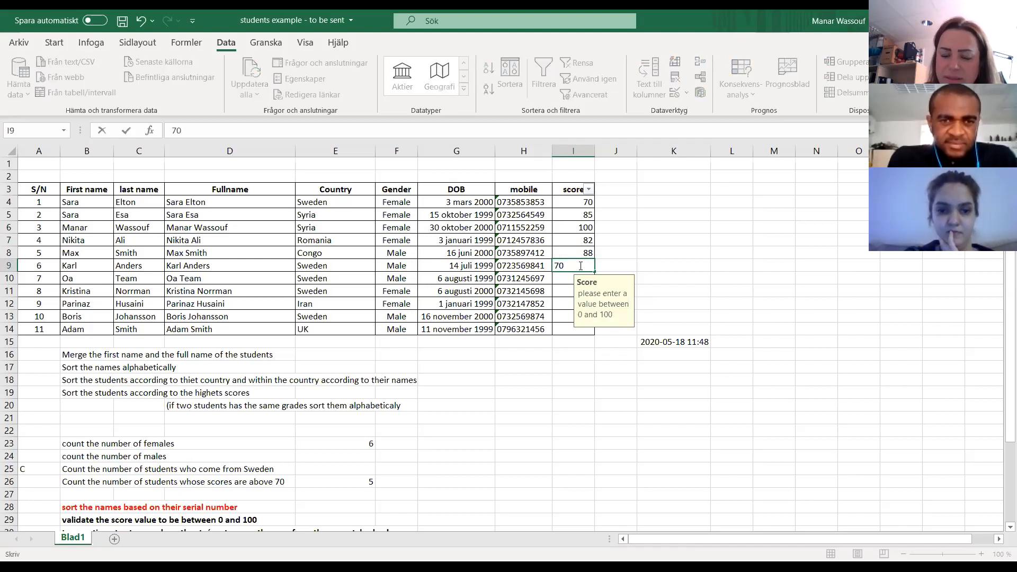
{"action": "key", "text": "Return"}
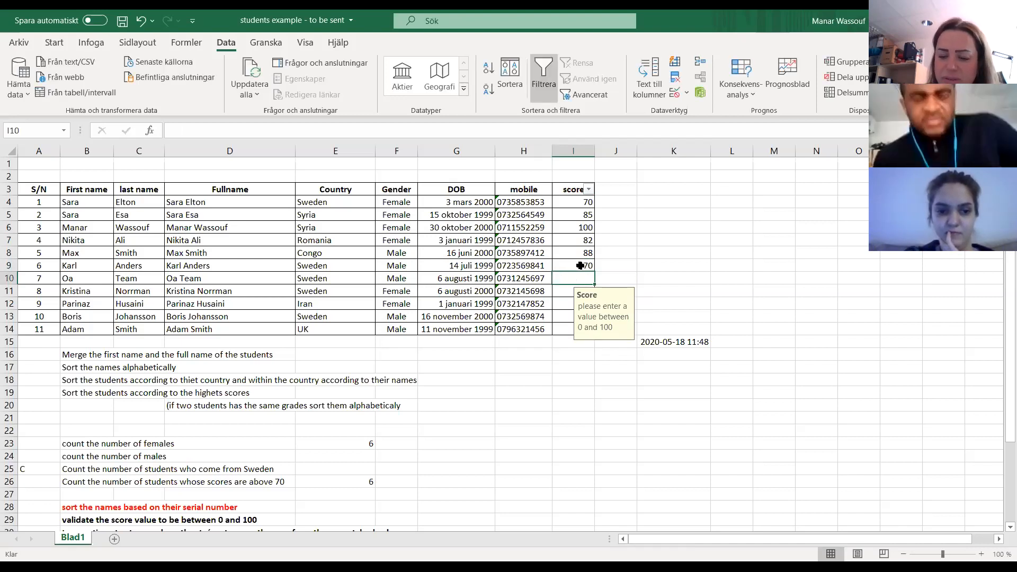
{"action": "type", "text": "84"}
{"action": "key", "text": "Return"}
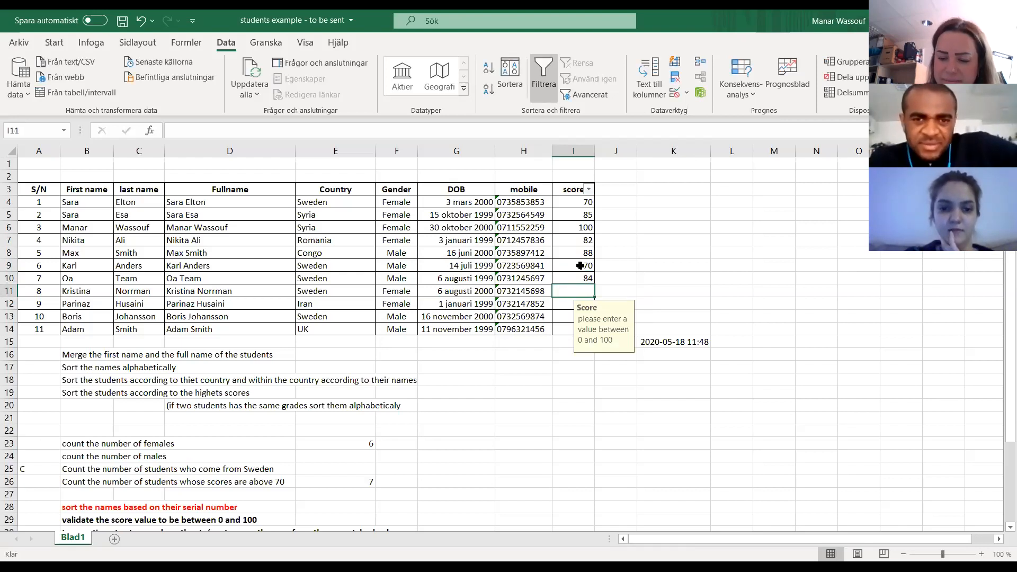
{"action": "type", "text": "82"}
{"action": "key", "text": "Return"}
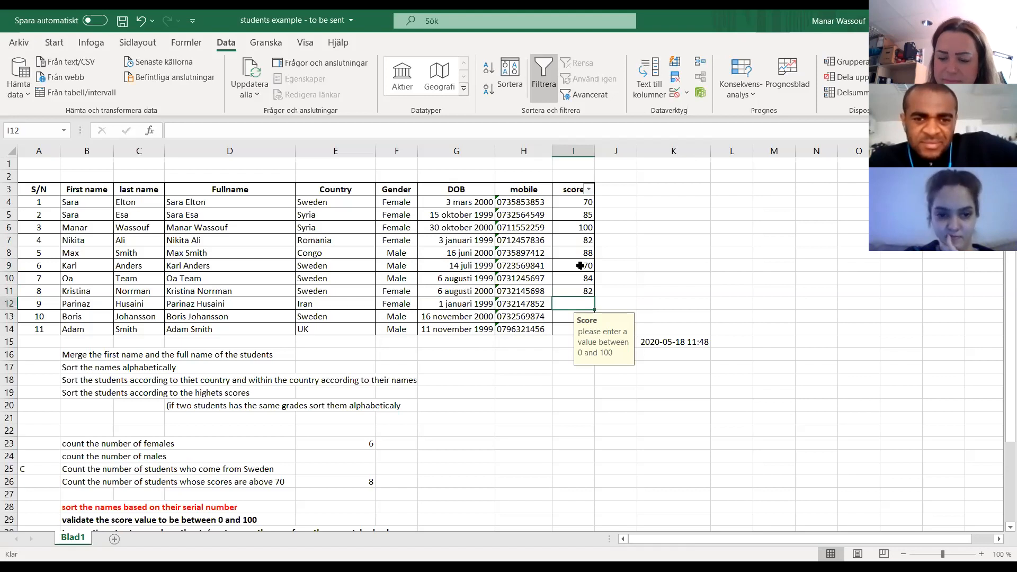
{"action": "type", "text": "100"}
{"action": "key", "text": "Return"}
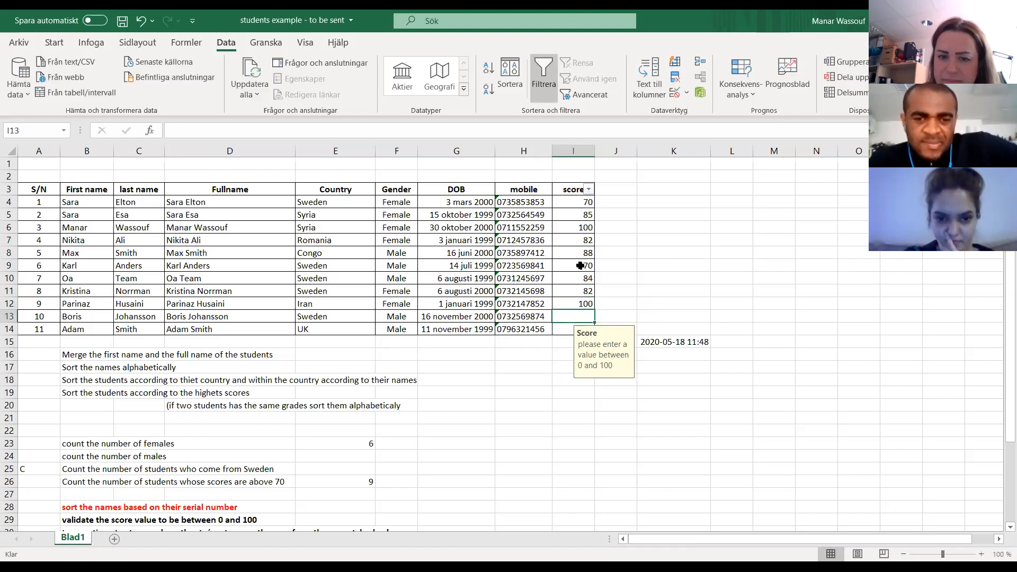
{"action": "type", "text": "50"}
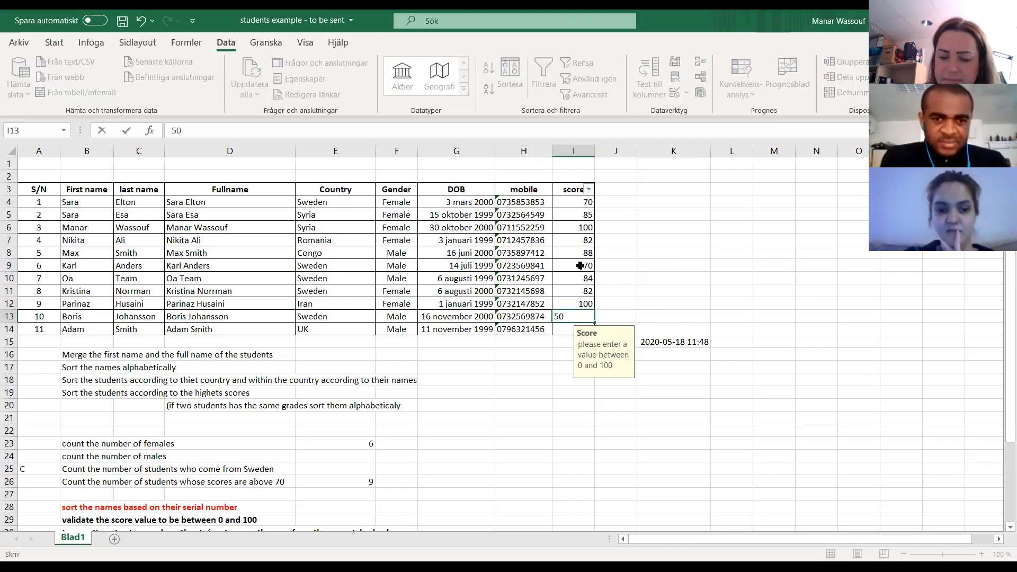
{"action": "key", "text": "Return"}
{"action": "type", "text": "76"}
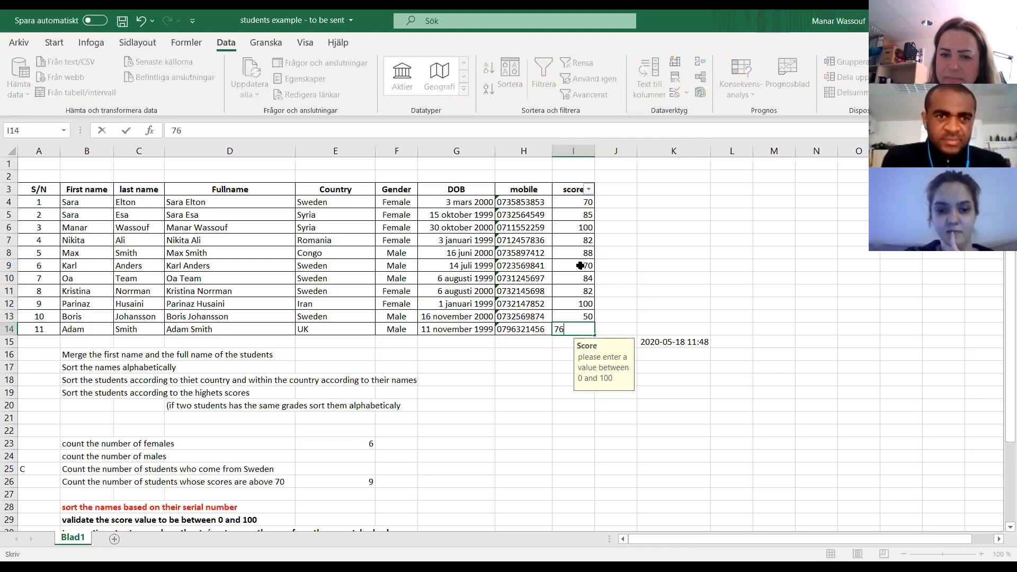
{"action": "key", "text": "Return"}
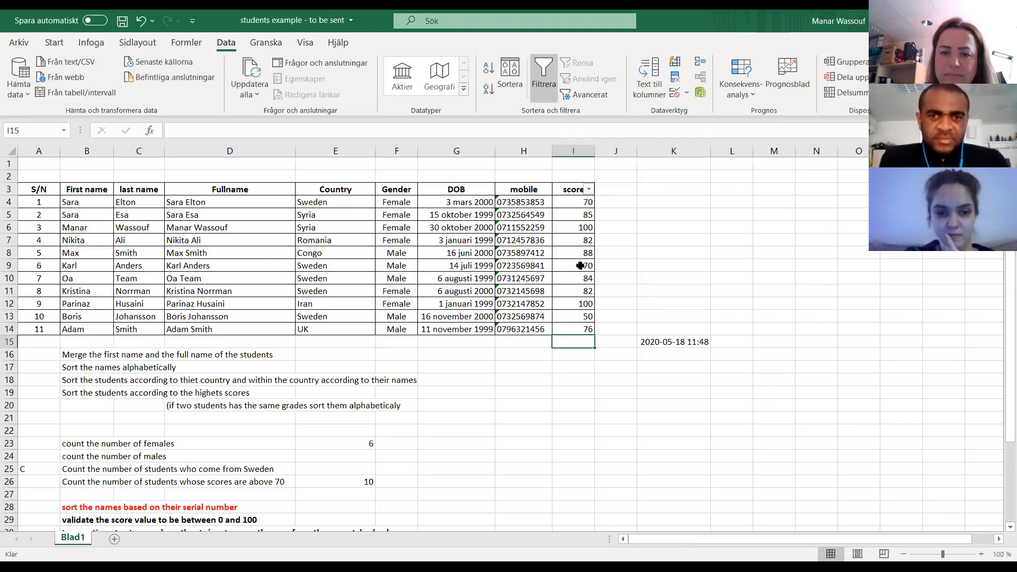
- Change the error alert type of the data validation on scores I4:I14 to Varning
{"action": "left_click", "coordinate": [574, 204]}
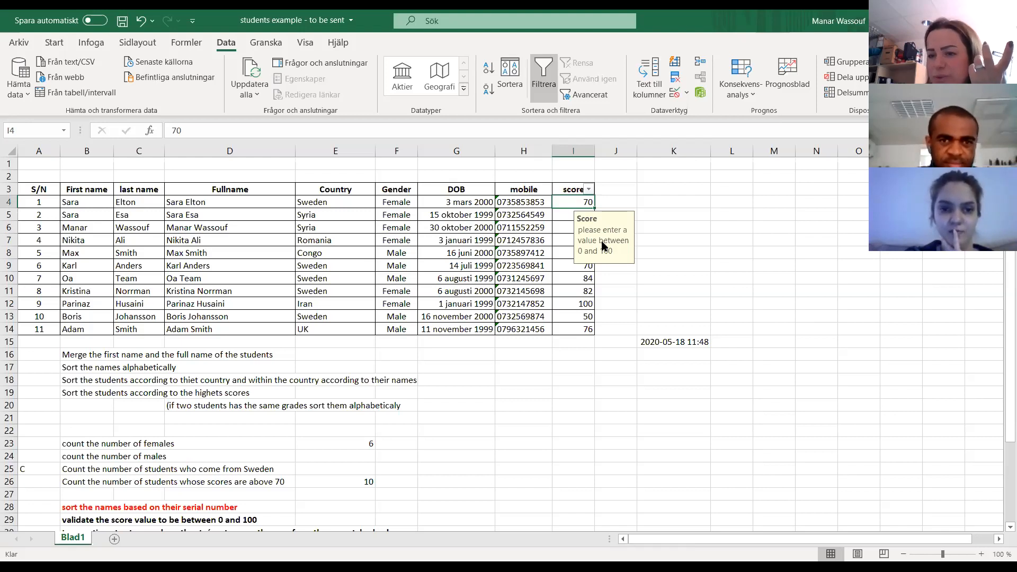
{"action": "left_click", "coordinate": [571, 216]}
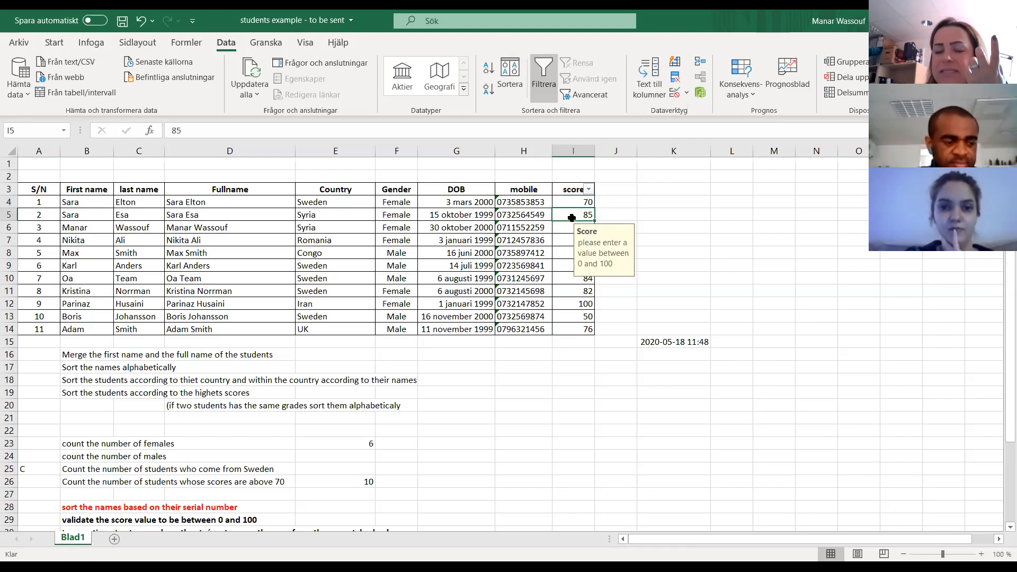
{"action": "left_click_drag", "start_coordinate": [574, 202], "coordinate": [575, 329]}
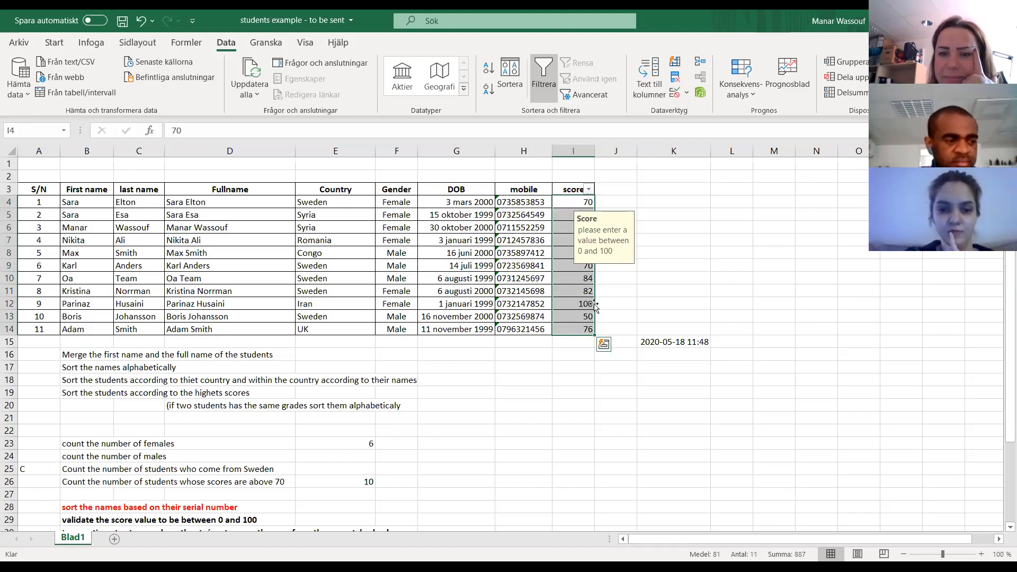
{"action": "left_click", "coordinate": [687, 96]}
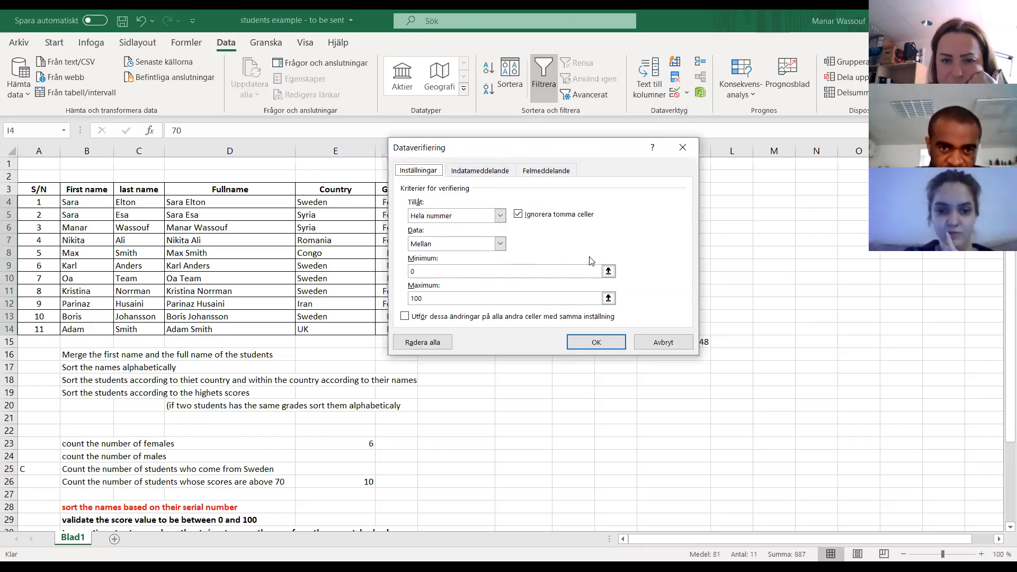
{"action": "left_click", "coordinate": [483, 175]}
{"action": "left_click", "coordinate": [546, 172]}
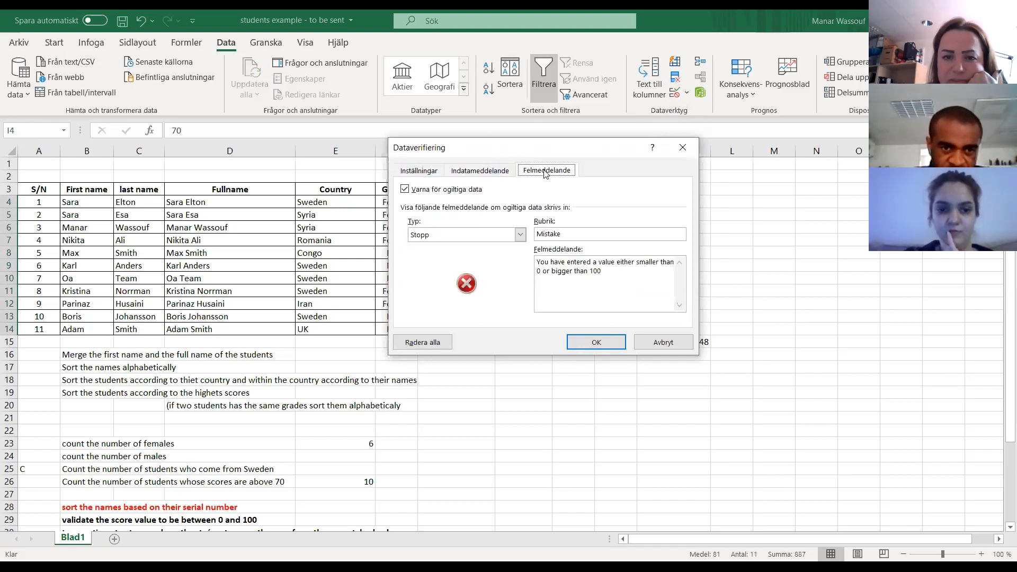
{"action": "left_click", "coordinate": [468, 240]}
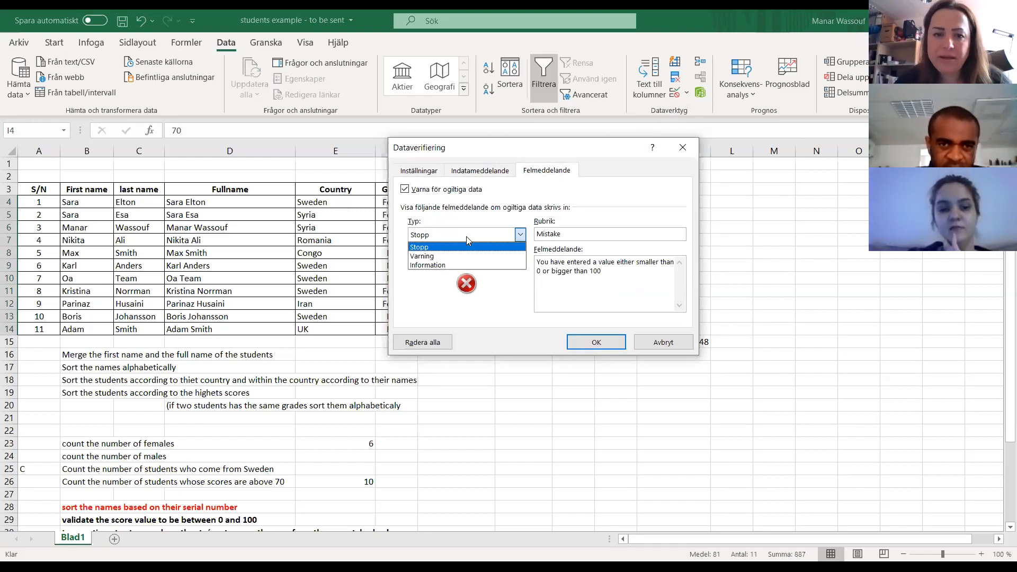
{"action": "left_click", "coordinate": [442, 257]}
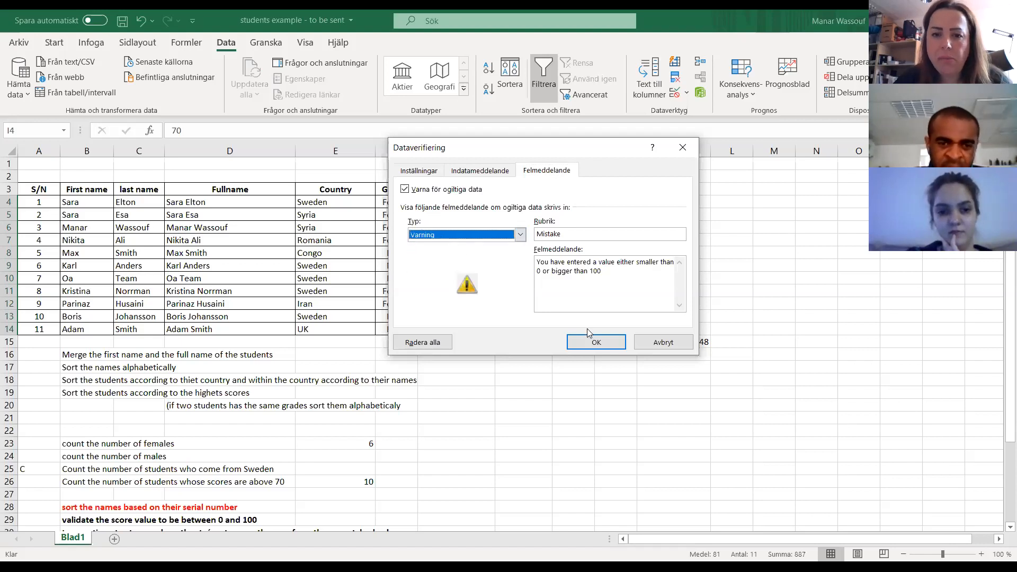
{"action": "left_click", "coordinate": [597, 344]}
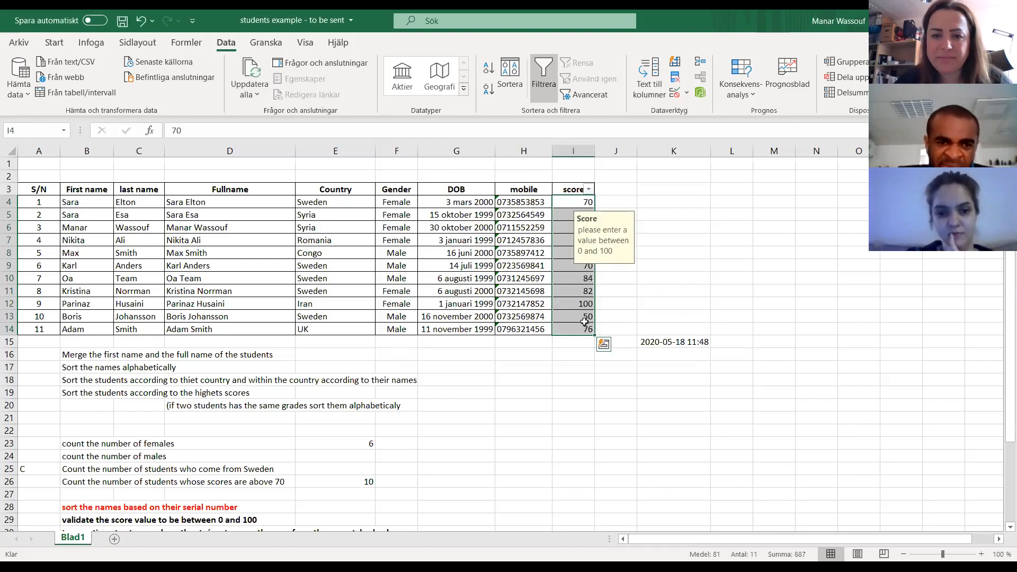
- Test the warning-type alert by entering 101 in I8 and accepting the out-of-range score
{"action": "left_click", "coordinate": [567, 252]}
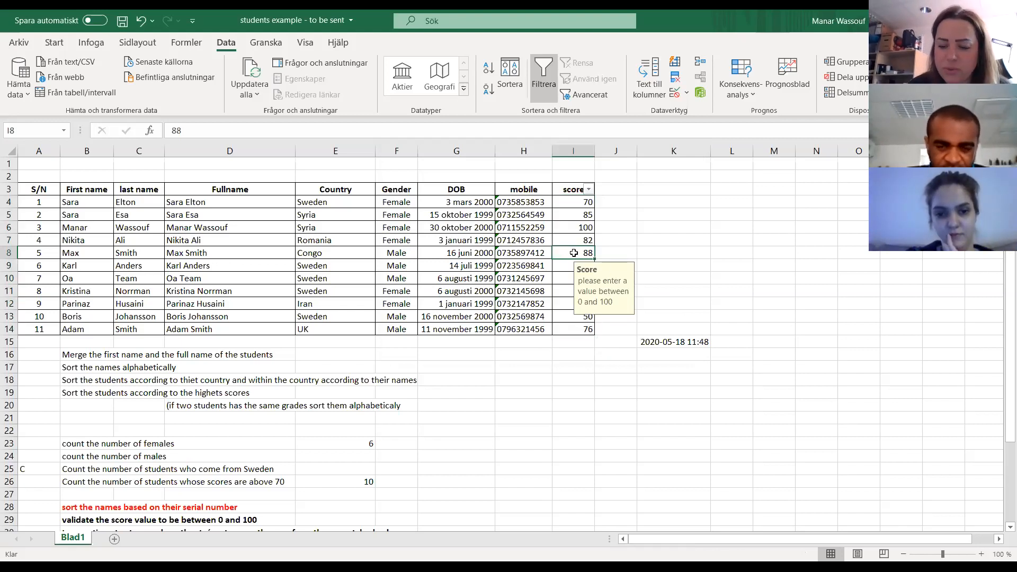
{"action": "type", "text": "101"}
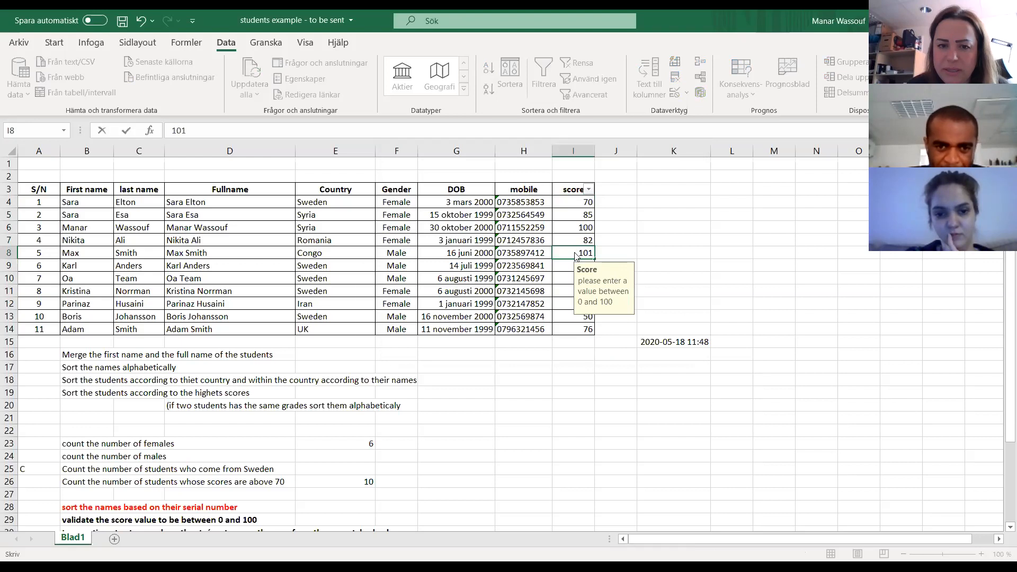
{"action": "key", "text": "Return"}
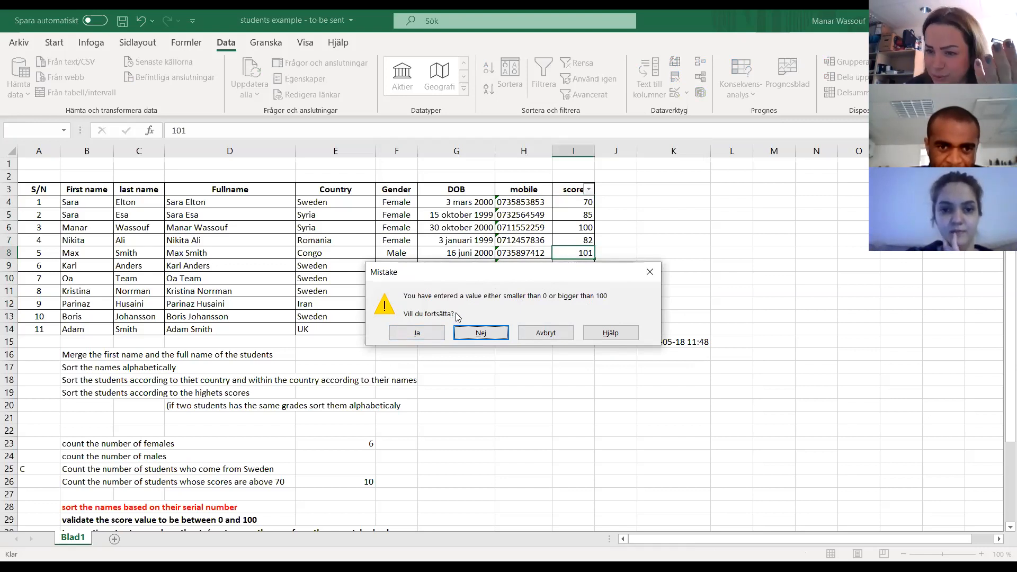
{"action": "left_click", "coordinate": [431, 334]}
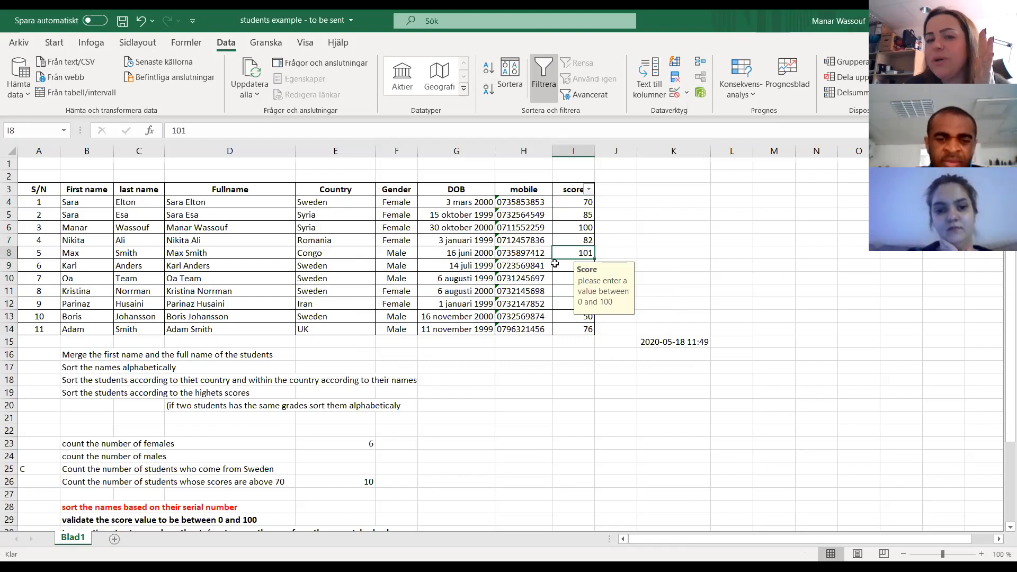
{"action": "left_click", "coordinate": [555, 264]}
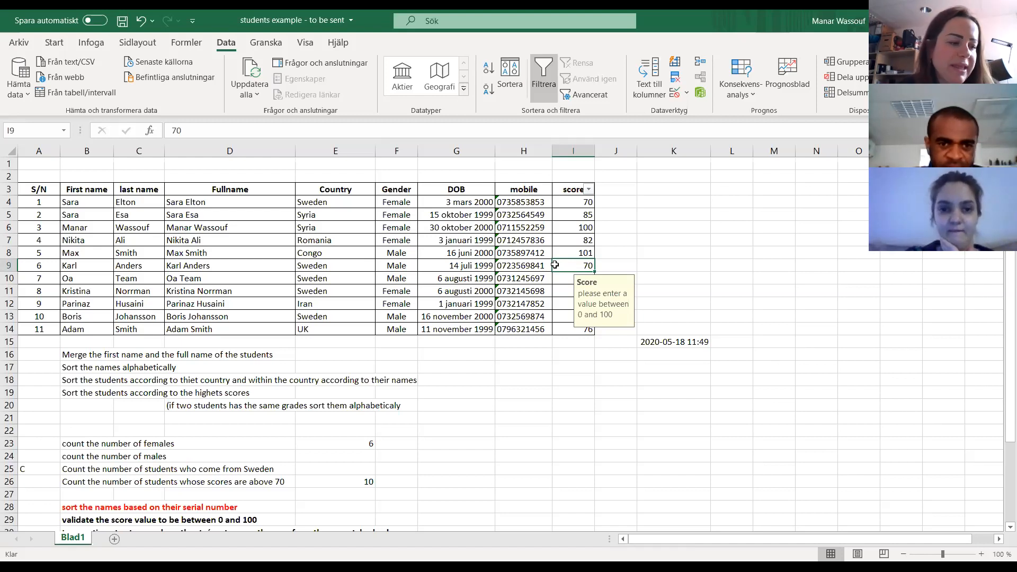
{"action": "left_click", "coordinate": [570, 253]}
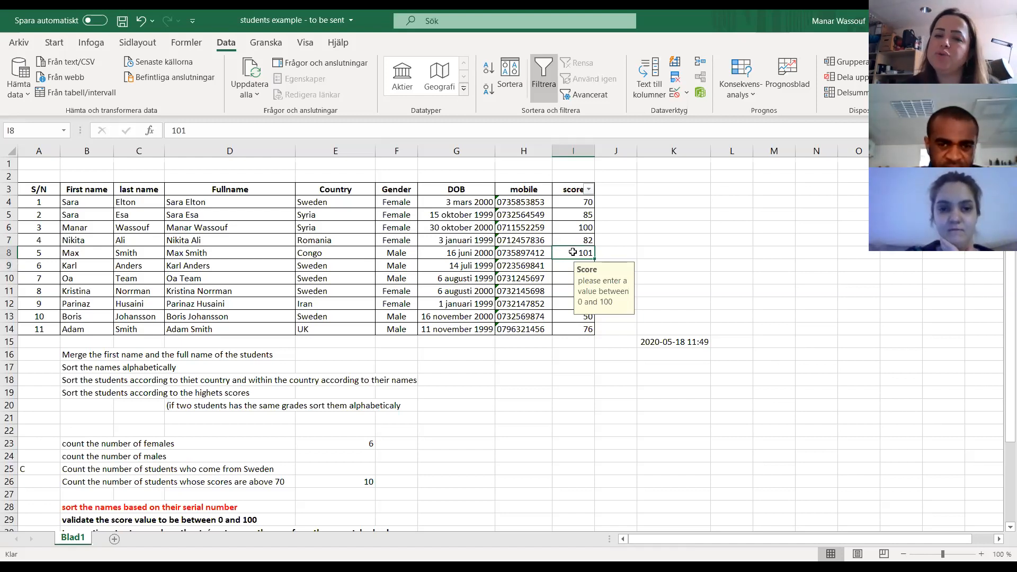
- Set the error alert type of the data validation on scores I4:I14 to Stopp
{"action": "left_click_drag", "start_coordinate": [577, 202], "coordinate": [584, 329]}
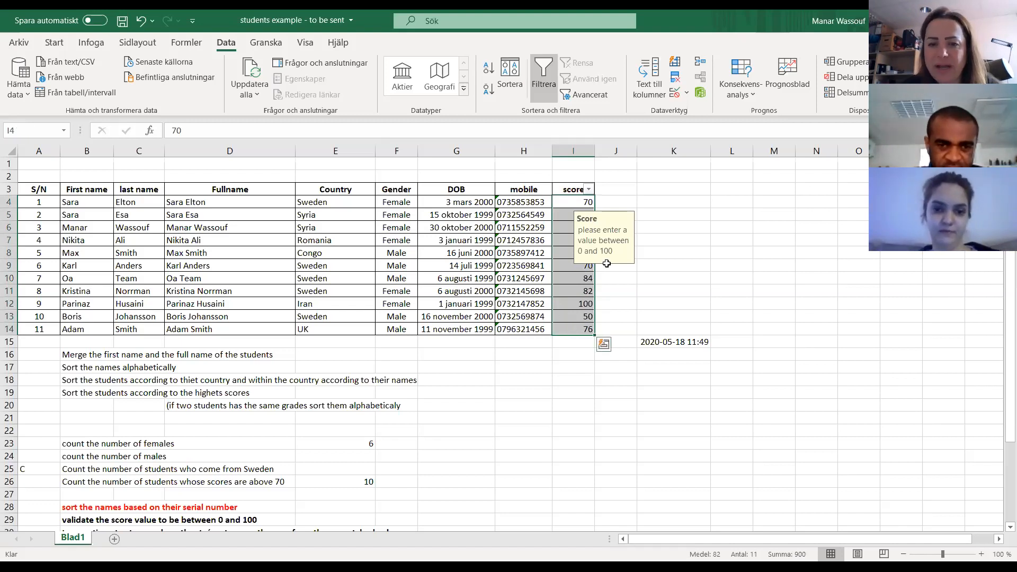
{"action": "left_click", "coordinate": [674, 92]}
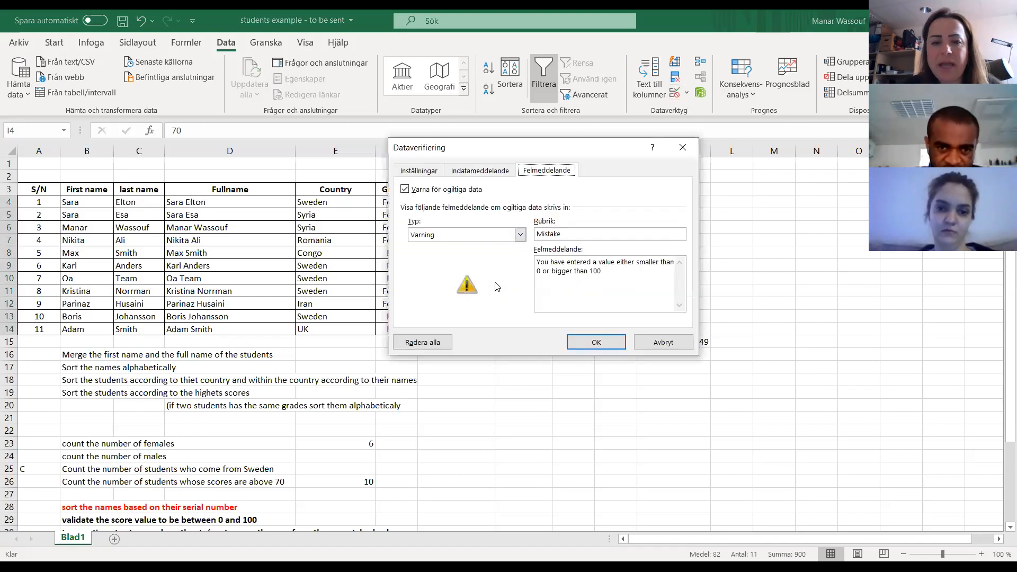
{"action": "left_click", "coordinate": [520, 234]}
{"action": "left_click", "coordinate": [424, 248]}
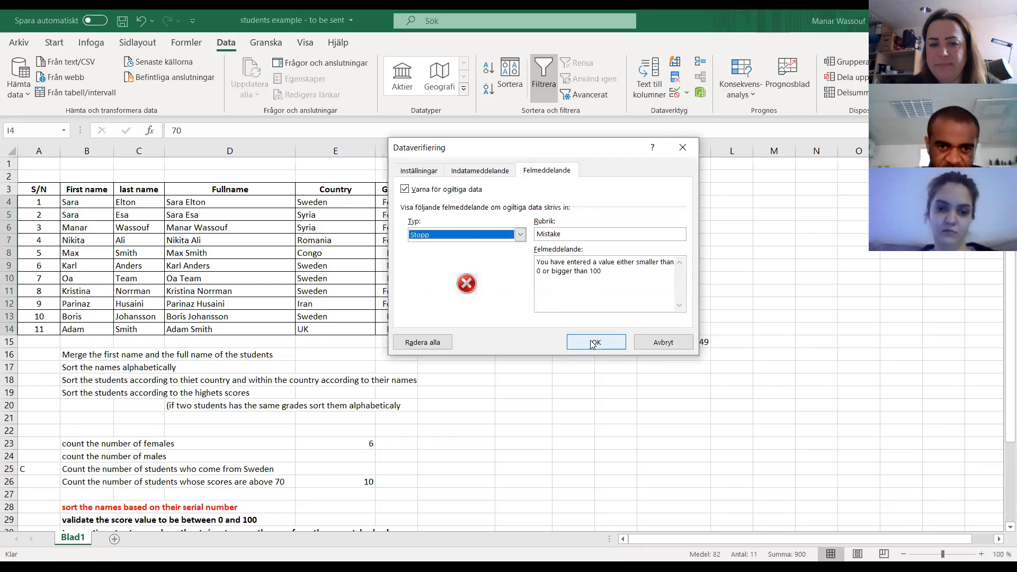
{"action": "left_click", "coordinate": [593, 344]}
{"action": "left_click", "coordinate": [573, 303]}
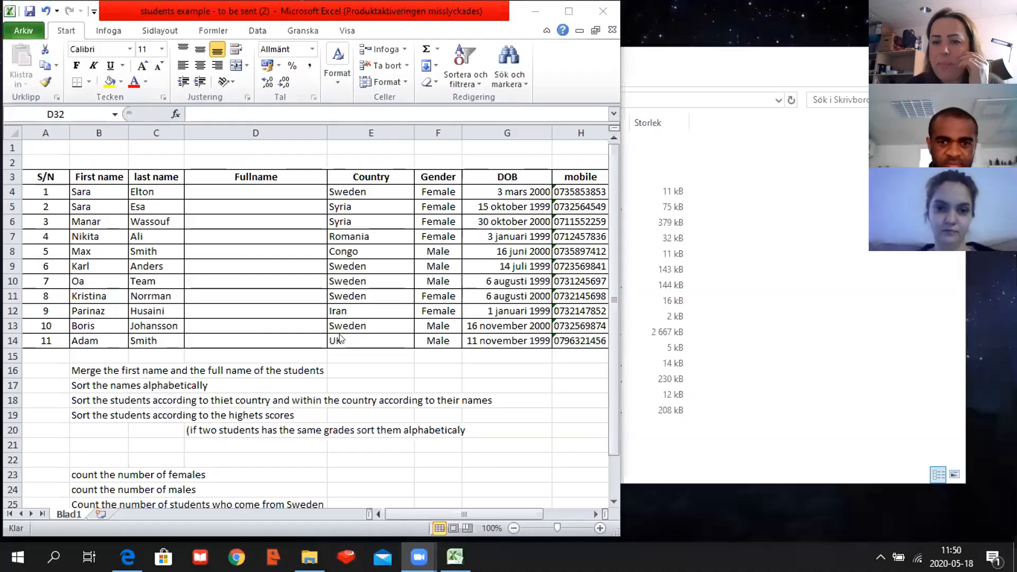
{"action": "left_click", "coordinate": [594, 514]}
{"action": "left_click", "coordinate": [594, 514]}
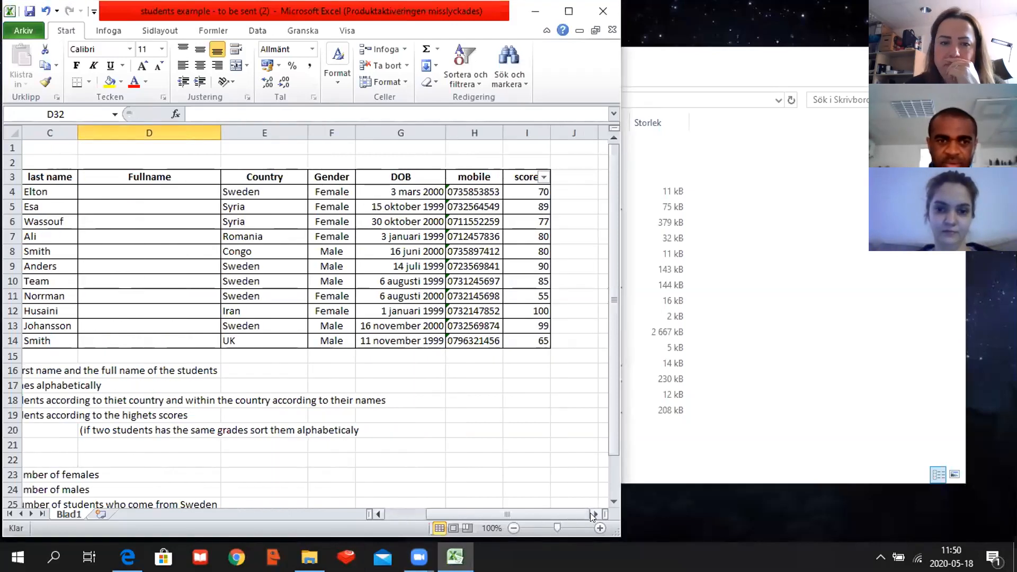
{"action": "left_click", "coordinate": [594, 514]}
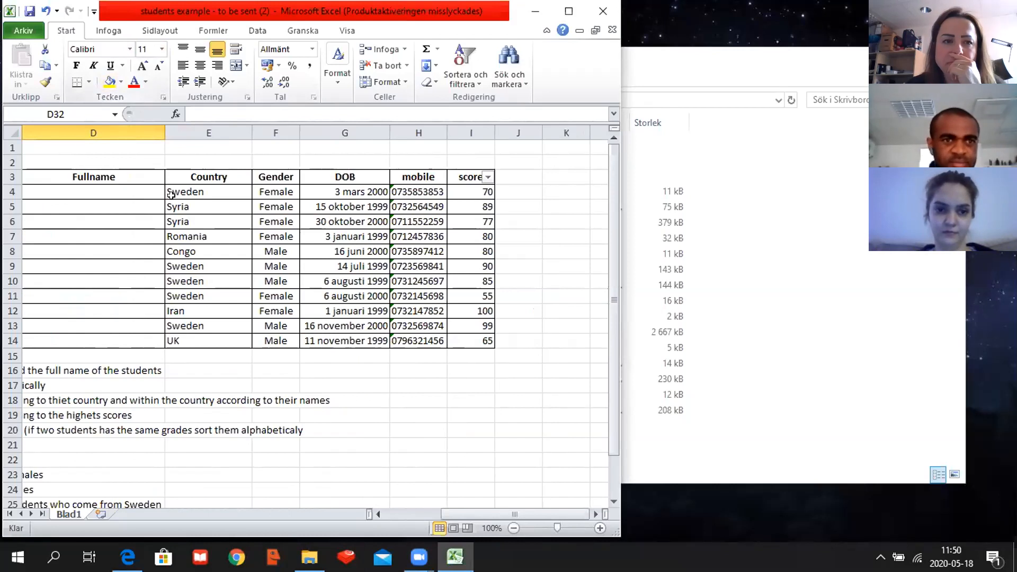
{"action": "left_click", "coordinate": [256, 31]}
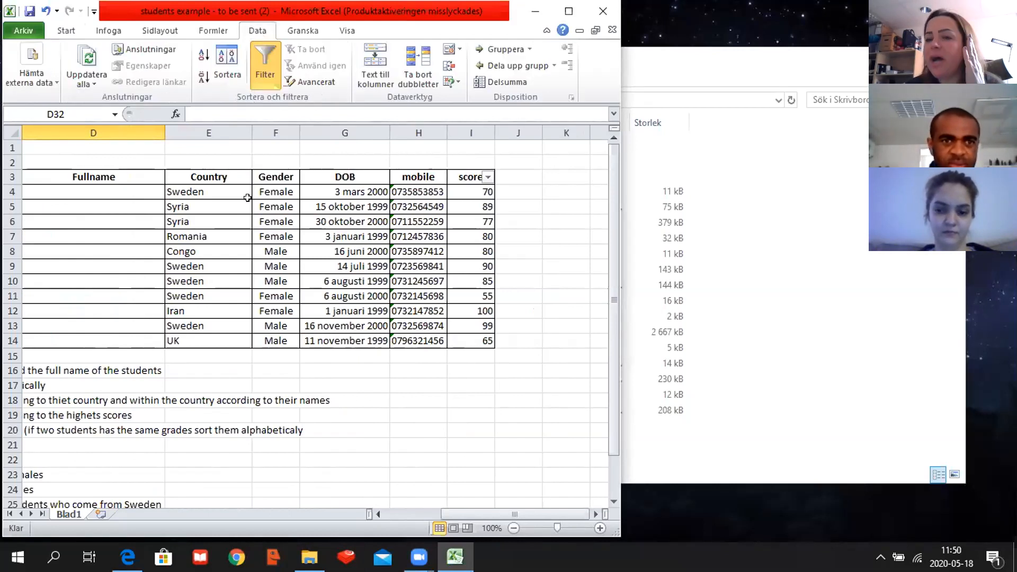
{"action": "left_click", "coordinate": [403, 414]}
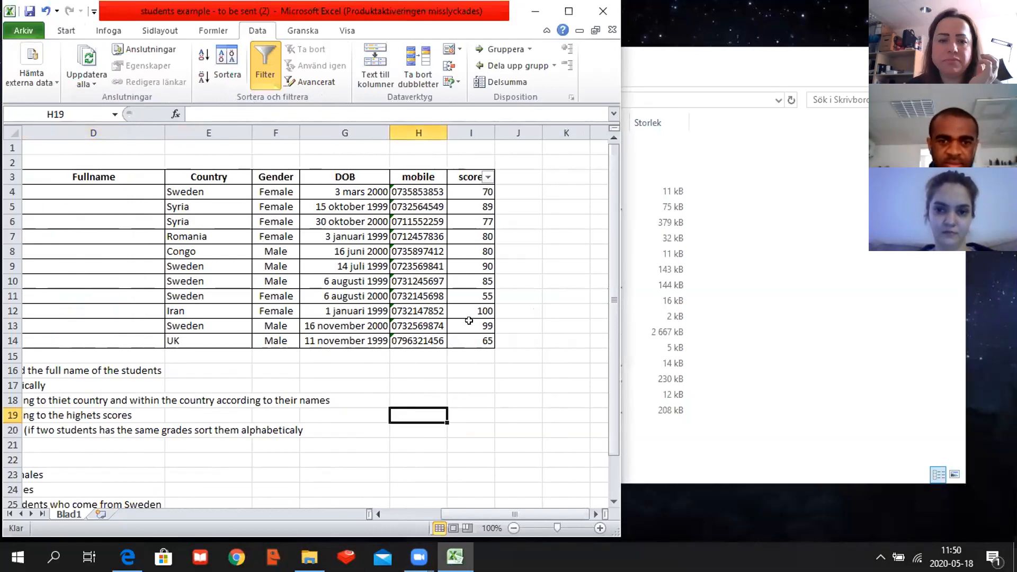
{"action": "left_click", "coordinate": [471, 342]}
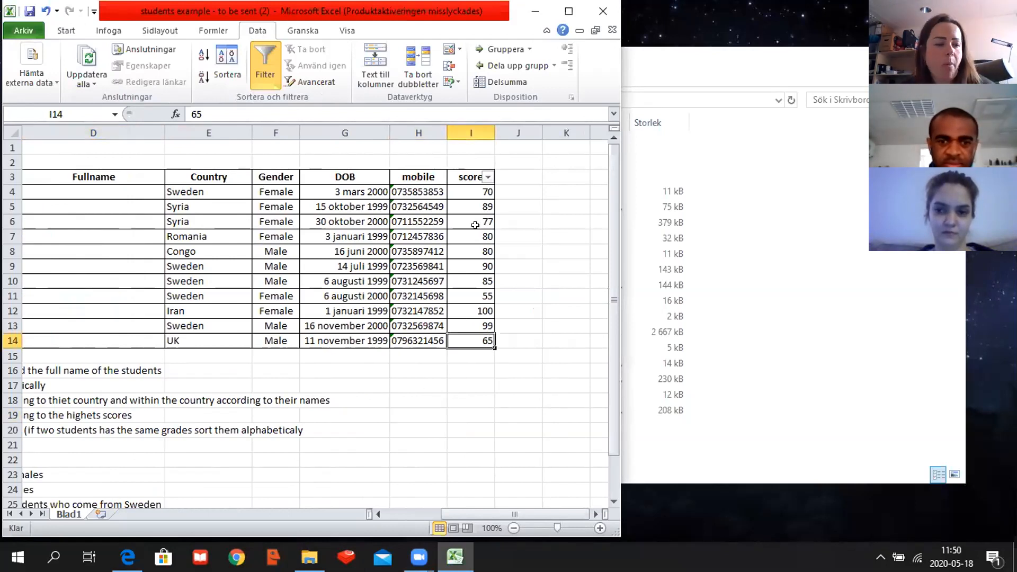
{"action": "left_click", "coordinate": [483, 191]}
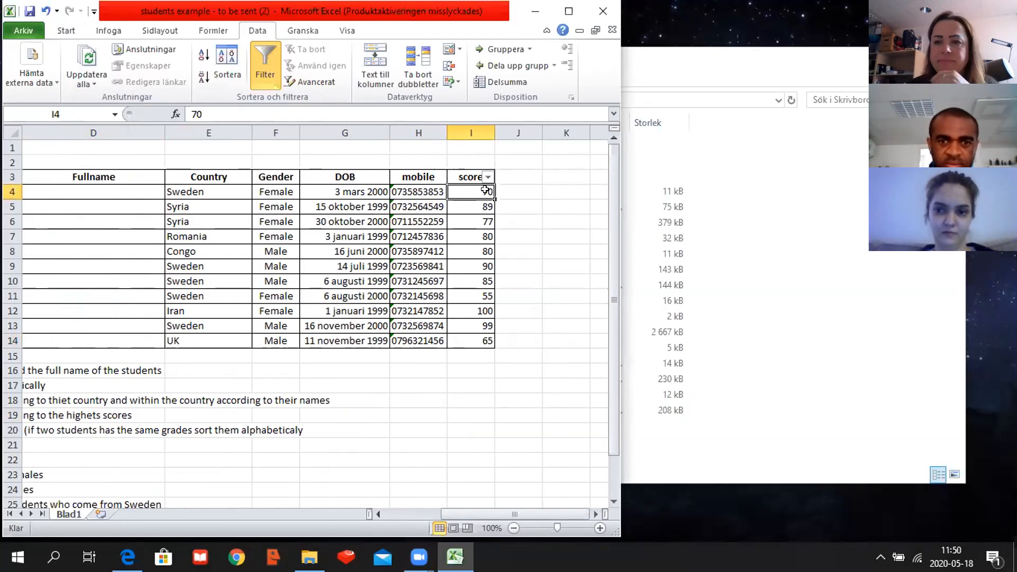
{"action": "left_click_drag", "start_coordinate": [483, 190], "coordinate": [484, 339]}
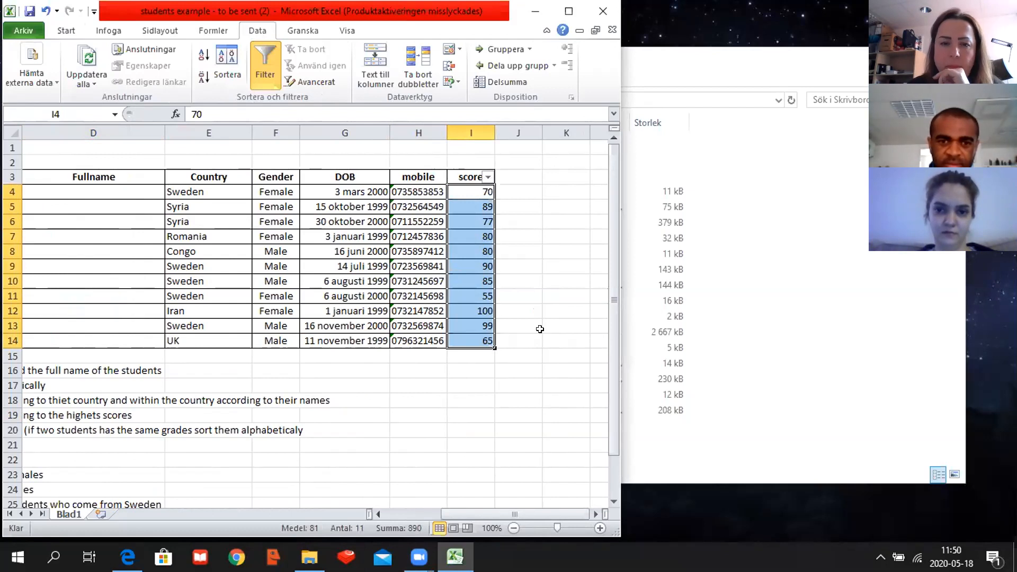
{"action": "left_click", "coordinate": [517, 360]}
{"action": "left_click_drag", "start_coordinate": [474, 187], "coordinate": [470, 340]}
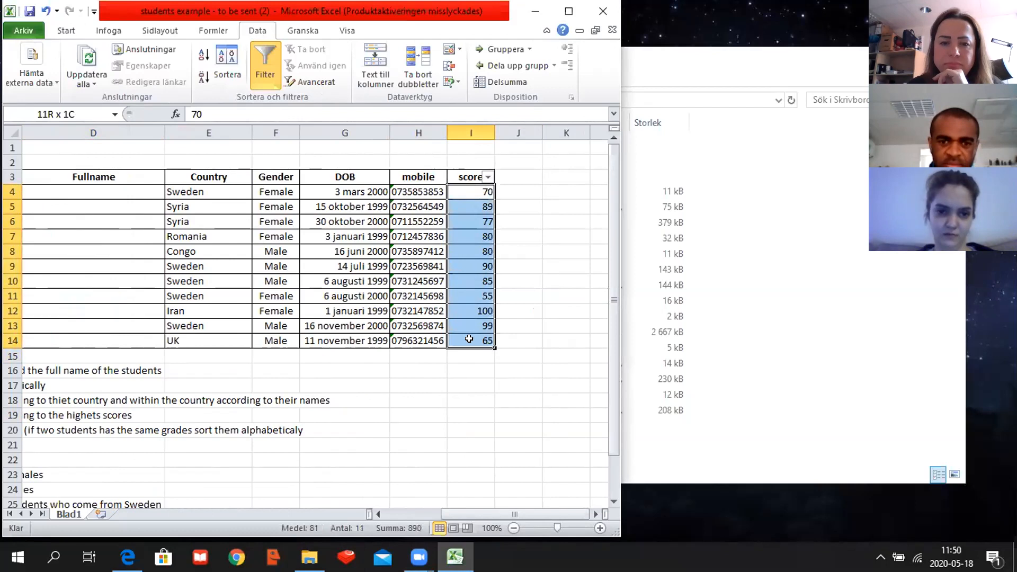
{"action": "left_click_drag", "start_coordinate": [481, 400], "coordinate": [482, 386]}
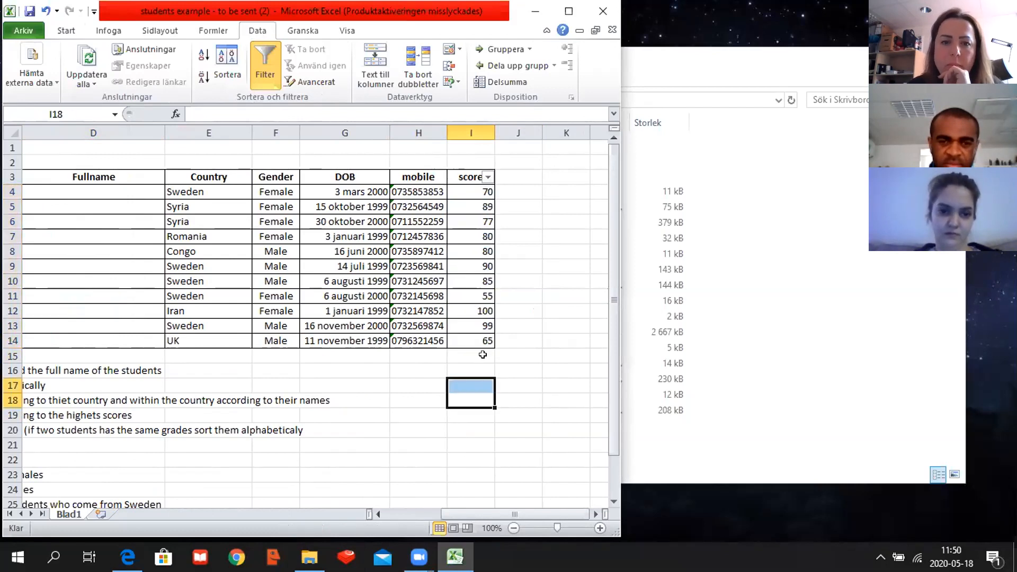
- Fill the score 65 from I14 upward through I4
{"action": "left_click", "coordinate": [483, 343]}
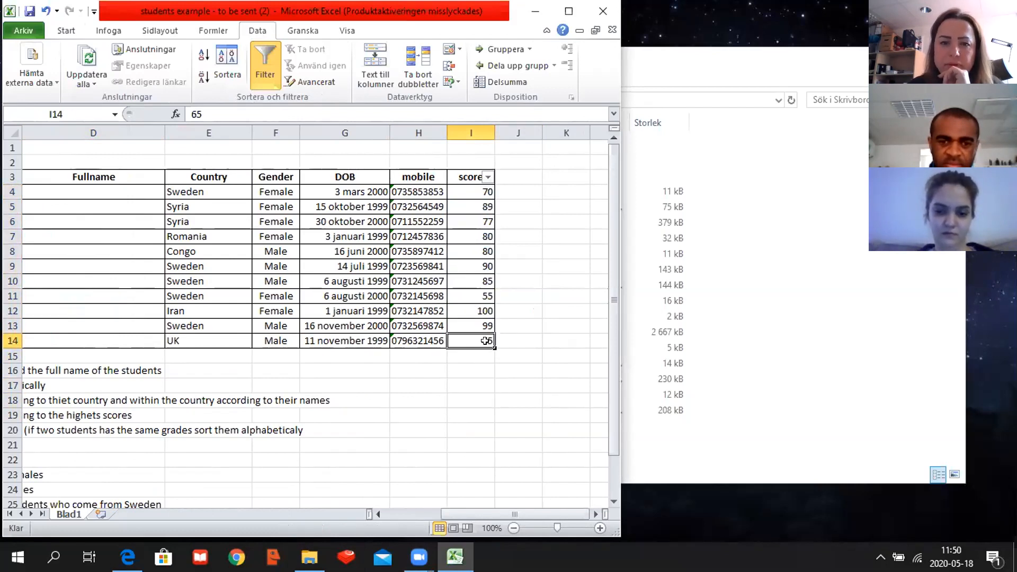
{"action": "left_click_drag", "start_coordinate": [492, 343], "coordinate": [485, 192]}
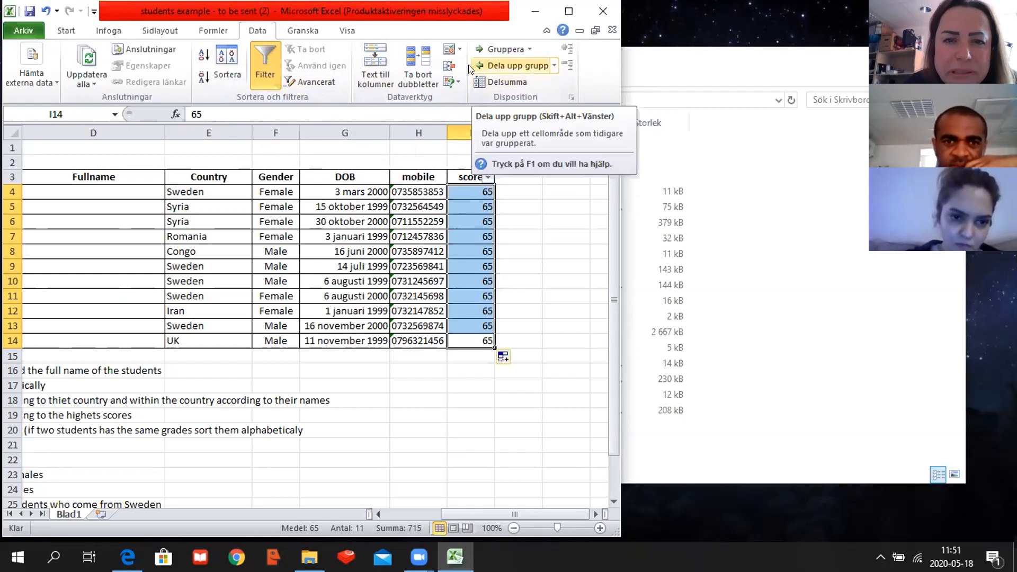
{"action": "scroll", "coordinate": [470, 69], "scroll_direction": "up", "scroll_amount": 2}
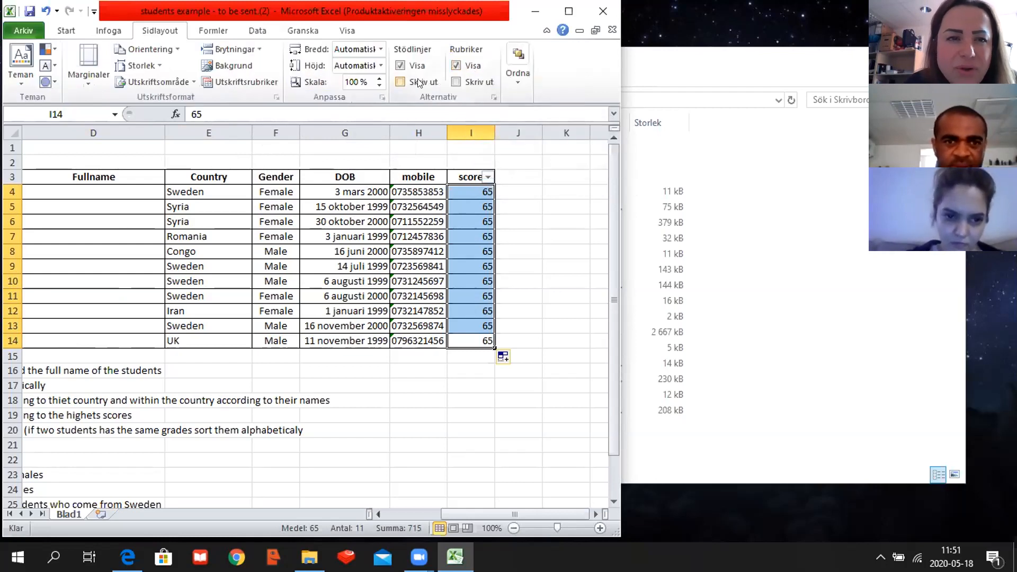
{"action": "scroll", "coordinate": [336, 87], "scroll_direction": "up", "scroll_amount": 2}
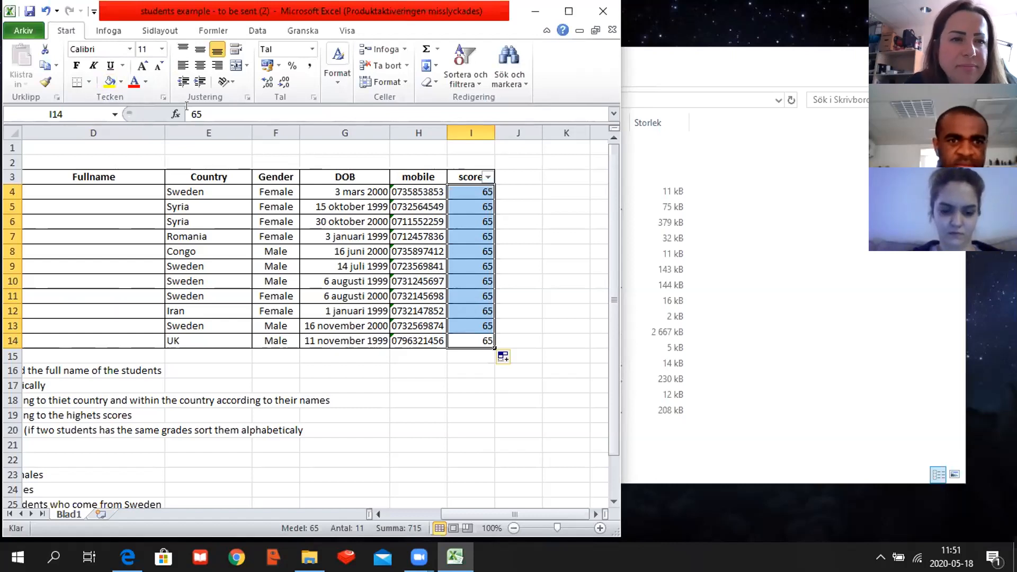
- Open data validation for scores I4:I14 and allow only whole numbers (Hela nummer)
{"action": "left_click", "coordinate": [267, 29]}
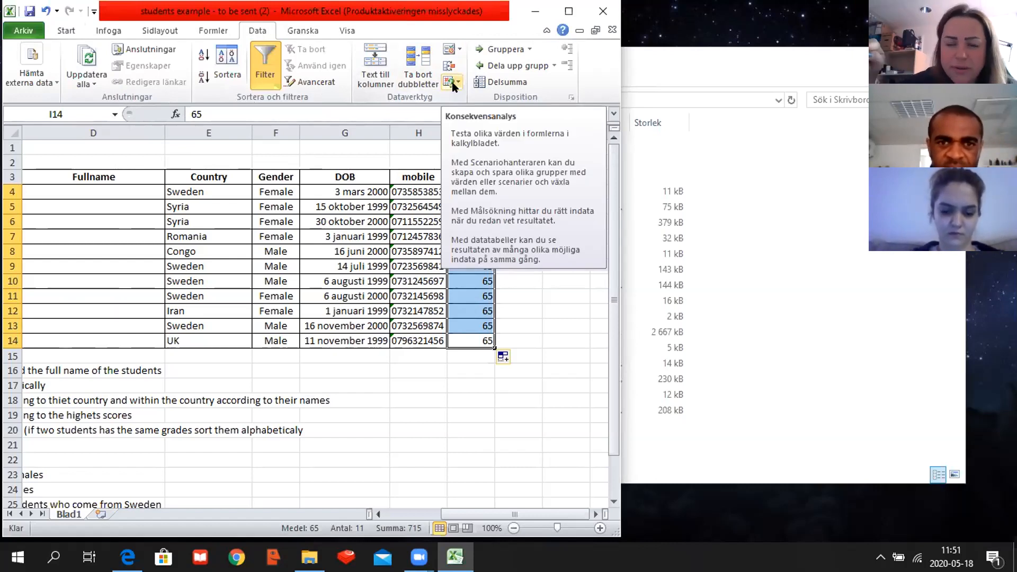
{"action": "left_click", "coordinate": [457, 51]}
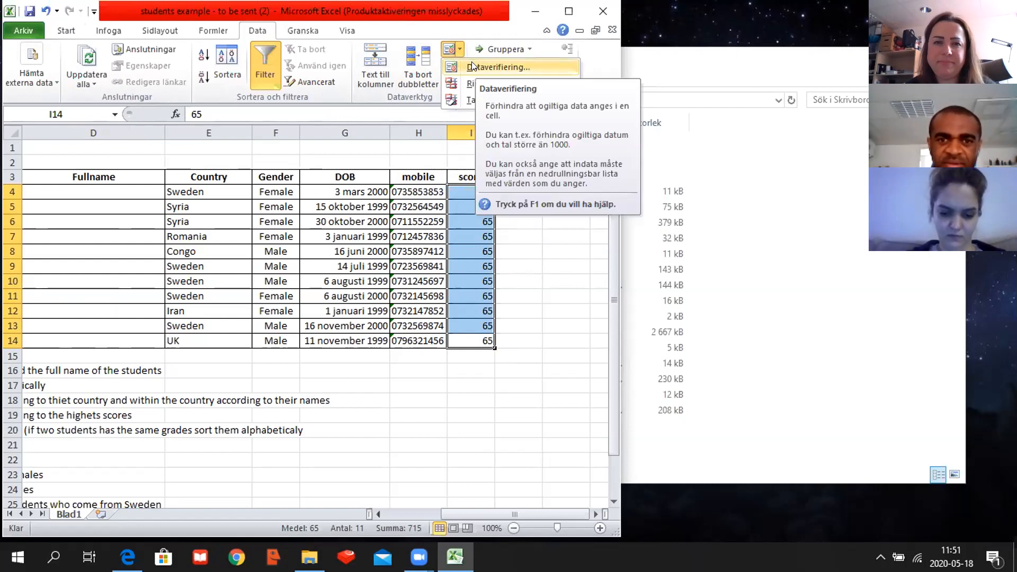
{"action": "left_click", "coordinate": [473, 67]}
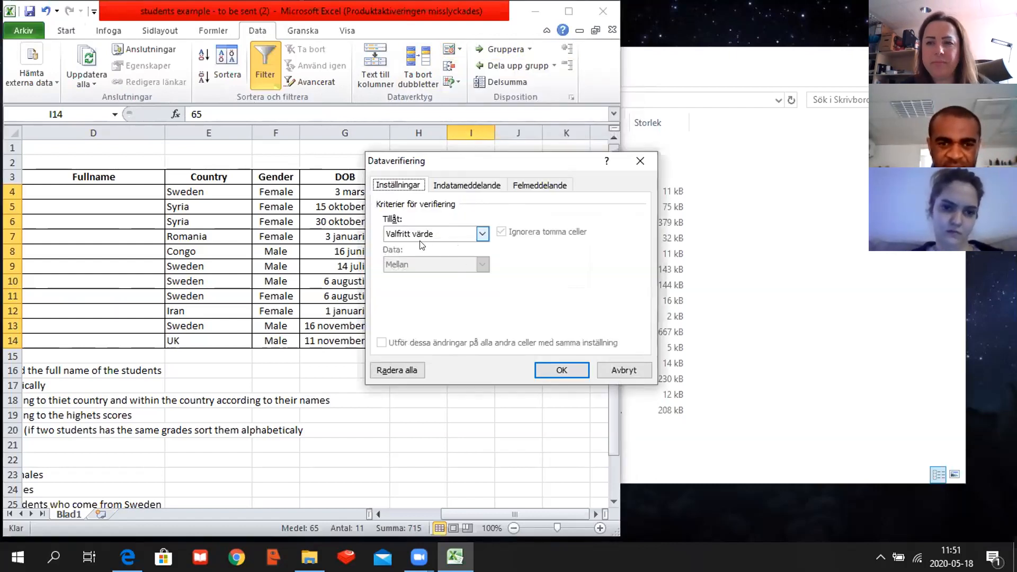
{"action": "left_click", "coordinate": [482, 234]}
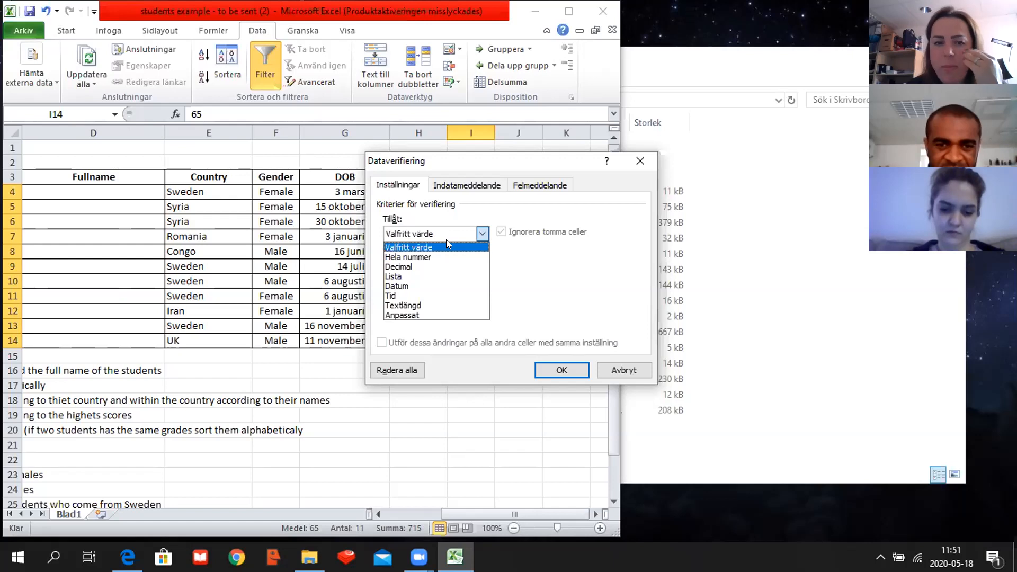
{"action": "left_click", "coordinate": [446, 255]}
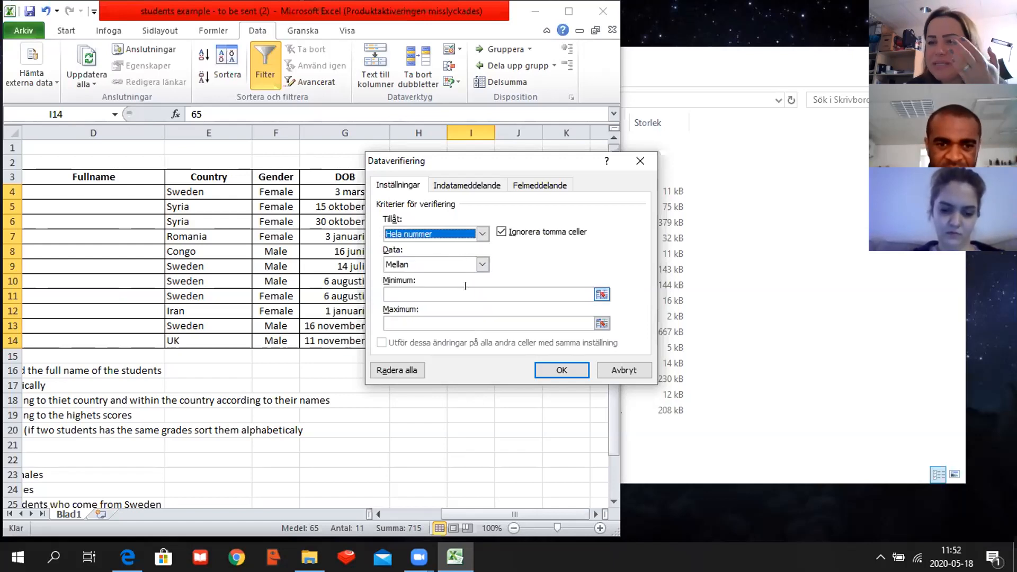
- Set the validation minimum to 0 and maximum to 100, and apply the rule to the scores
{"action": "left_click", "coordinate": [540, 291]}
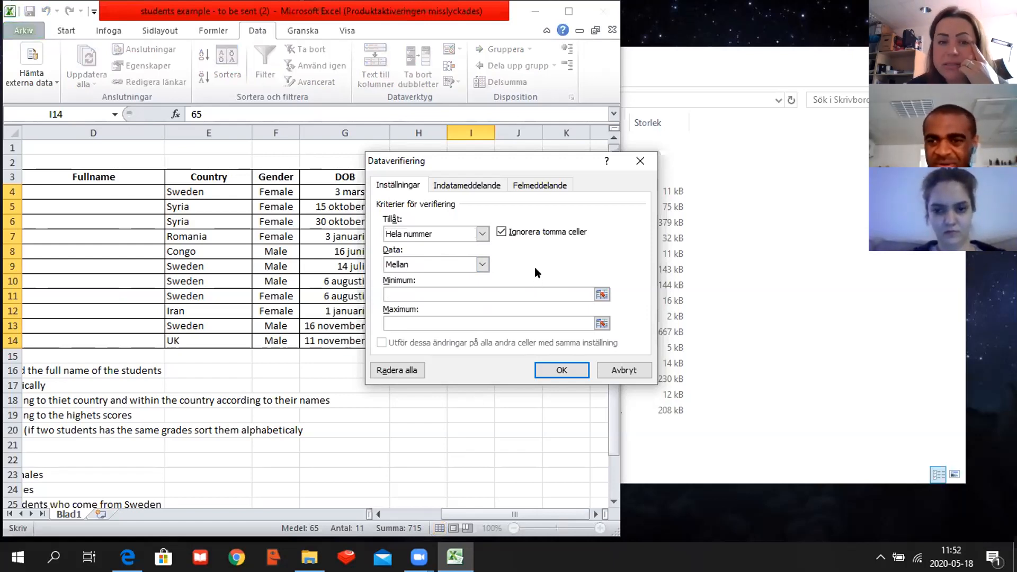
{"action": "type", "text": "20"}
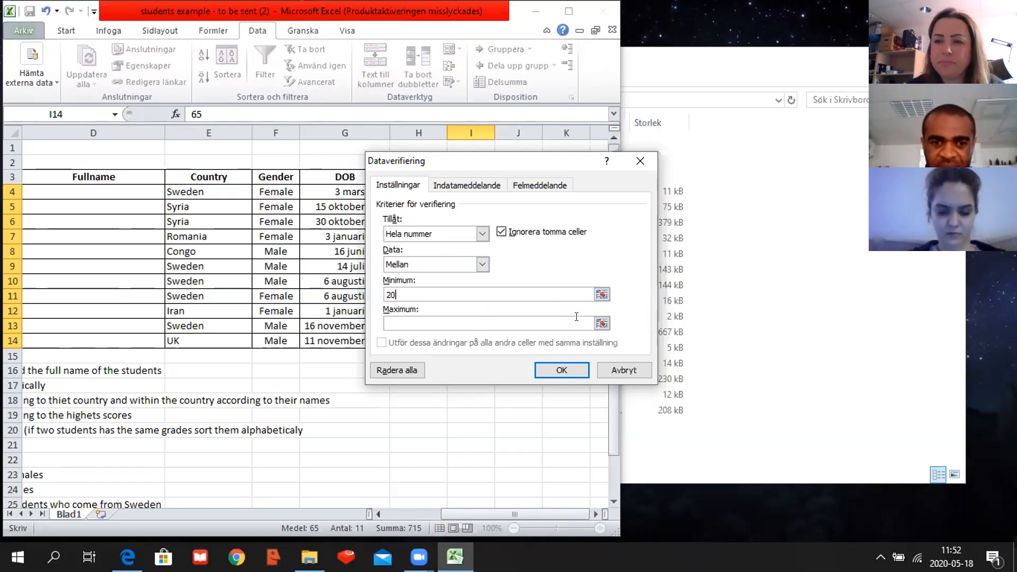
{"action": "left_click", "coordinate": [552, 292]}
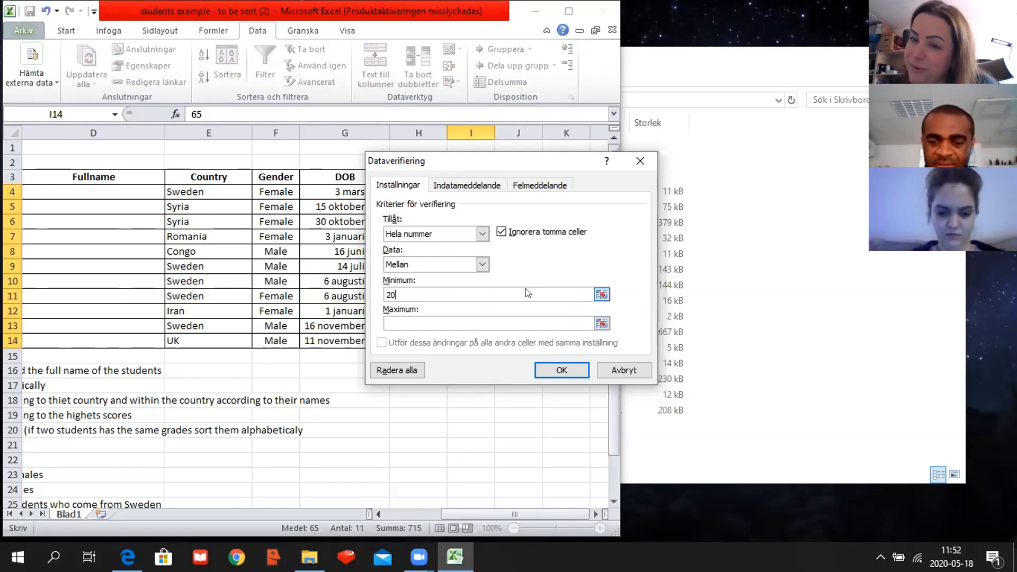
{"action": "type", "text": "0"}
{"action": "key", "text": "Tab"}
{"action": "type", "text": "100"}
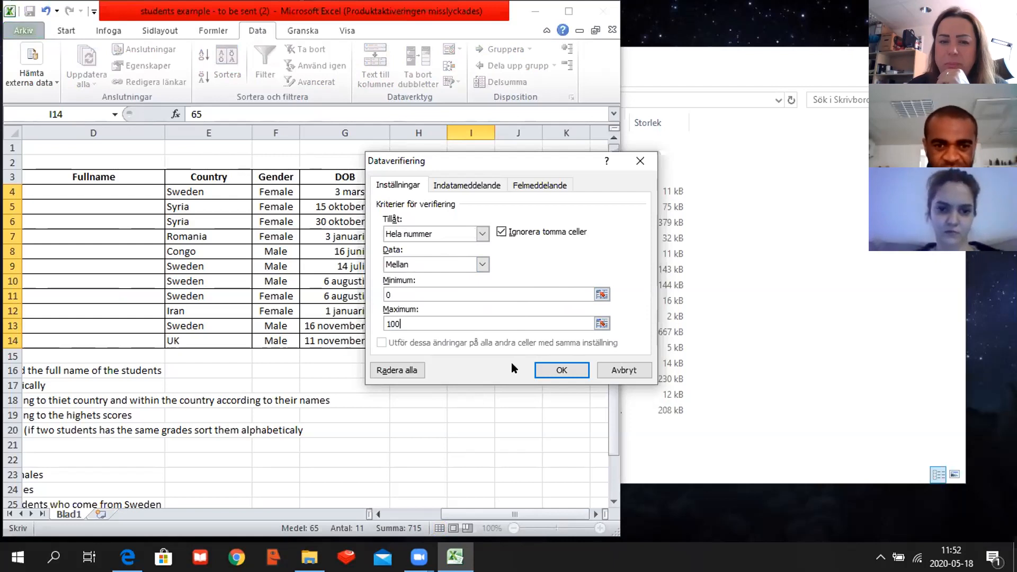
{"action": "left_click", "coordinate": [551, 368]}
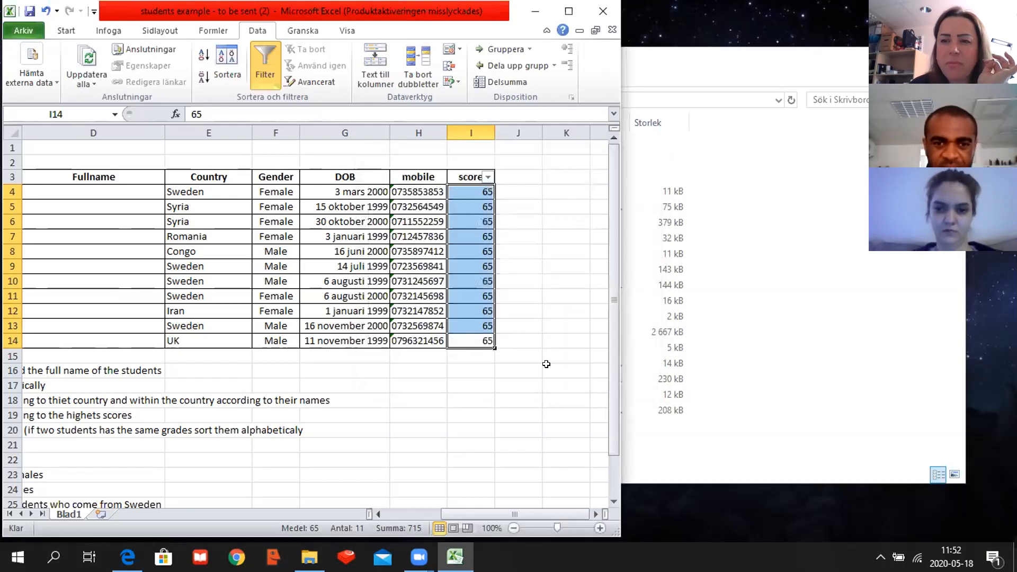
- Reopen the data validation for I4:I14 and choose Stoppa as the error alert type
{"action": "left_click", "coordinate": [459, 50]}
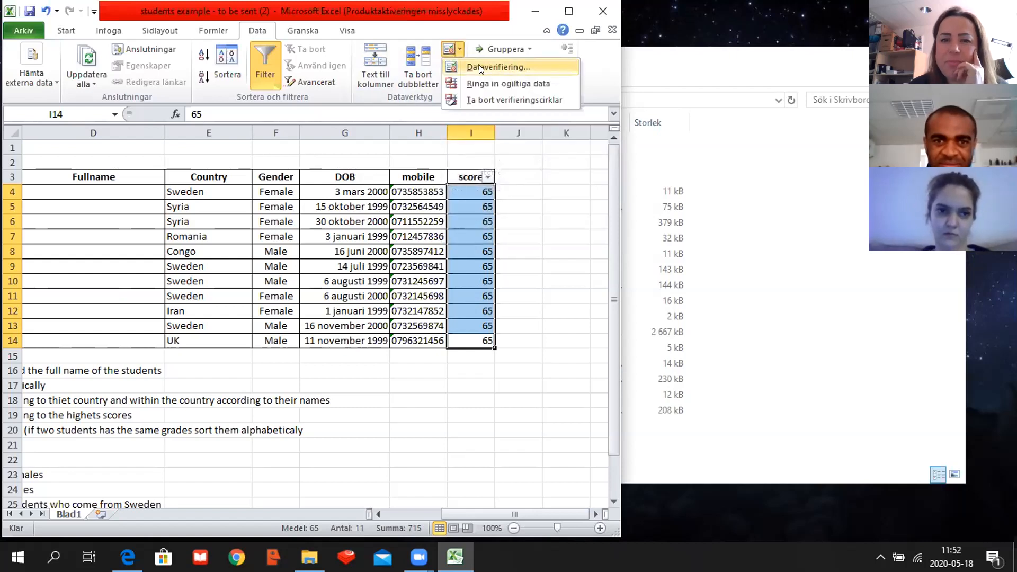
{"action": "left_click", "coordinate": [477, 67]}
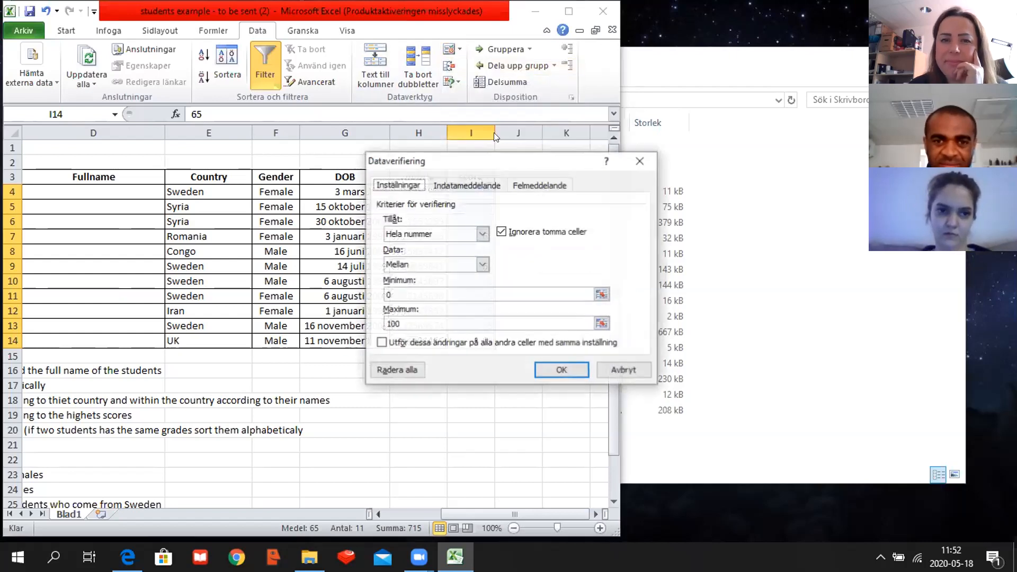
{"action": "left_click", "coordinate": [468, 186]}
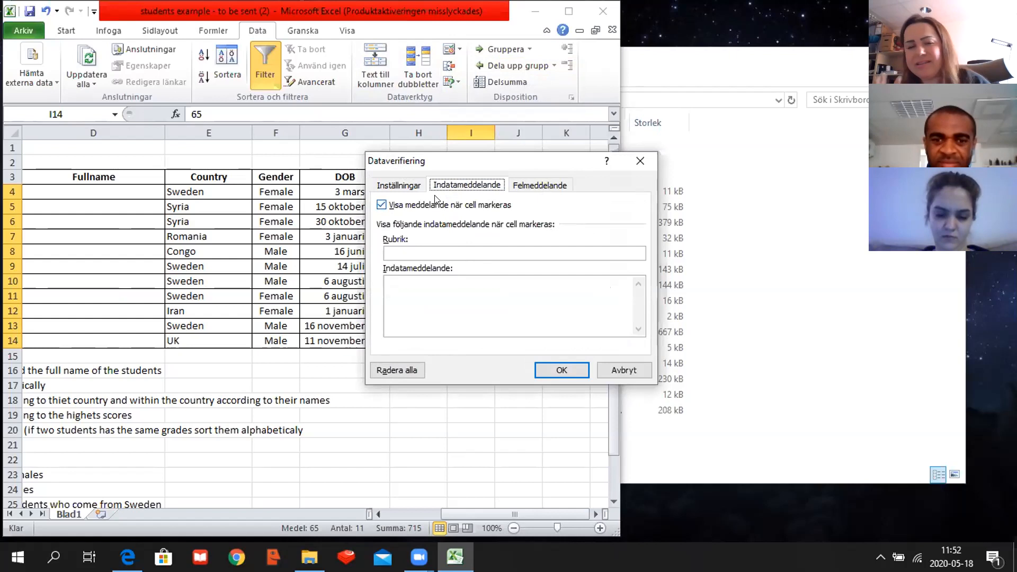
{"action": "left_click", "coordinate": [528, 185]}
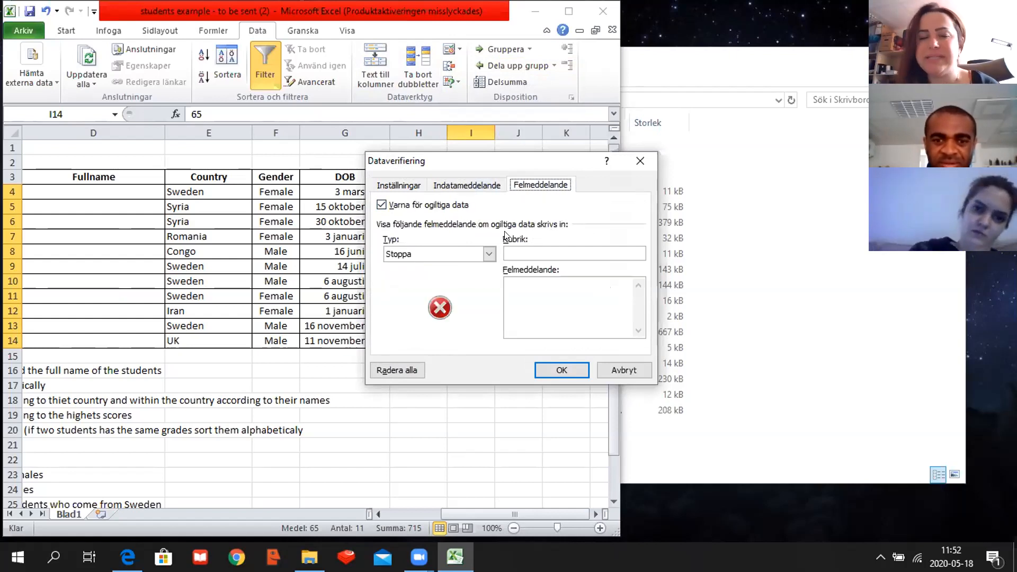
{"action": "left_click", "coordinate": [487, 254]}
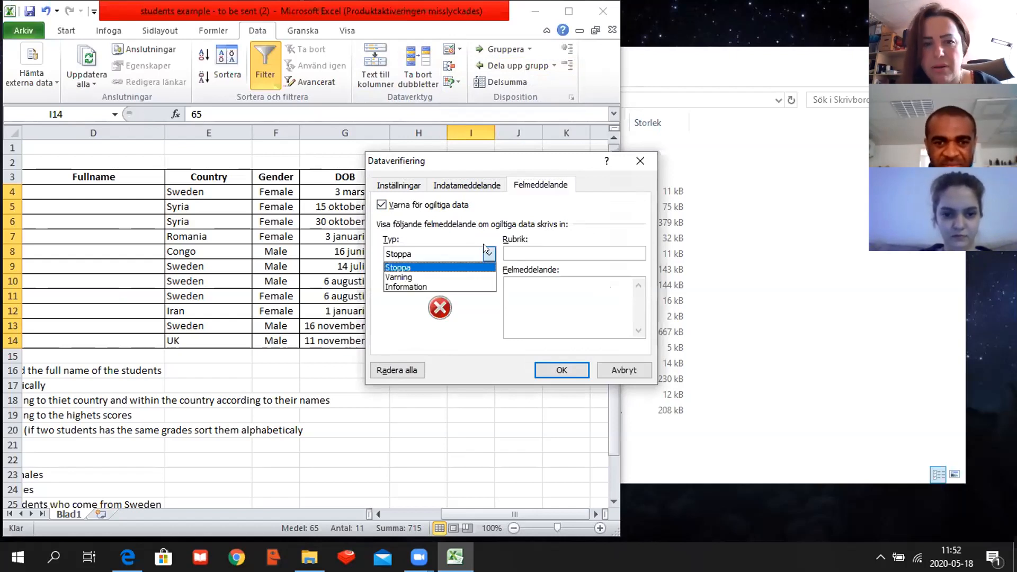
{"action": "left_click", "coordinate": [459, 263]}
- Keep Stoppa as the alert type and set the error alert title to "mistake"
{"action": "left_click", "coordinate": [519, 287]}
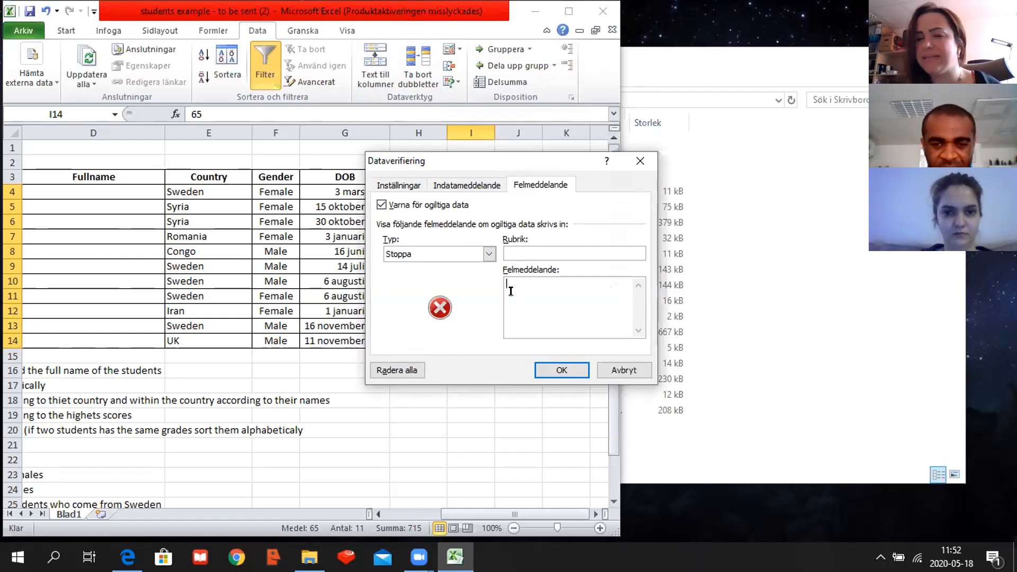
{"action": "left_click", "coordinate": [550, 253]}
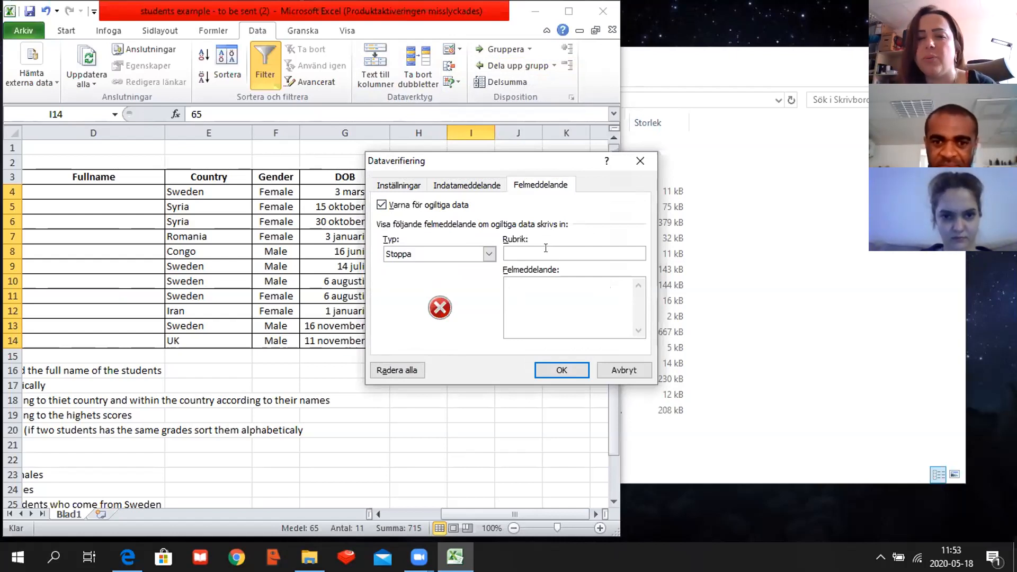
{"action": "type", "text": "mistake"}
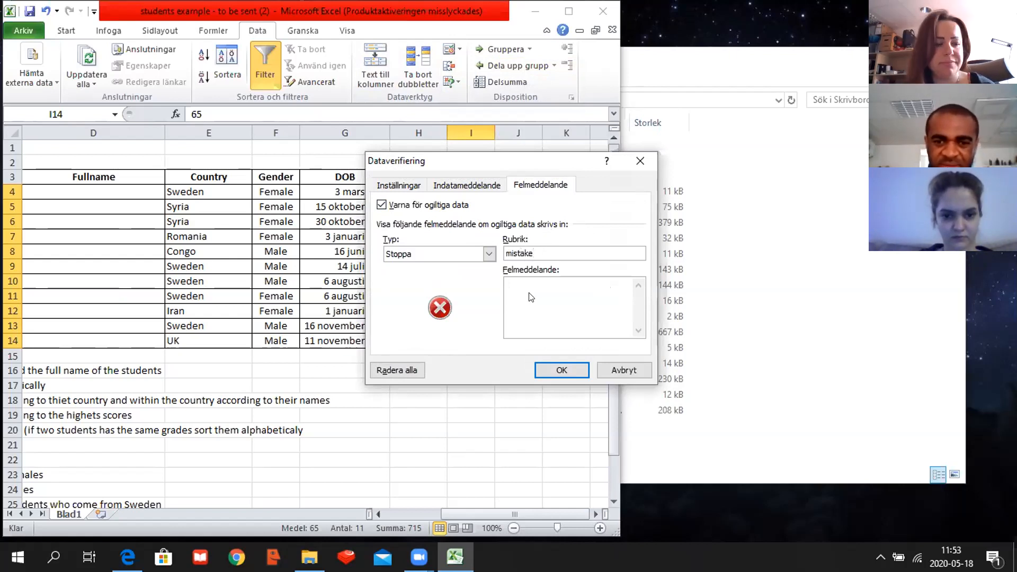
- Set the error message to "the value should not be less than 0 or more than 100" and apply the validation
{"action": "left_click", "coordinate": [529, 292]}
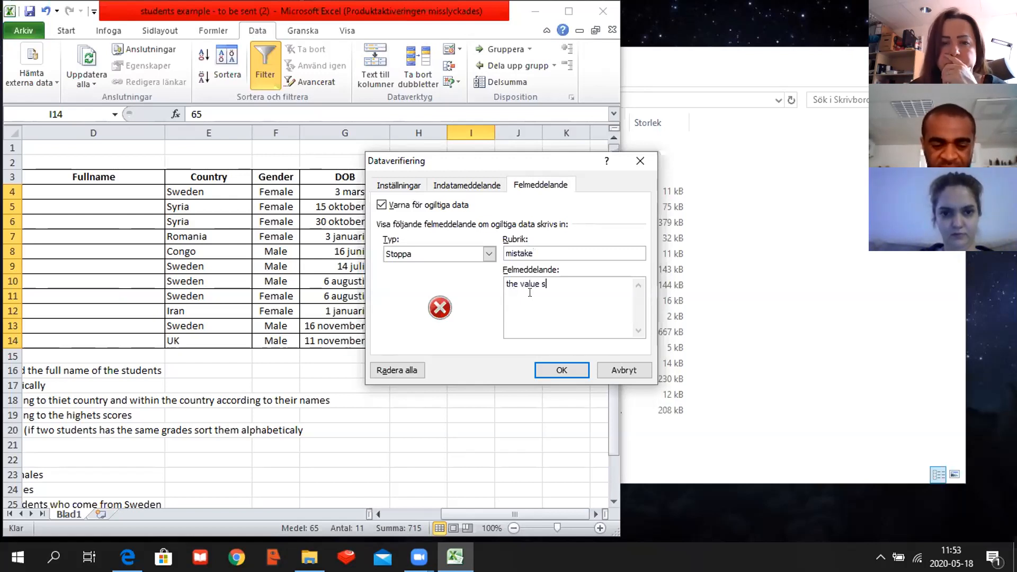
{"action": "type", "text": "should "}
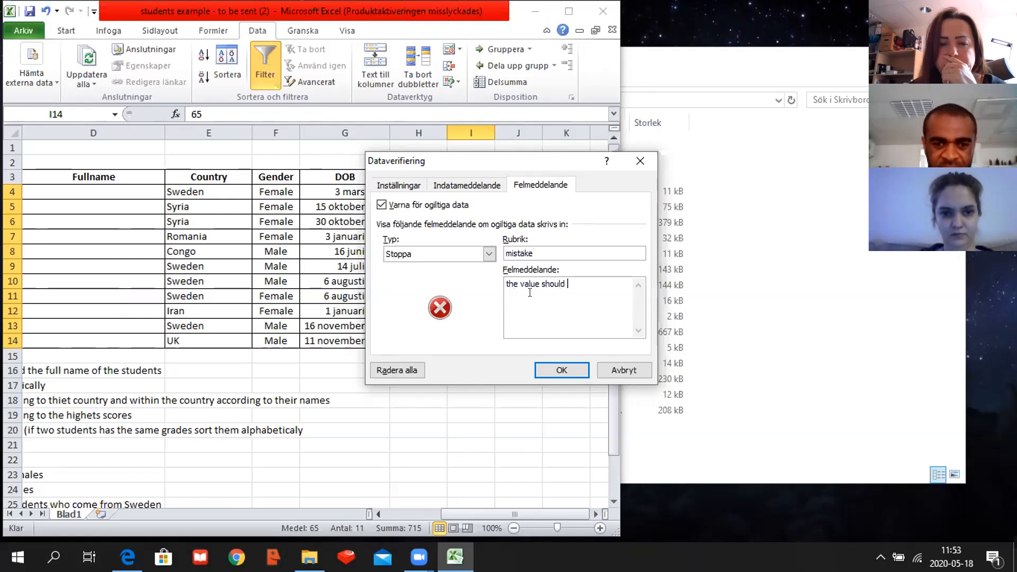
{"action": "type", "text": "not be "}
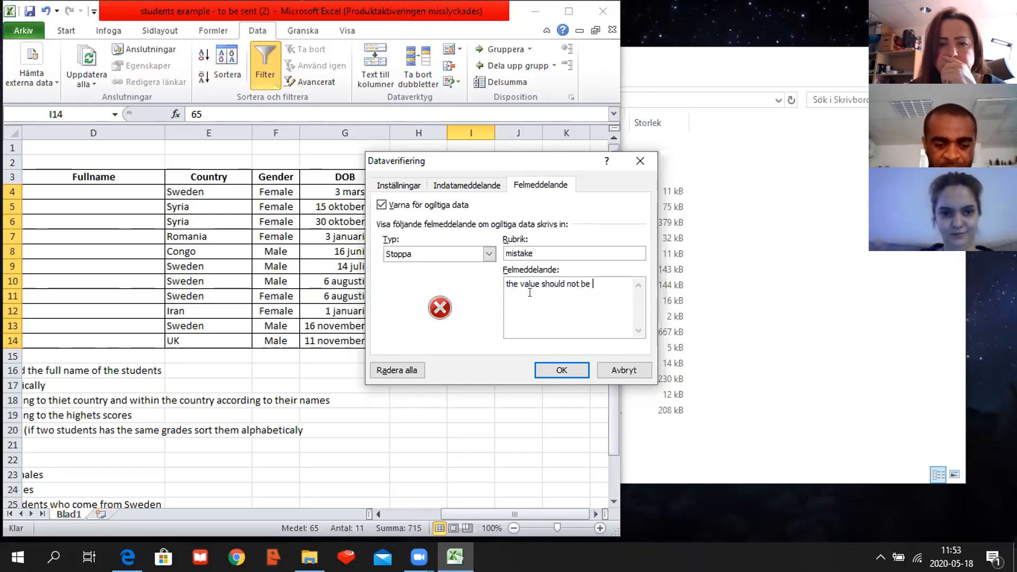
{"action": "type", "text": "less "}
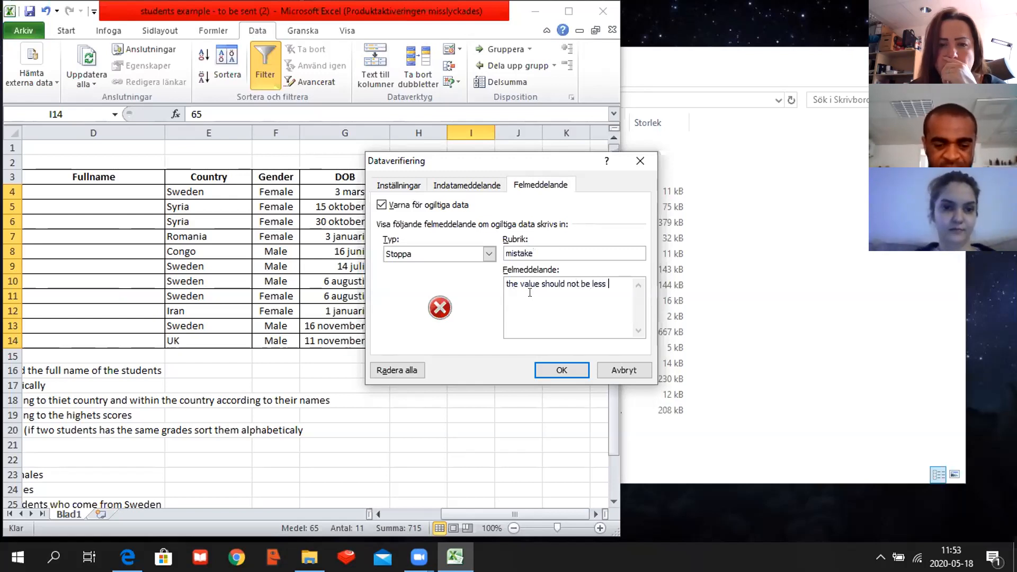
{"action": "type", "text": "than 0"}
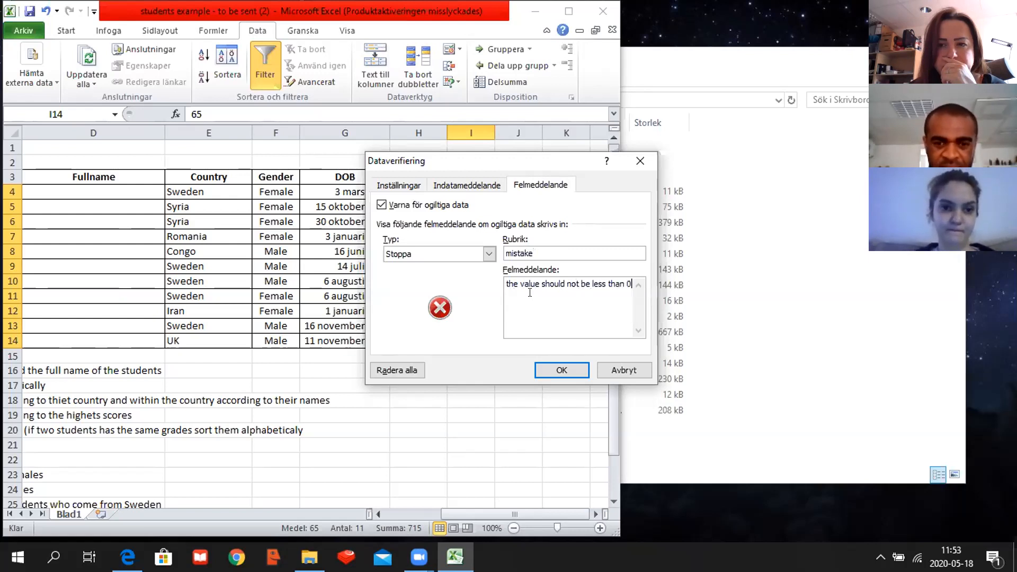
{"action": "type", "text": " or mor"}
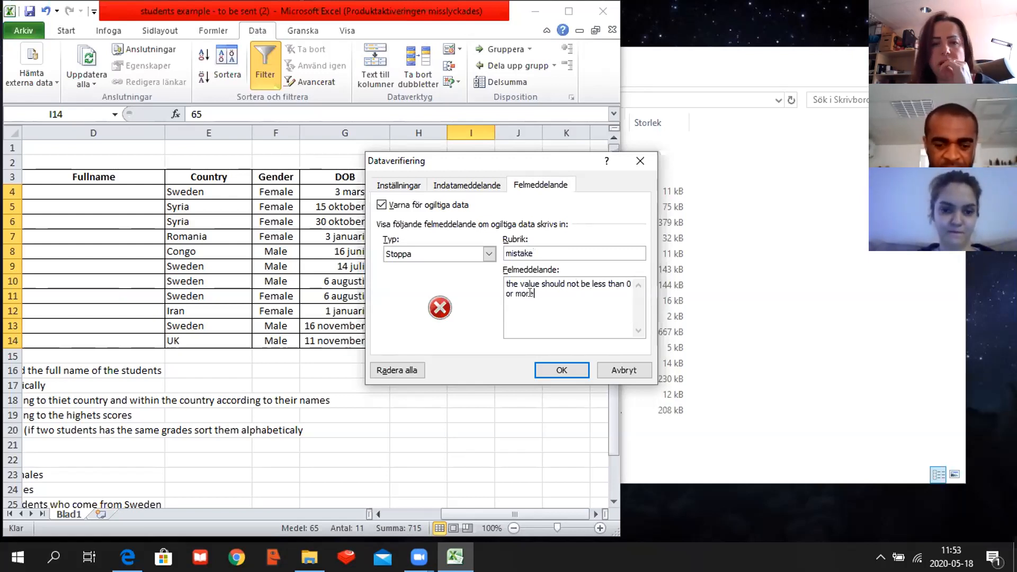
{"action": "type", "text": "e than 100"}
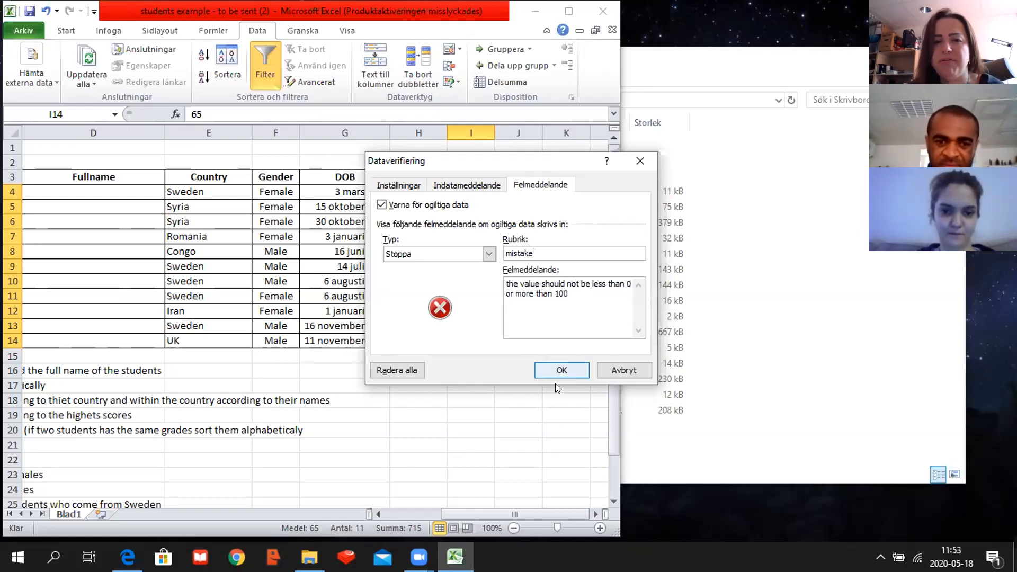
{"action": "left_click", "coordinate": [562, 365]}
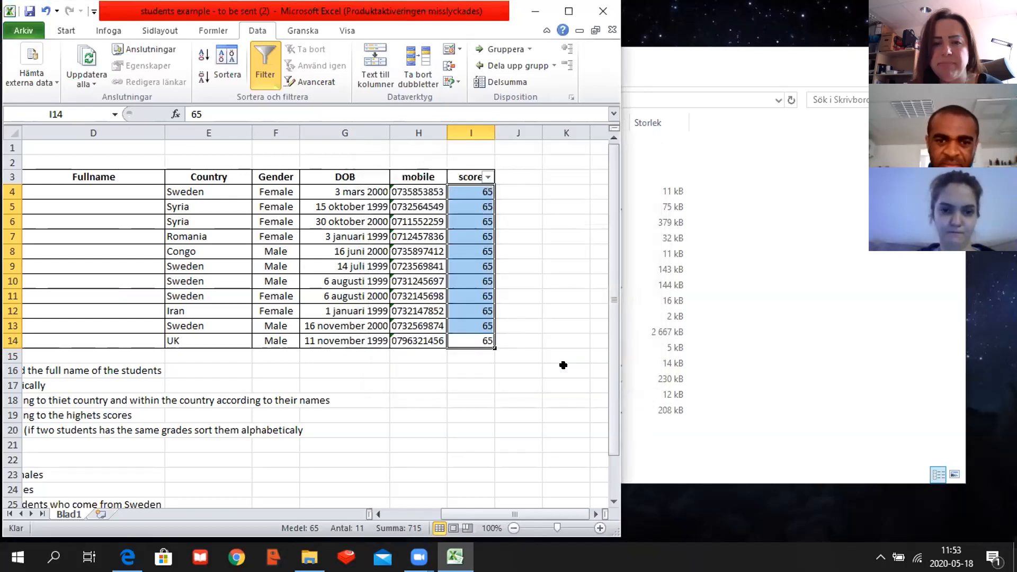
- Change the score in I13 to 80
{"action": "left_click", "coordinate": [484, 327]}
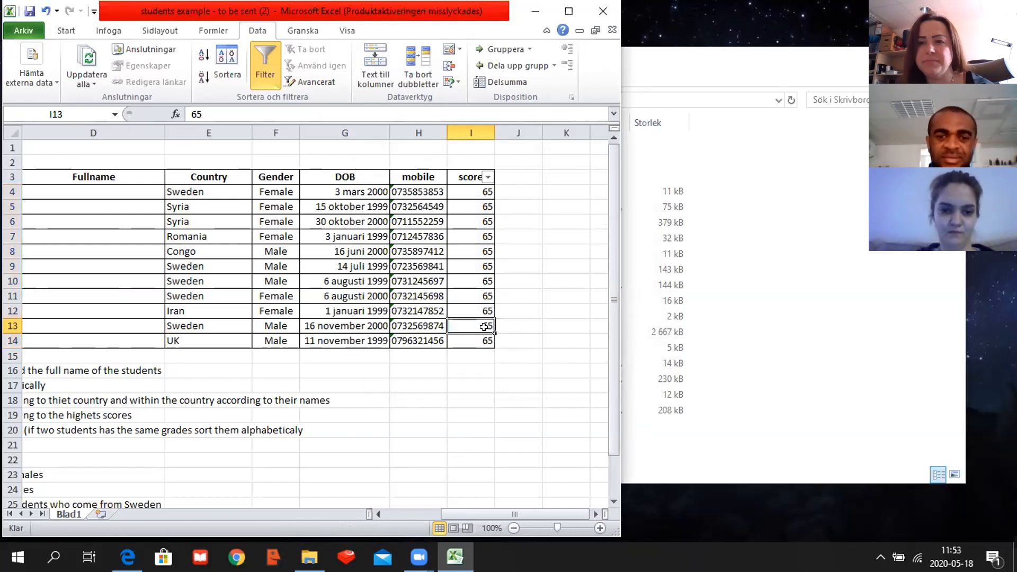
{"action": "double_click", "coordinate": [483, 327]}
{"action": "key", "text": "BackSpace"}
{"action": "key", "text": "BackSpace"}
{"action": "type", "text": "80"}
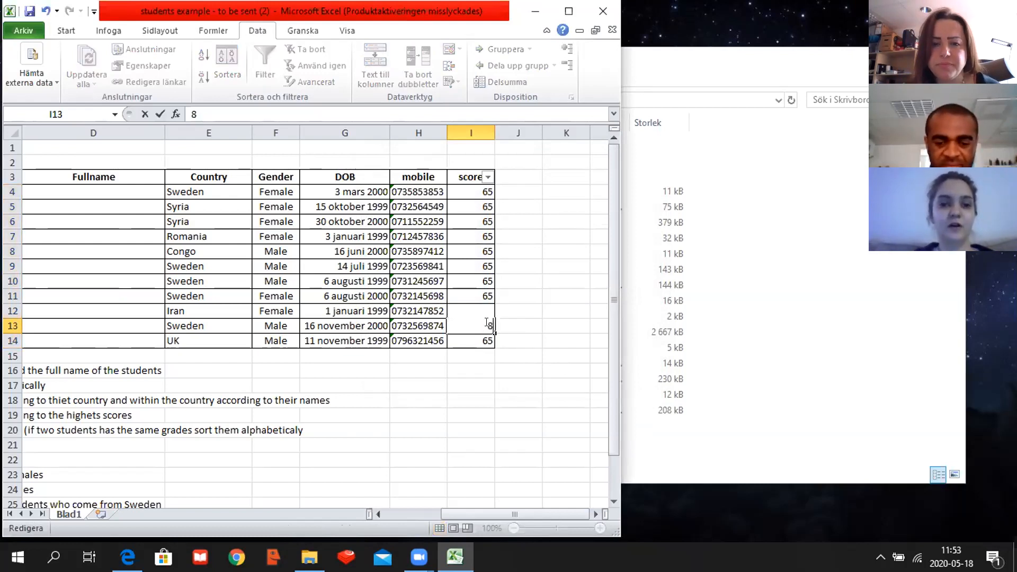
{"action": "double_click", "coordinate": [475, 321]}
{"action": "double_click", "coordinate": [475, 321]}
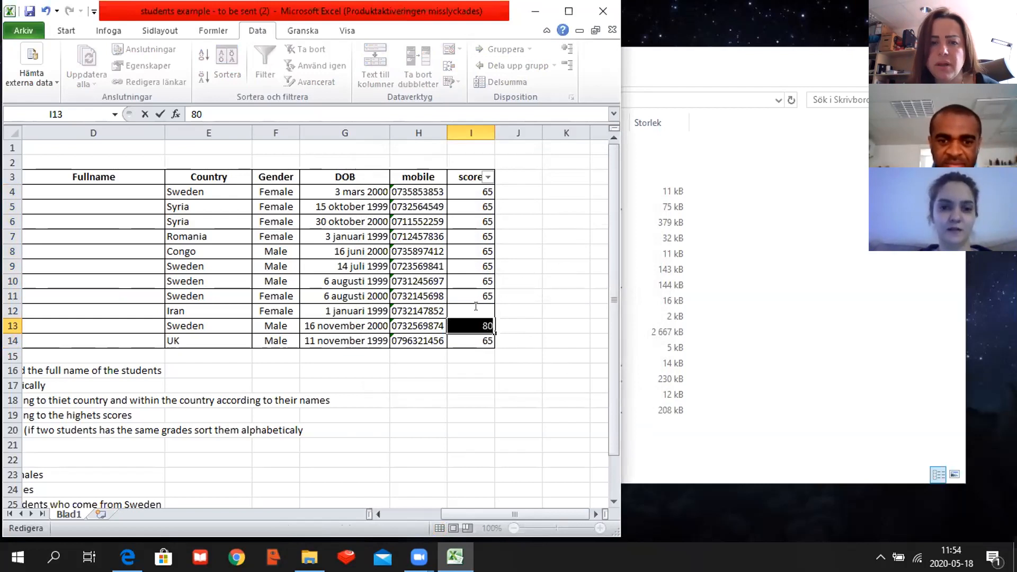
{"action": "left_click", "coordinate": [475, 321]}
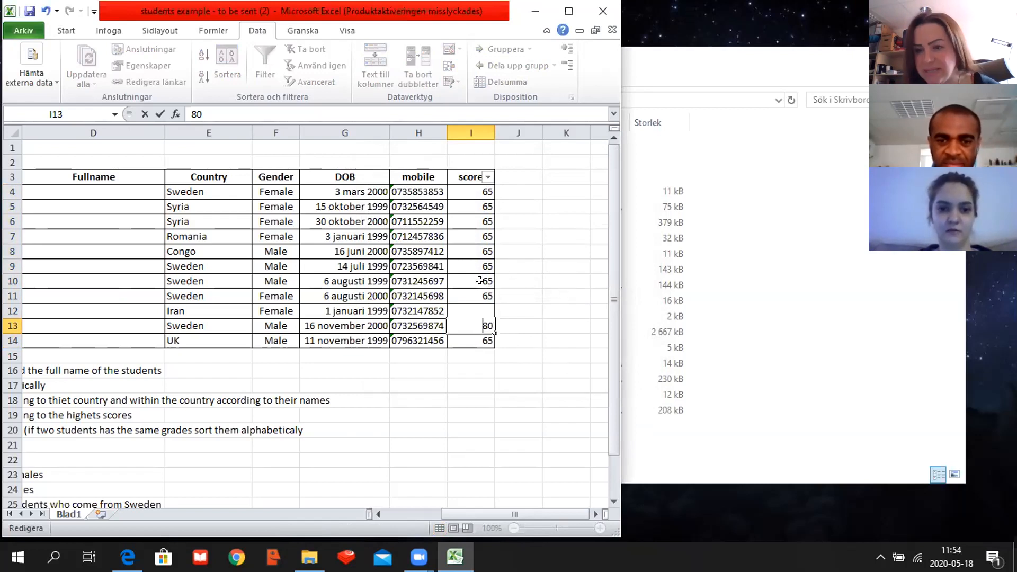
- Change the score in I10 to 80
{"action": "left_click", "coordinate": [483, 282]}
{"action": "double_click", "coordinate": [487, 280]}
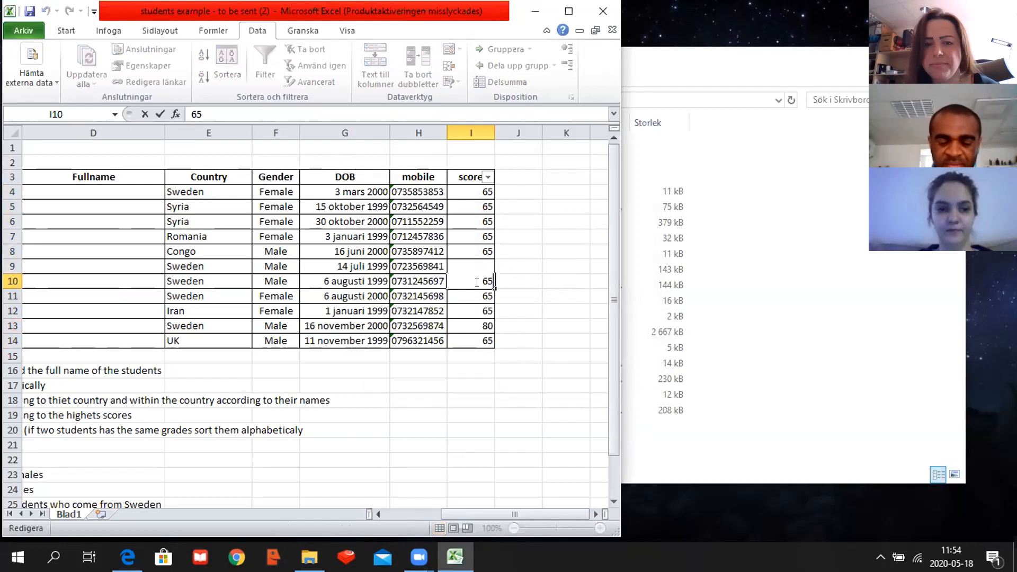
{"action": "key", "text": "BackSpace"}
{"action": "key", "text": "BackSpace"}
{"action": "type", "text": "80"}
- Test the validation by entering a score of 105 in I8, and choose to try again at the alert
{"action": "left_click", "coordinate": [481, 250]}
{"action": "double_click", "coordinate": [482, 250]}
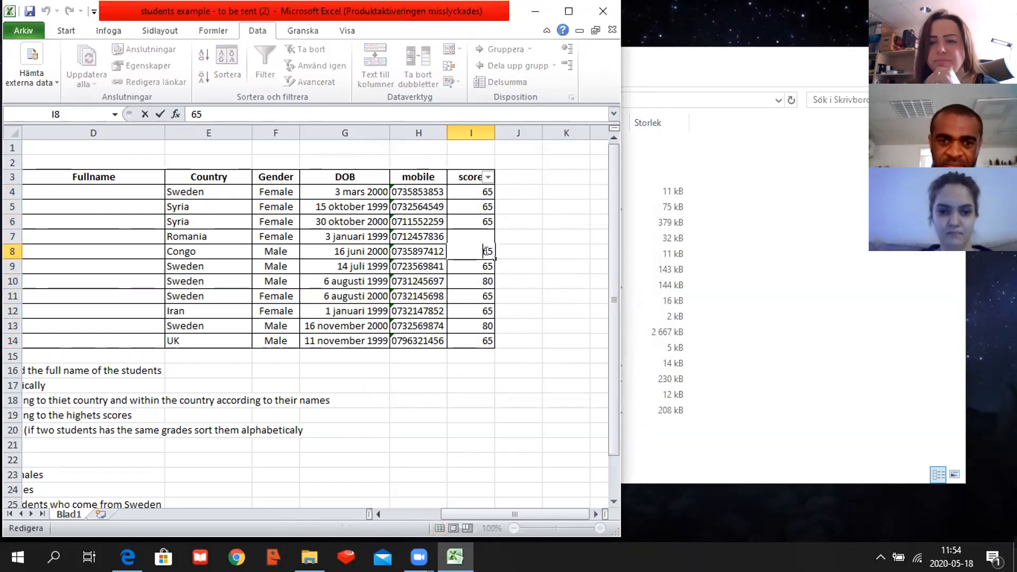
{"action": "key", "text": "BackSpace"}
{"action": "key", "text": "BackSpace"}
{"action": "type", "text": "105"}
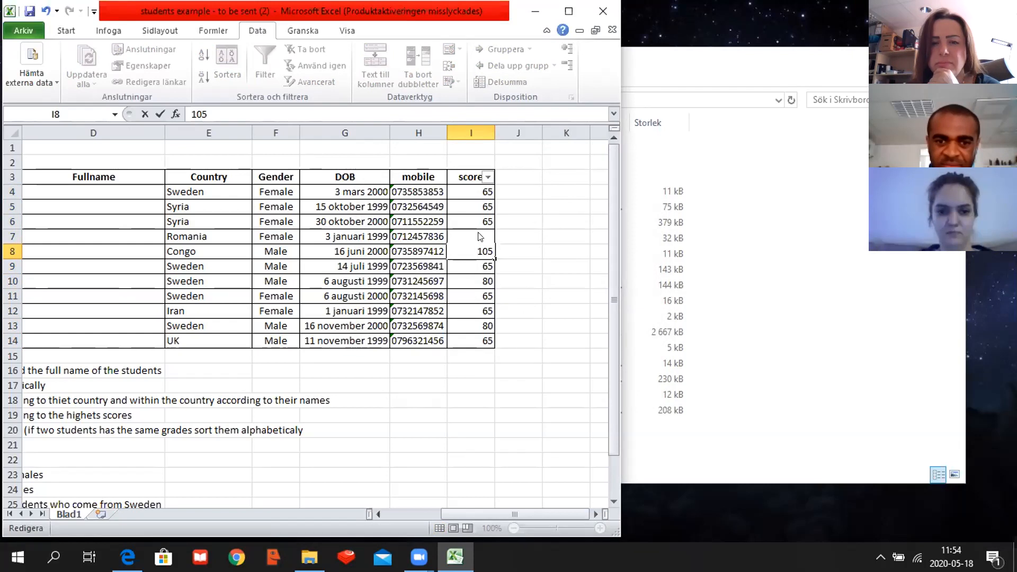
{"action": "left_click_drag", "start_coordinate": [488, 251], "coordinate": [474, 227]}
{"action": "key", "text": "Return"}
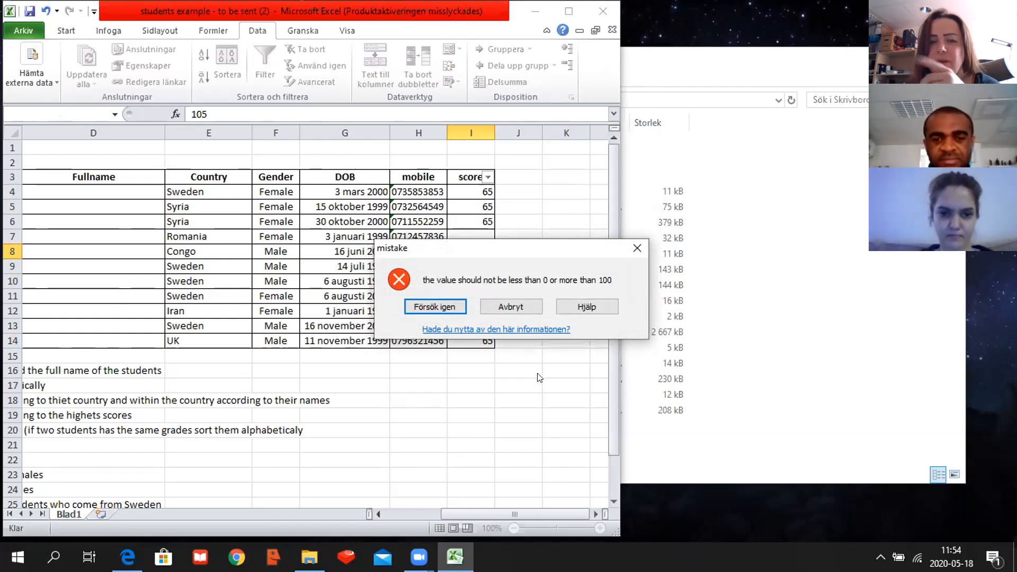
{"action": "left_click", "coordinate": [455, 306]}
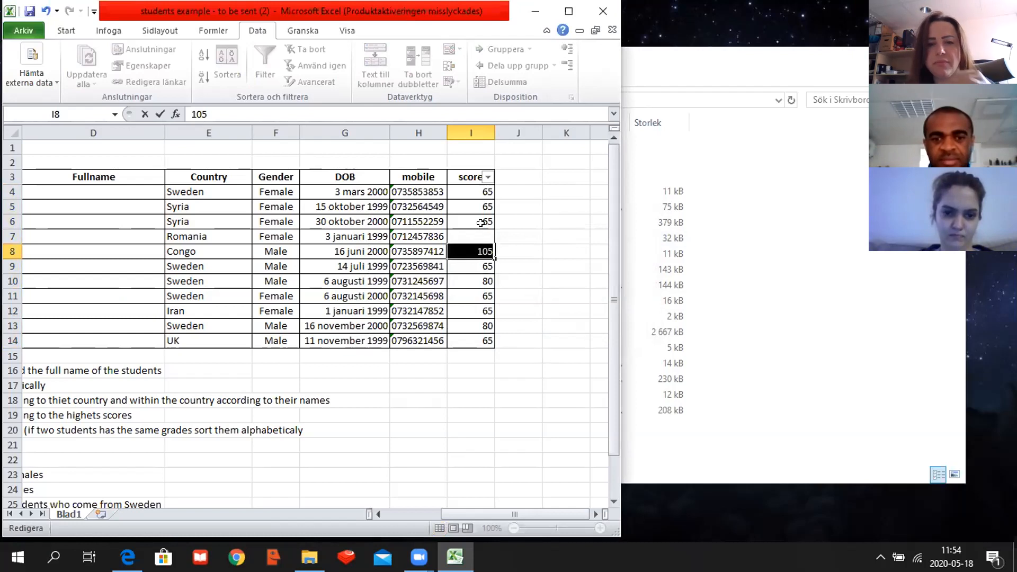
- Replace the rejected entry in I8 with a score of 100 and commit it
{"action": "key", "text": "BackSpace"}
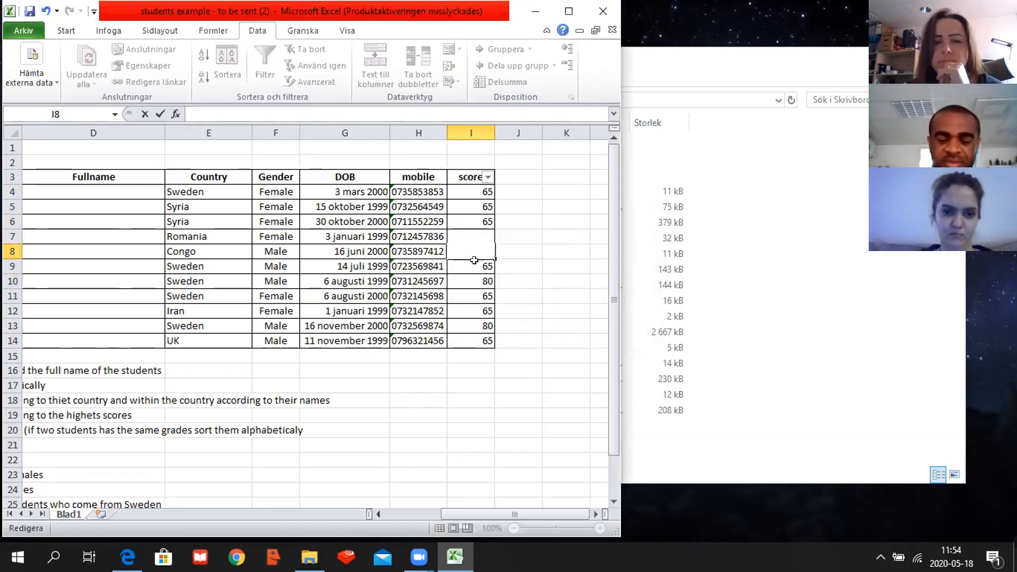
{"action": "type", "text": "100"}
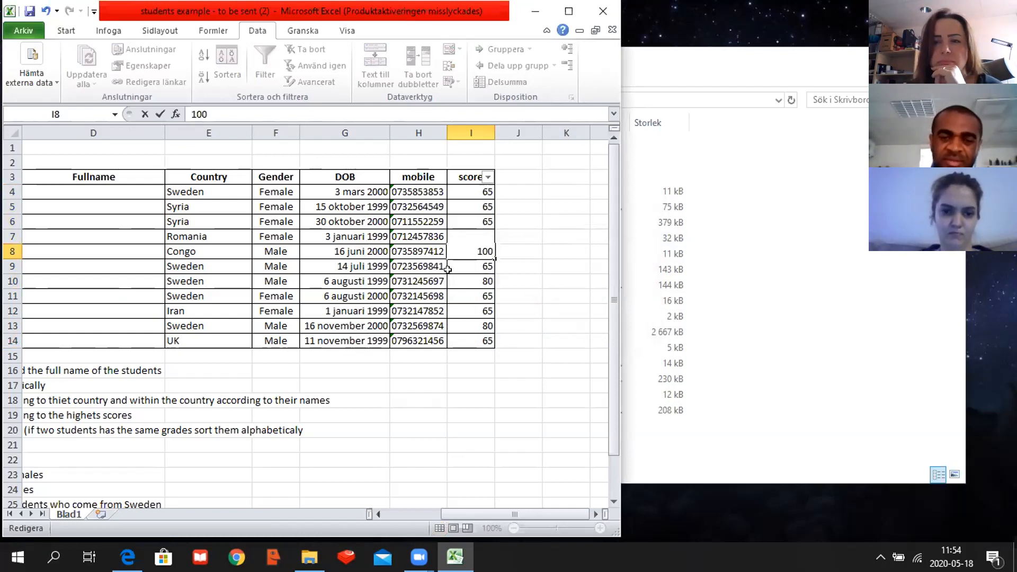
{"action": "double_click", "coordinate": [464, 231]}
{"action": "double_click", "coordinate": [471, 231]}
{"action": "left_click", "coordinate": [463, 222]}
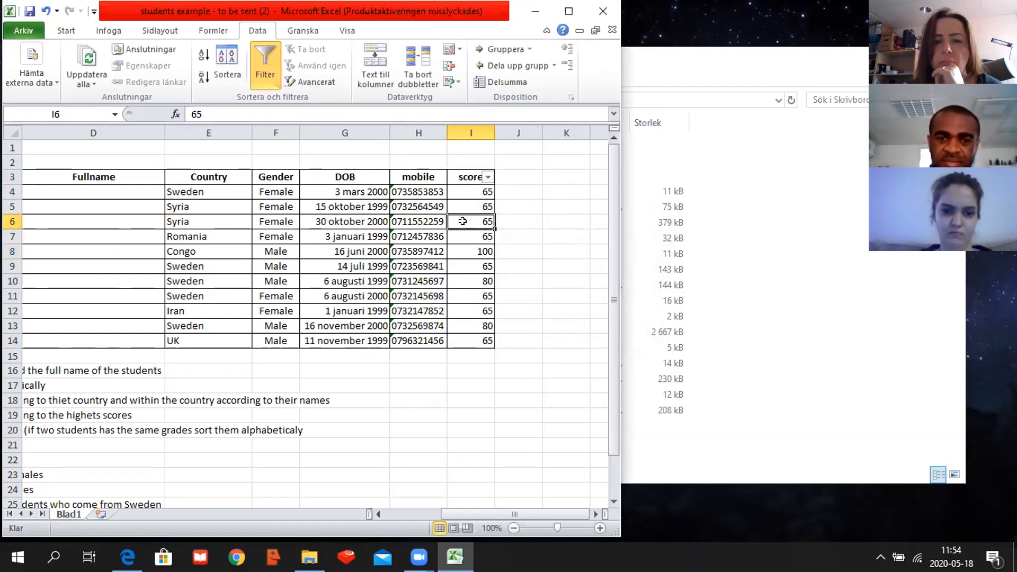
- Change the score in I11 to 77 and commit it
{"action": "left_click", "coordinate": [480, 294]}
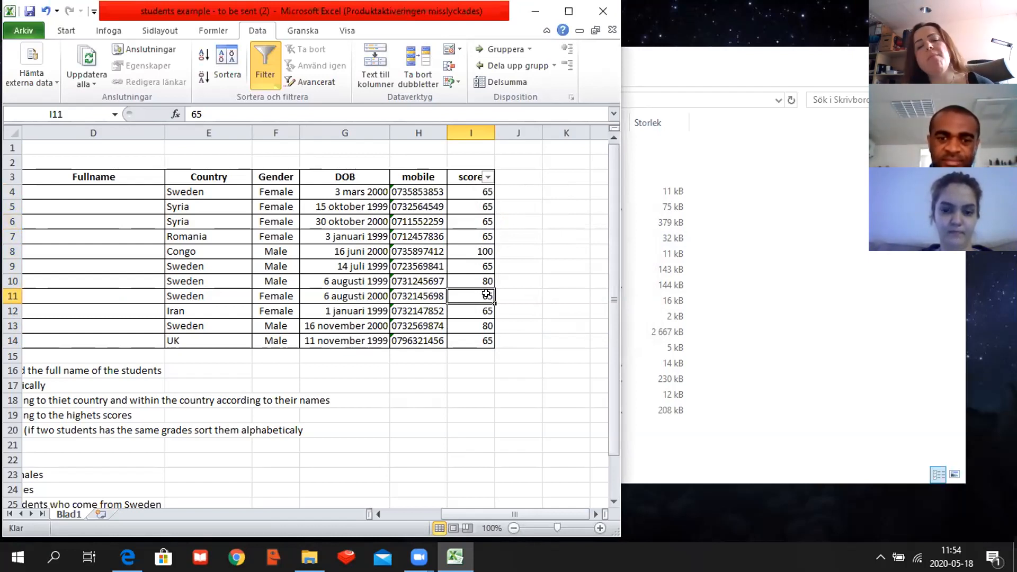
{"action": "double_click", "coordinate": [487, 295]}
{"action": "key", "text": "BackSpace"}
{"action": "key", "text": "BackSpace"}
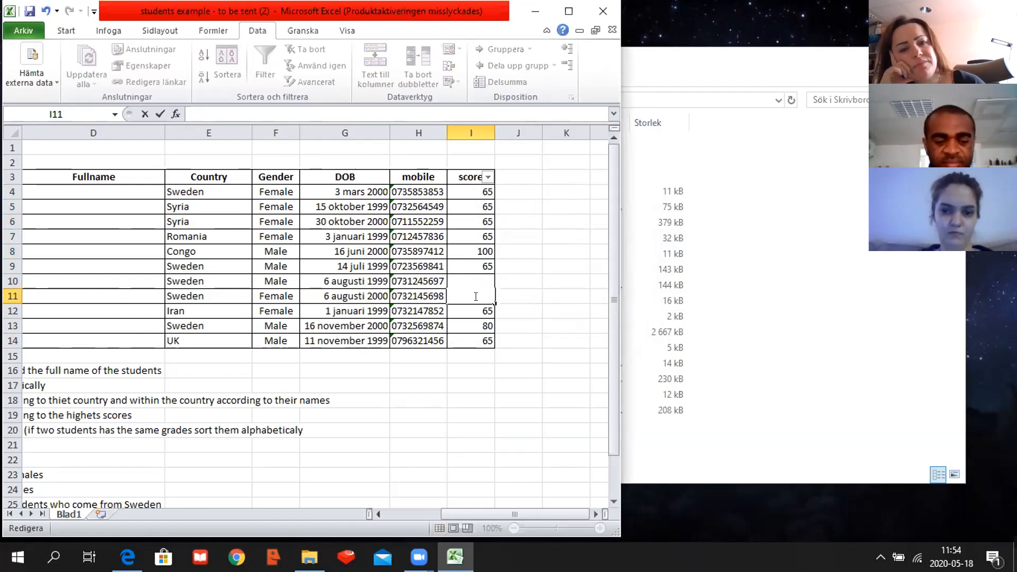
{"action": "type", "text": "77"}
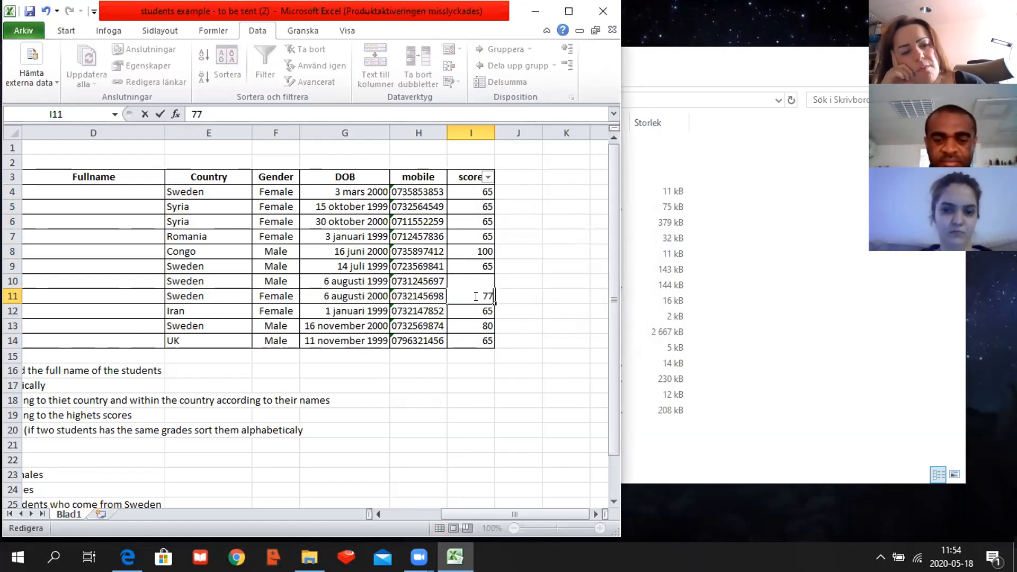
{"action": "double_click", "coordinate": [472, 273]}
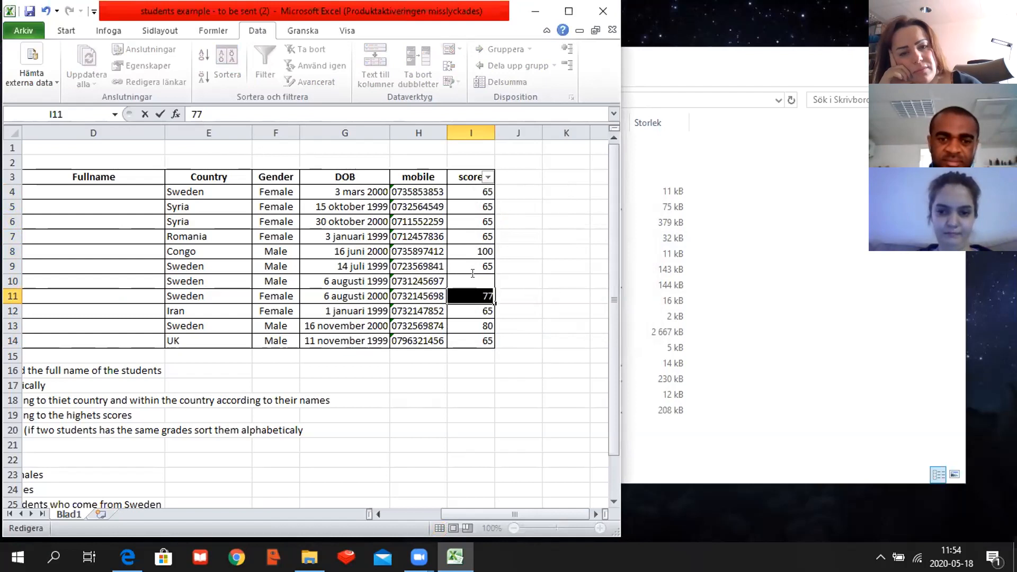
{"action": "left_click", "coordinate": [470, 341]}
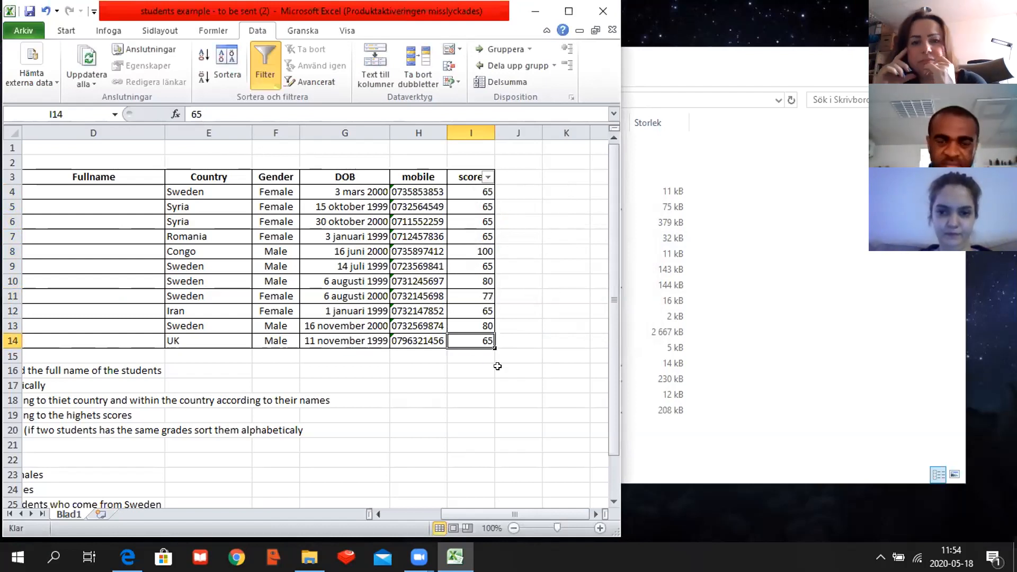
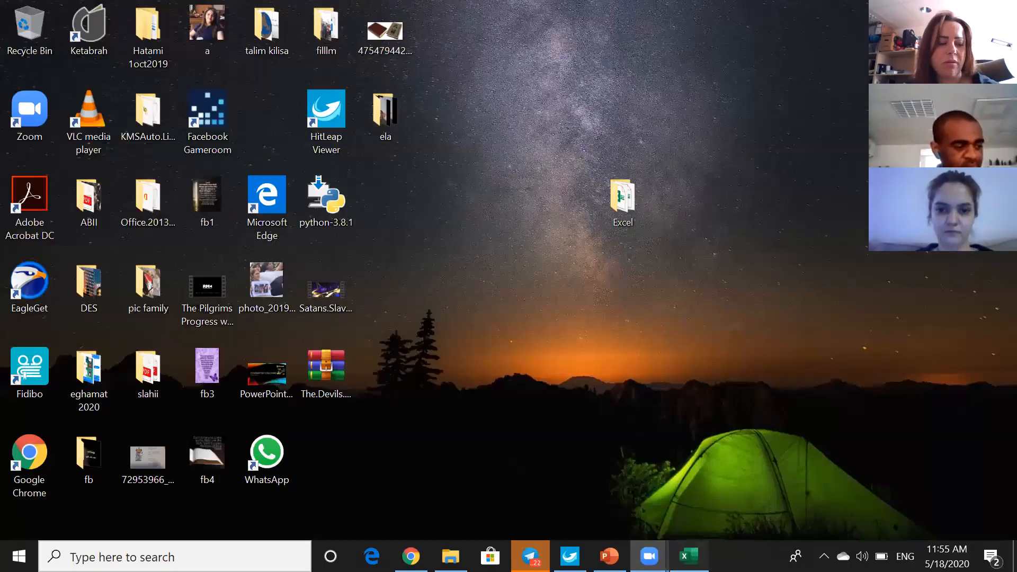
- Switch to the Excel workbook "students example - to be sent (1)" and select the first score cell, I4
{"action": "left_click", "coordinate": [689, 557]}
{"action": "left_click", "coordinate": [807, 337]}
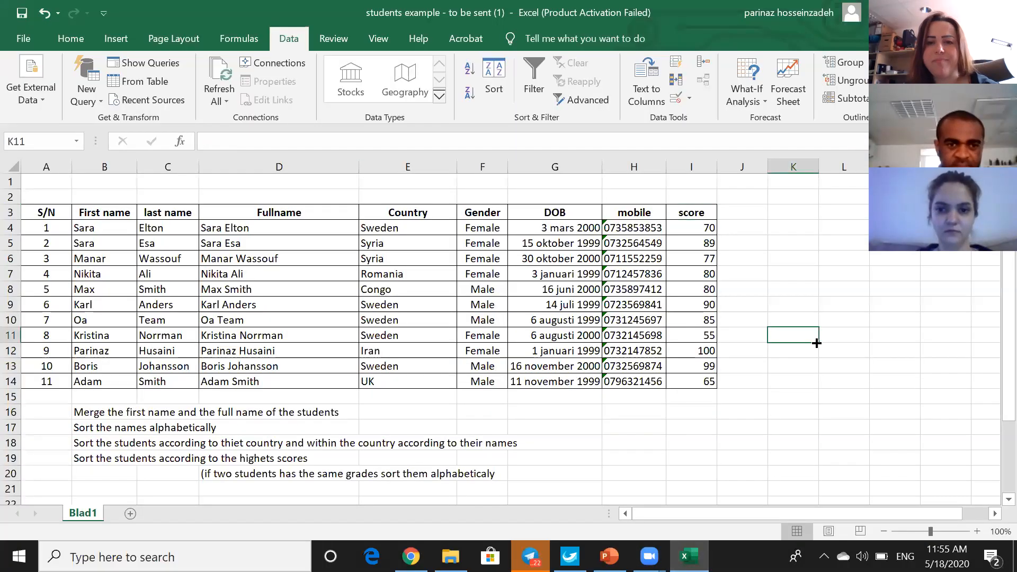
{"action": "left_click", "coordinate": [698, 229]}
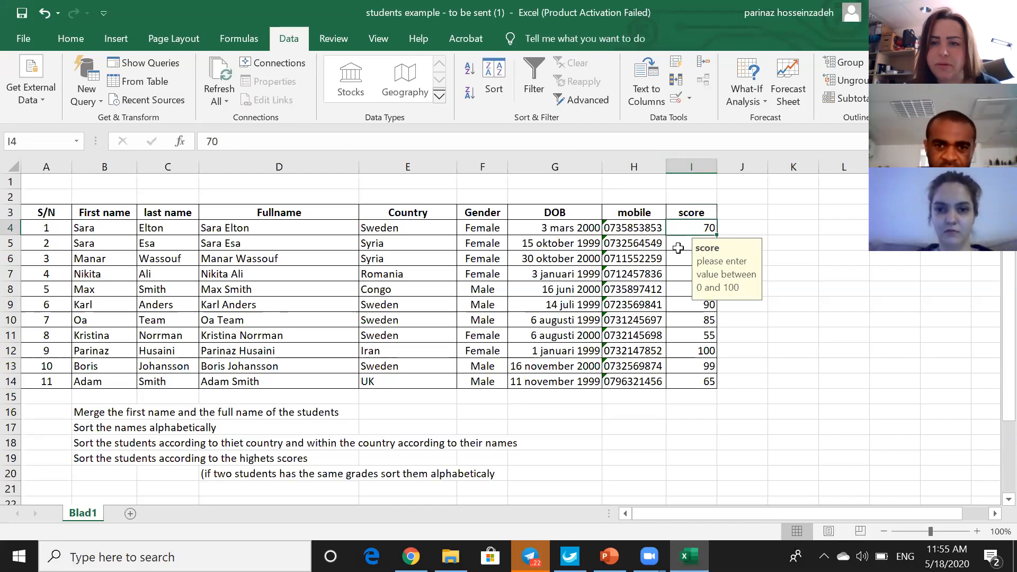
{"action": "left_click", "coordinate": [689, 96]}
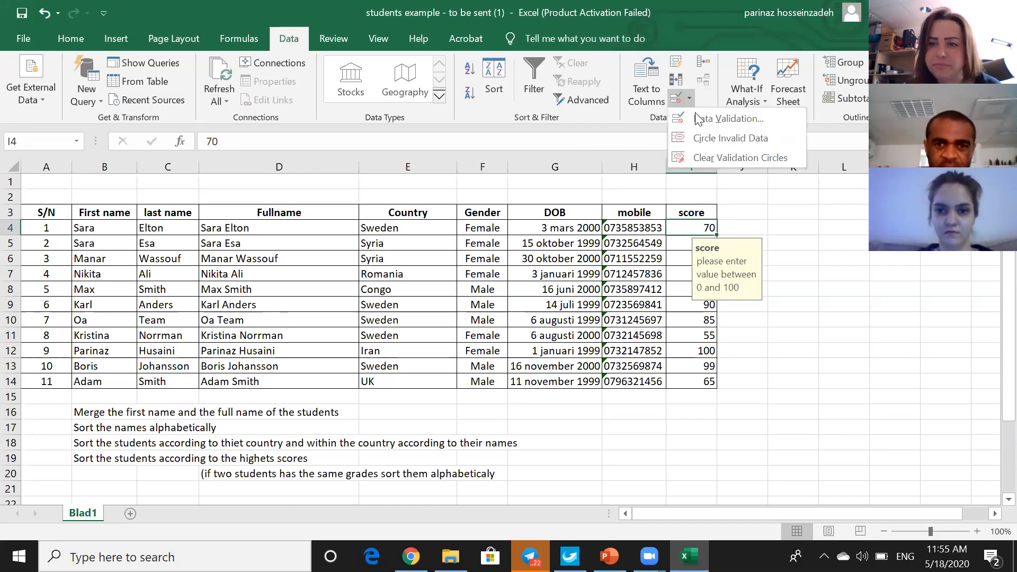
{"action": "key", "text": "Escape"}
- Review the data validation criteria, input message and error alert set for the scores in I4:I14
{"action": "left_click_drag", "start_coordinate": [673, 258], "coordinate": [681, 386]}
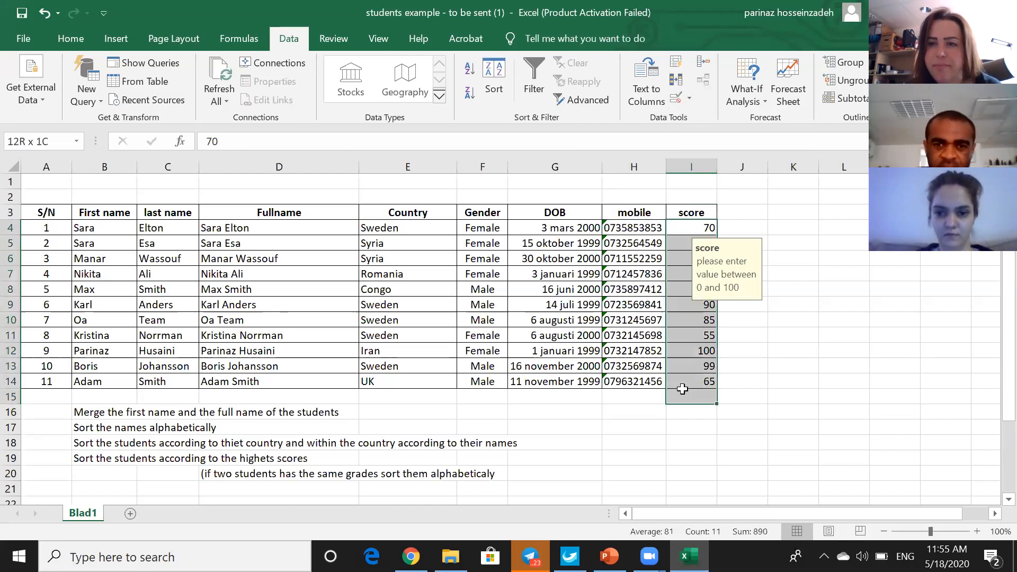
{"action": "left_click", "coordinate": [690, 95]}
{"action": "left_click", "coordinate": [692, 119]}
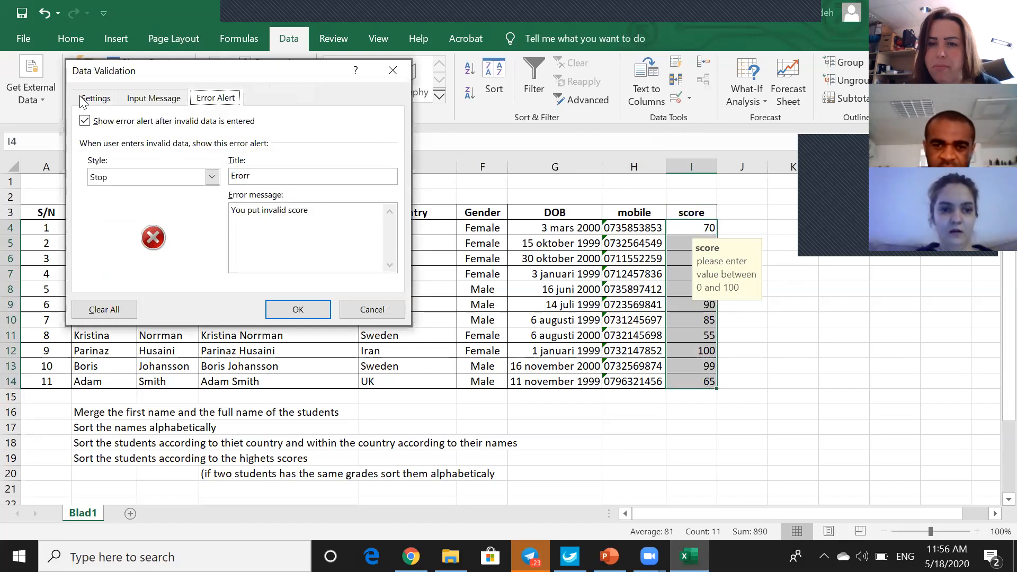
{"action": "left_click", "coordinate": [103, 98]}
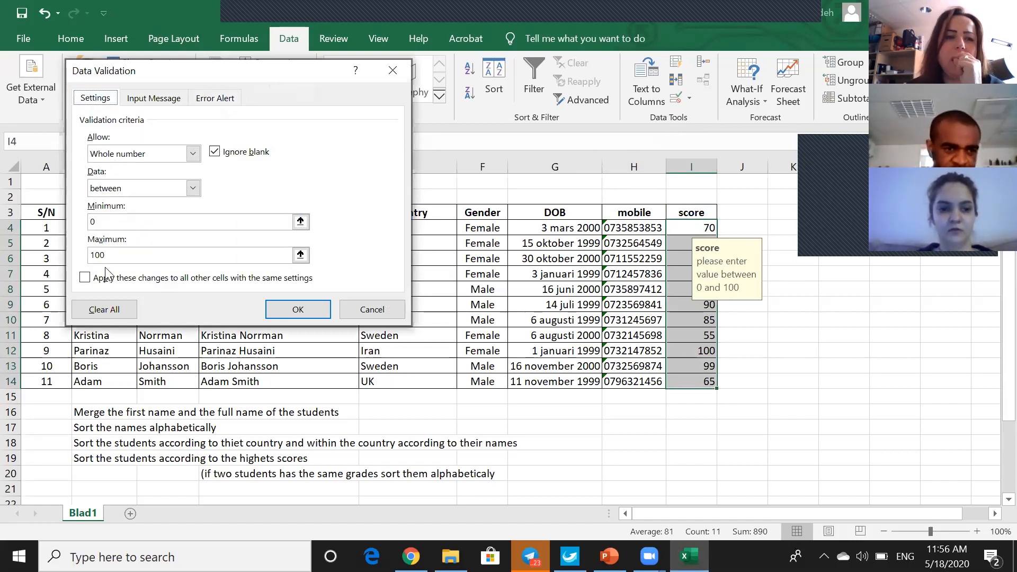
{"action": "left_click", "coordinate": [140, 99]}
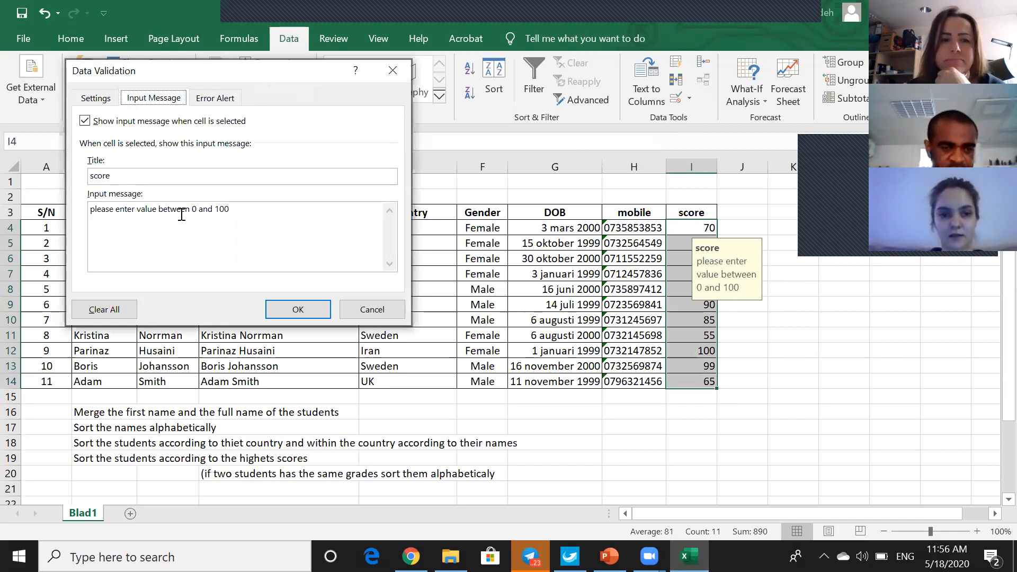
{"action": "left_click", "coordinate": [215, 99]}
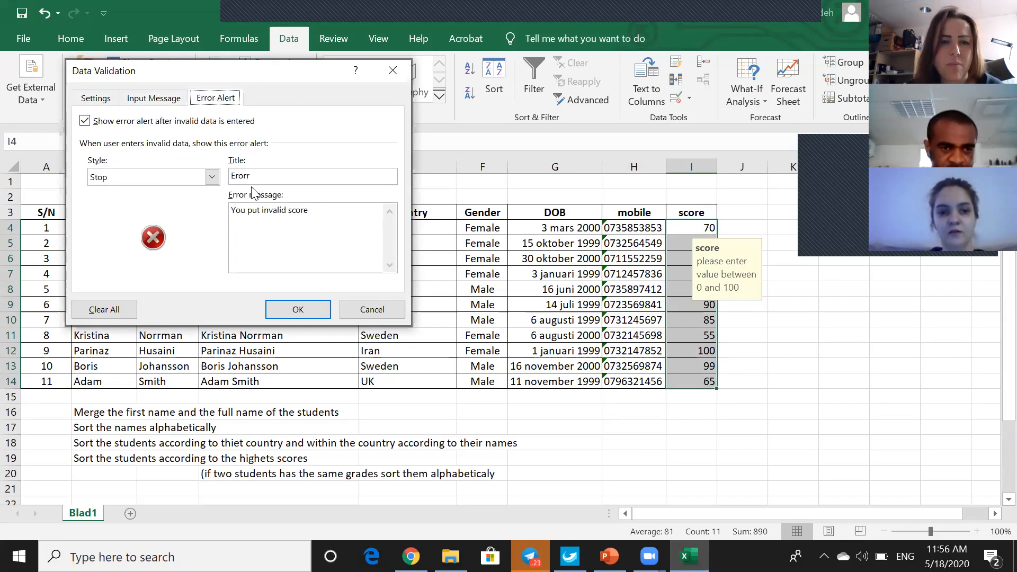
{"action": "left_click", "coordinate": [297, 310]}
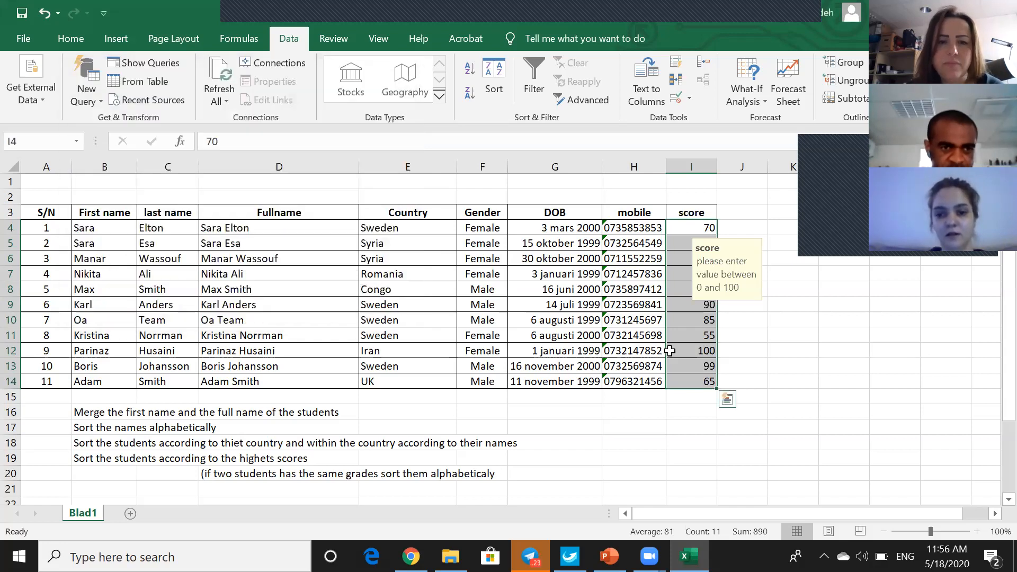
- Test the validation by entering a score of 110 in I12, retry at the alert, and enter 100 instead
{"action": "left_click", "coordinate": [704, 351]}
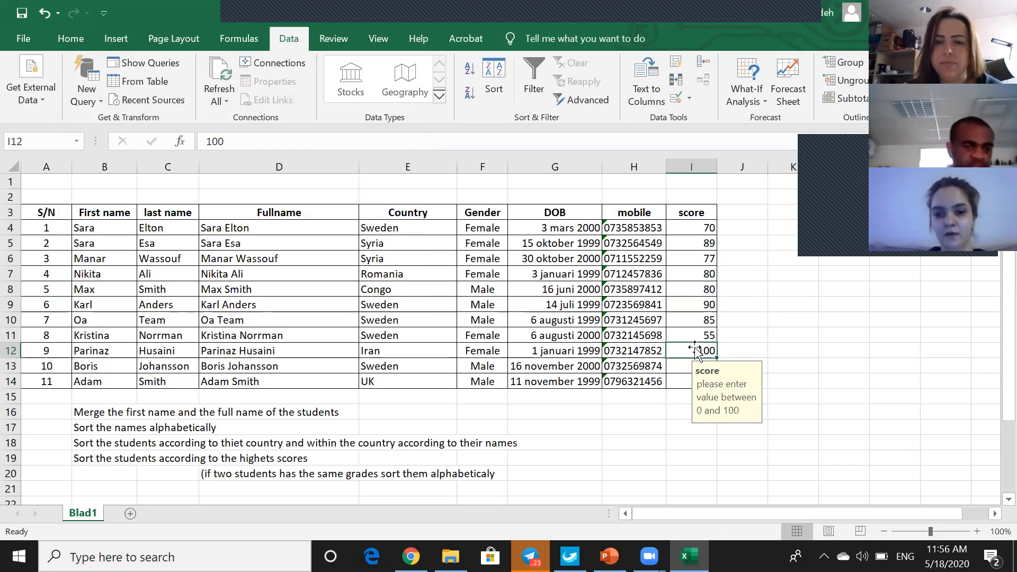
{"action": "type", "text": "1"}
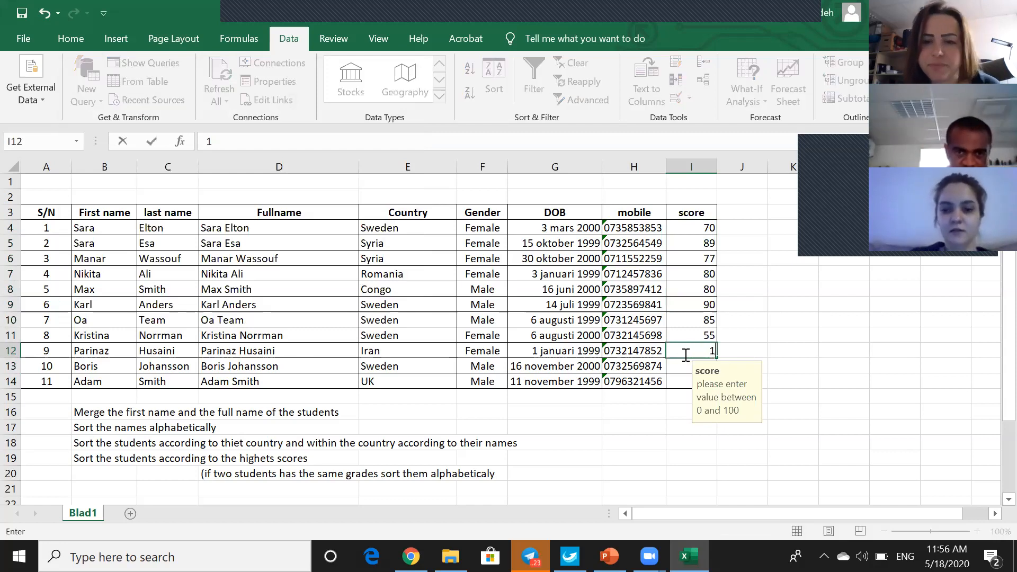
{"action": "type", "text": "10"}
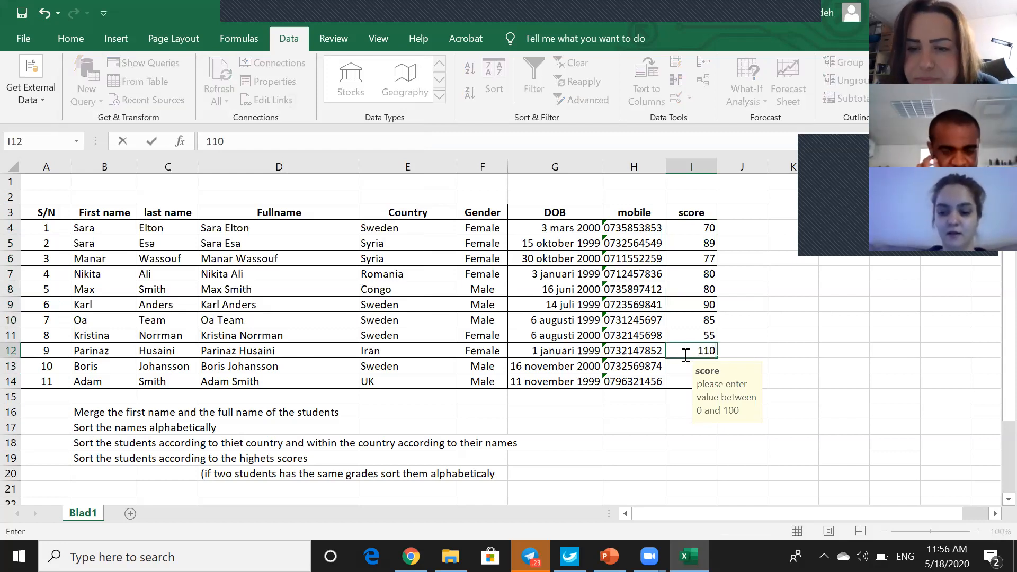
{"action": "key", "text": "Return"}
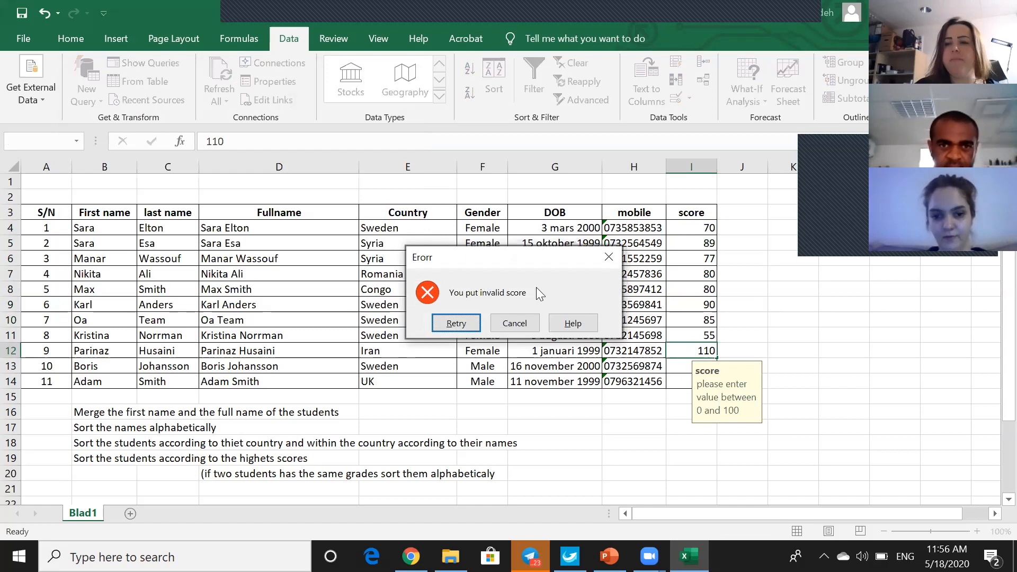
{"action": "left_click", "coordinate": [460, 322]}
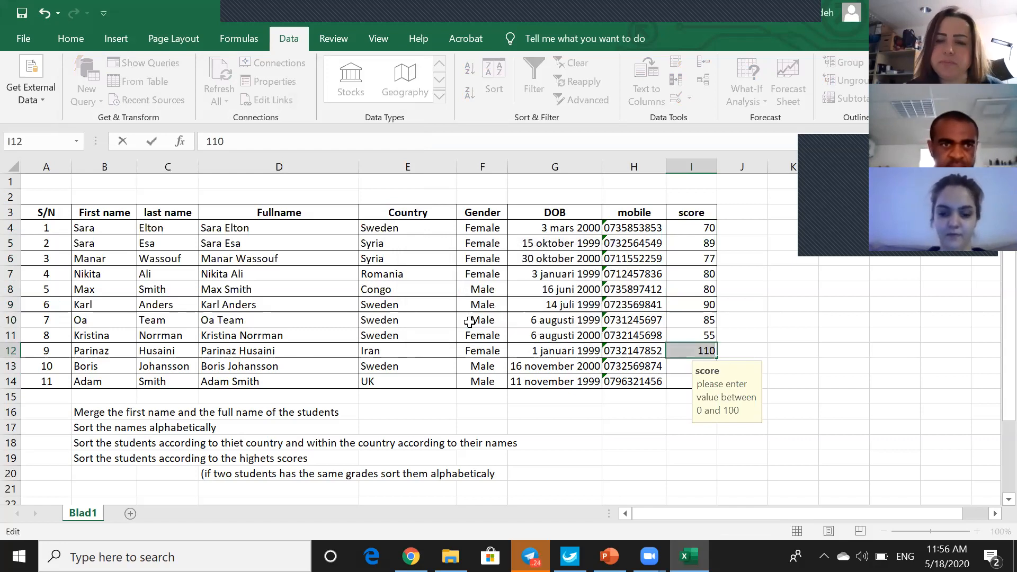
{"action": "type", "text": "100"}
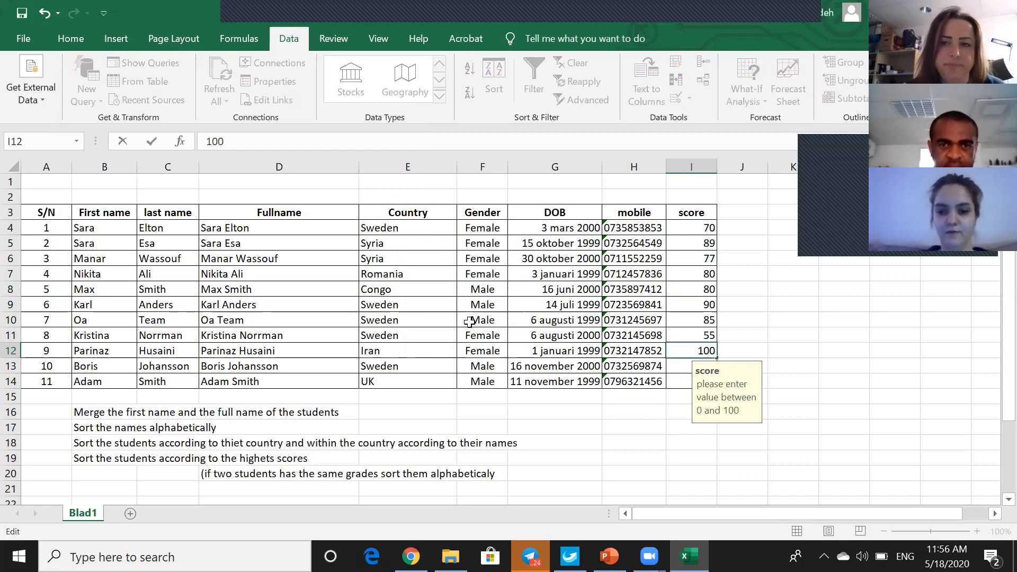
{"action": "left_click", "coordinate": [862, 304]}
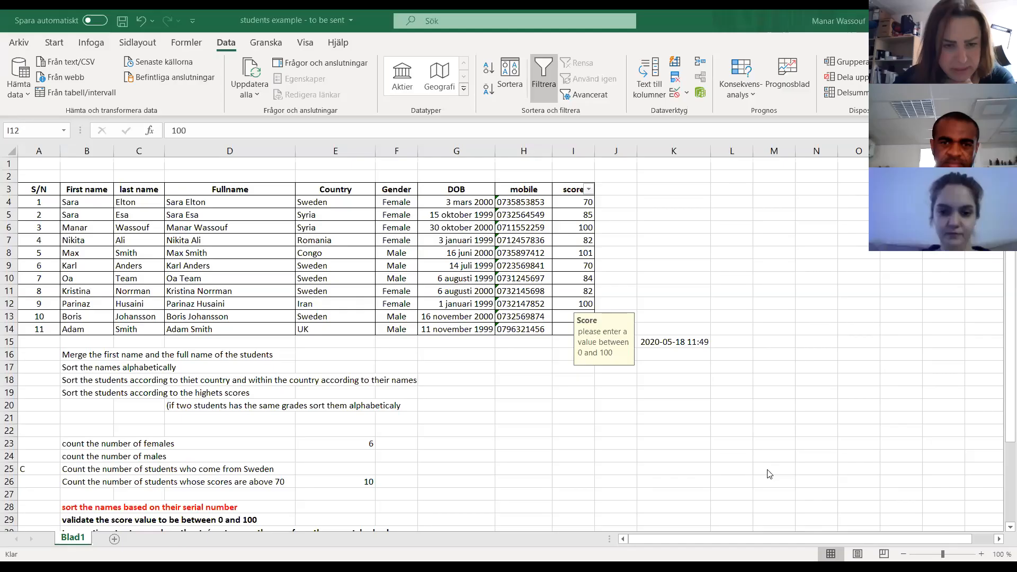
- Enter the invalid gender "cat" in F4 to test the column without validation
{"action": "scroll", "coordinate": [381, 428], "scroll_direction": "down", "scroll_amount": 2}
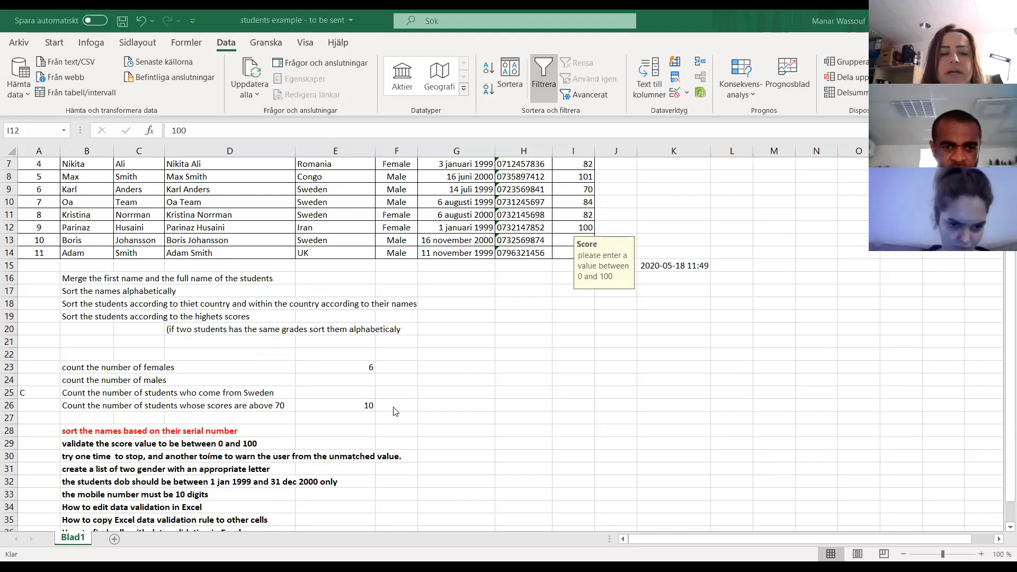
{"action": "scroll", "coordinate": [396, 414], "scroll_direction": "up", "scroll_amount": 2}
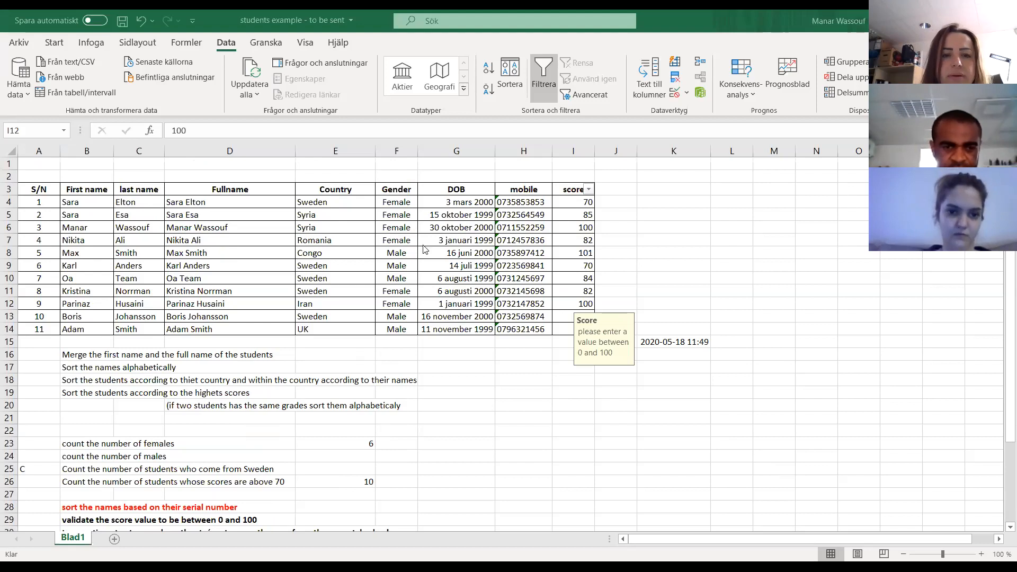
{"action": "left_click", "coordinate": [401, 202]}
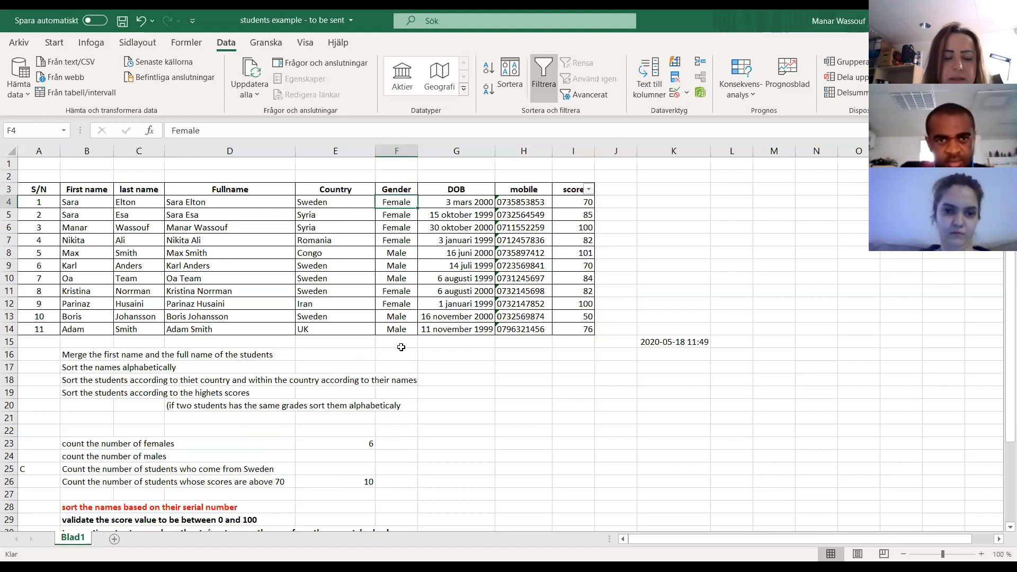
{"action": "type", "text": "cat"}
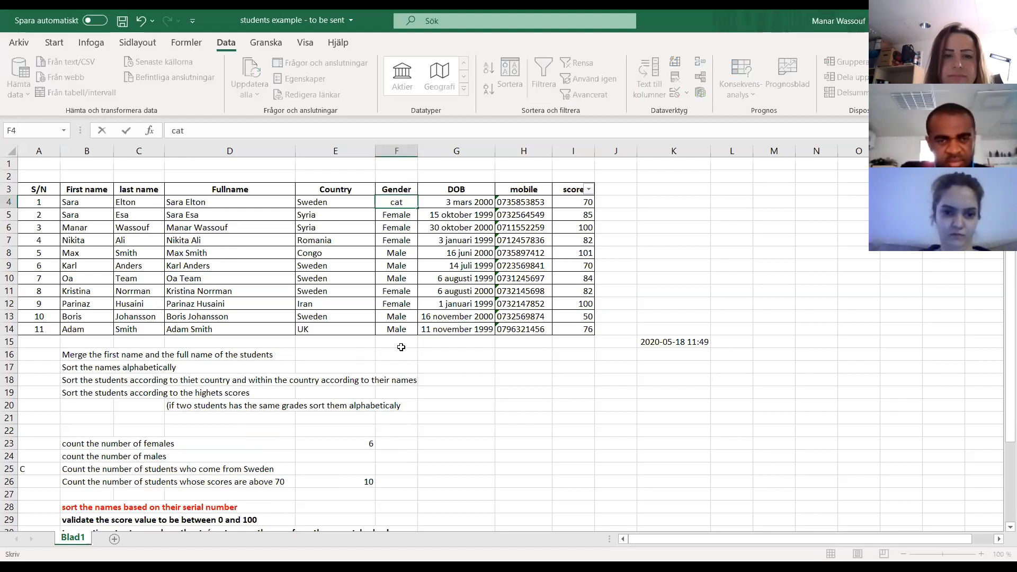
{"action": "key", "text": "Return"}
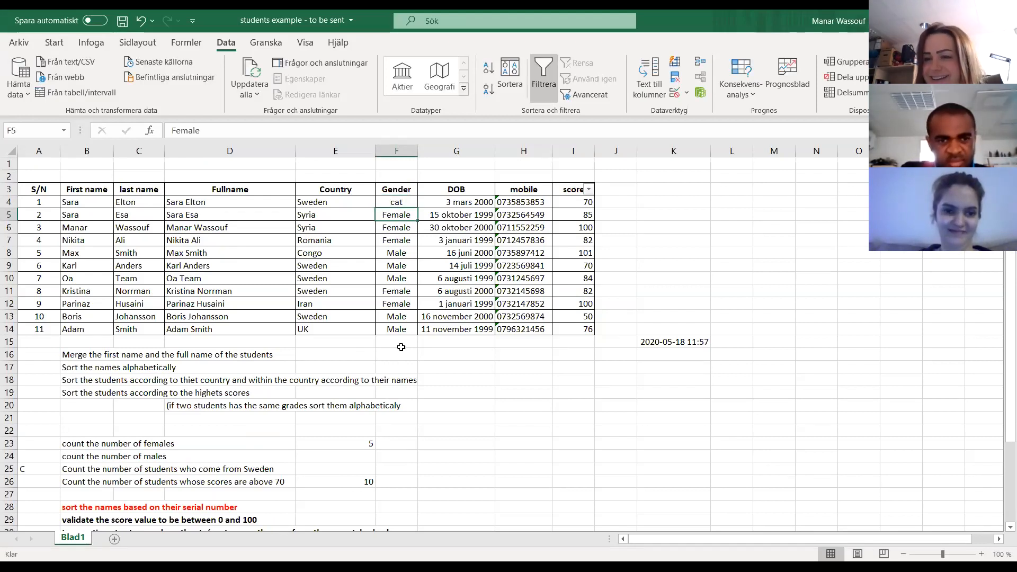
- Replace the invalid gender entry in F4 with "Female"
{"action": "key", "text": "Up"}
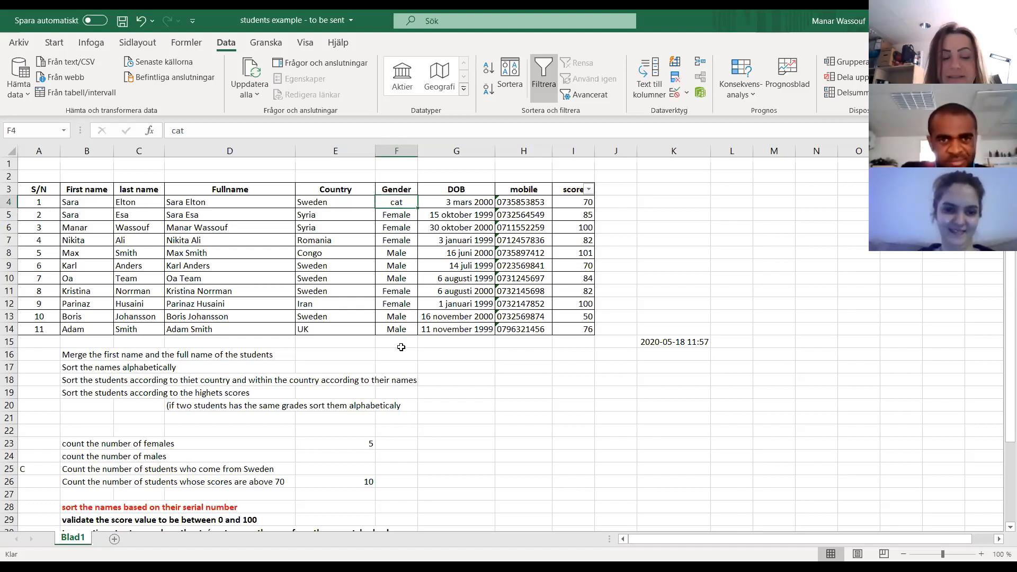
{"action": "type", "text": "female"}
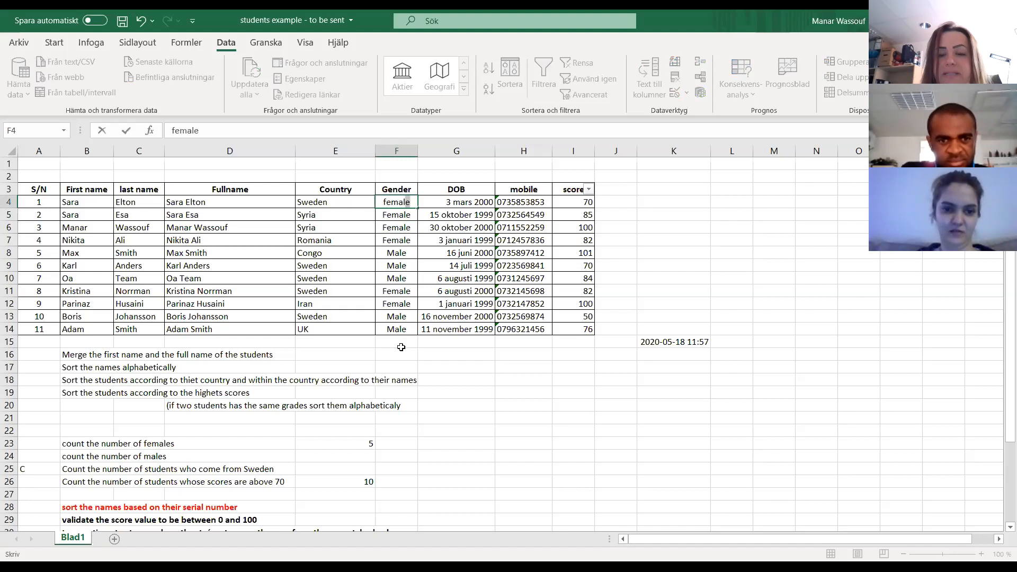
{"action": "key", "text": "Return"}
- Enter the misspelled gender "femal" in F4 to test whether typing errors are accepted
{"action": "key", "text": "Up"}
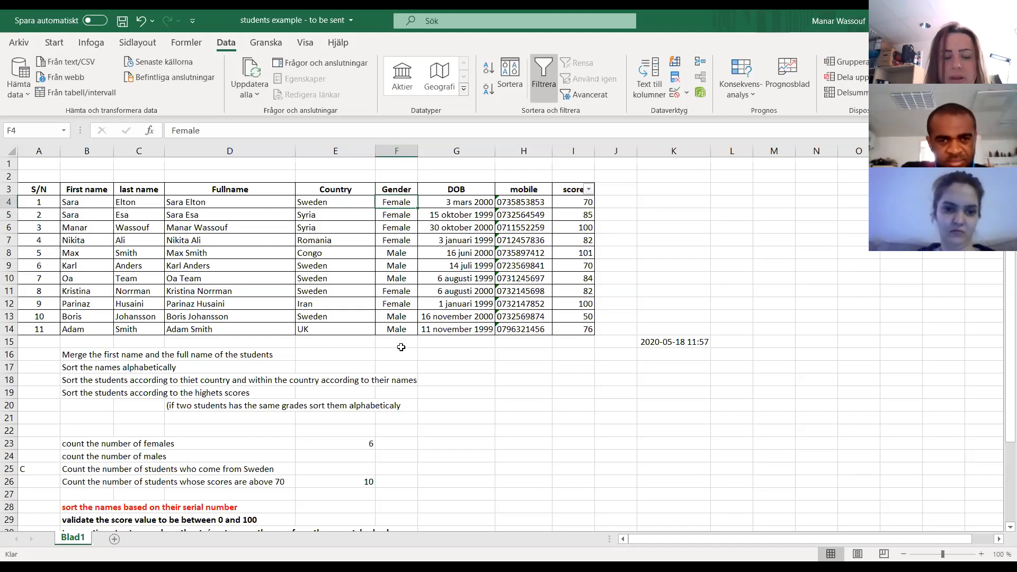
{"action": "type", "text": "female"}
{"action": "key", "text": "BackSpace"}
{"action": "key", "text": "Return"}
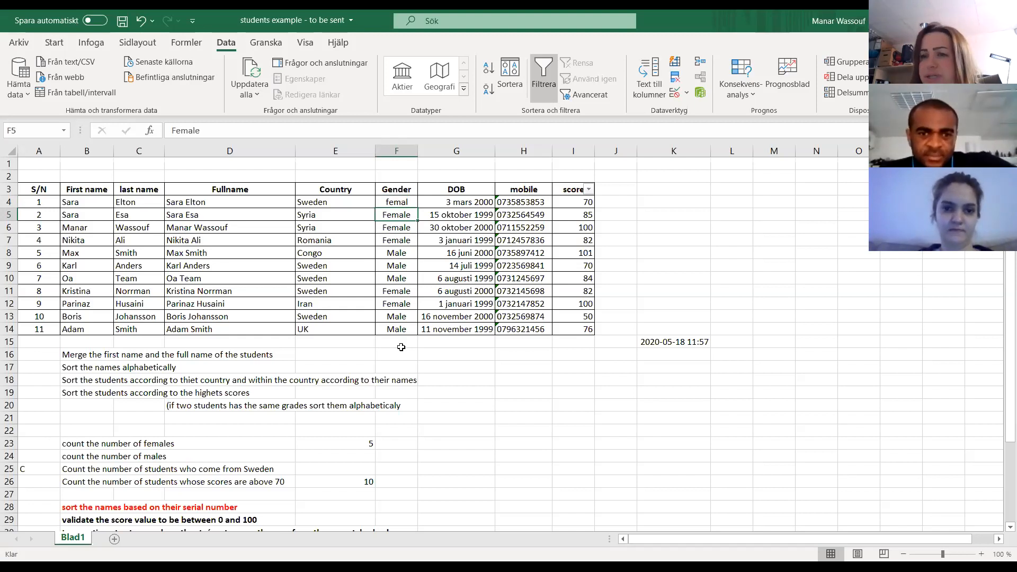
- Clear all the gender entries in F4:F14
{"action": "key", "text": "Up"}
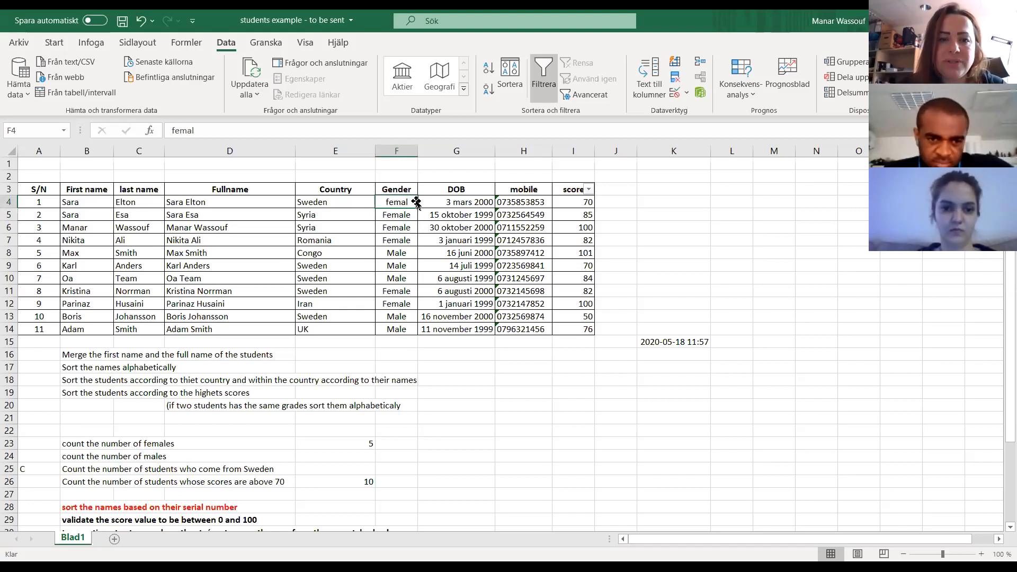
{"action": "key", "text": "Delete"}
{"action": "left_click_drag", "start_coordinate": [400, 202], "coordinate": [403, 328]}
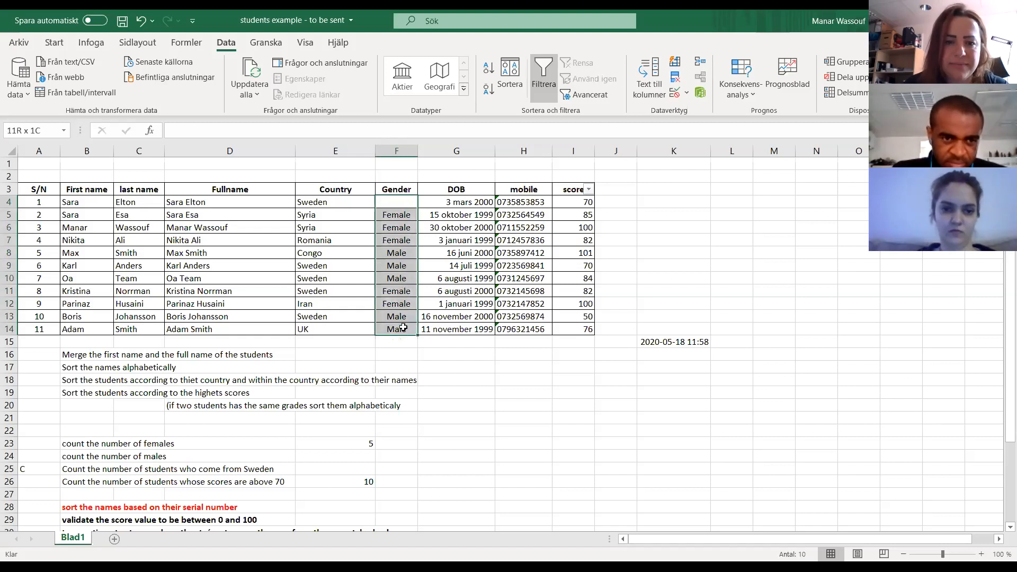
{"action": "key", "text": "Delete"}
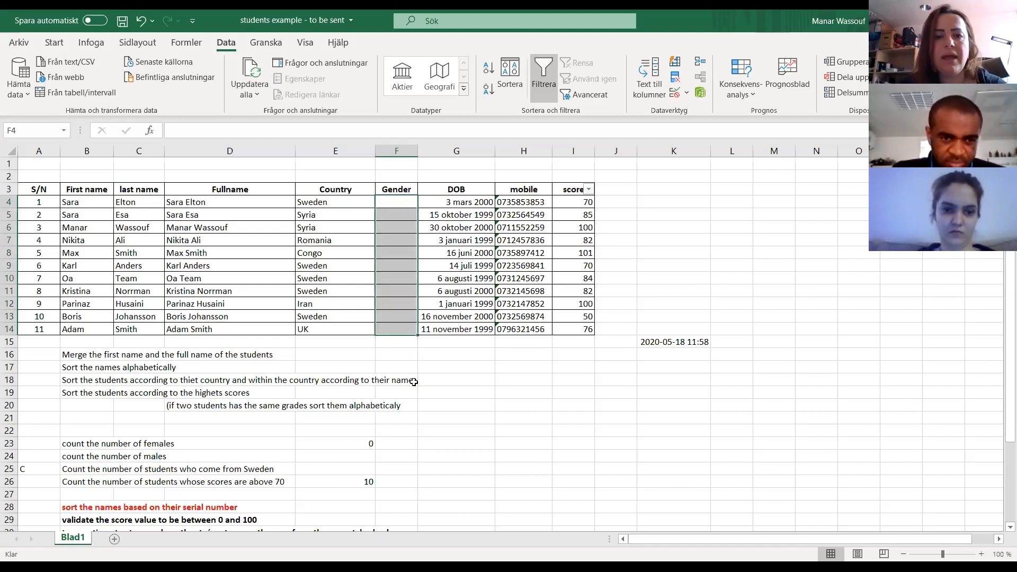
- Open data validation for the Gender cells F4:F14 and set the allowed values to Lista
{"action": "left_click_drag", "start_coordinate": [401, 202], "coordinate": [394, 330]}
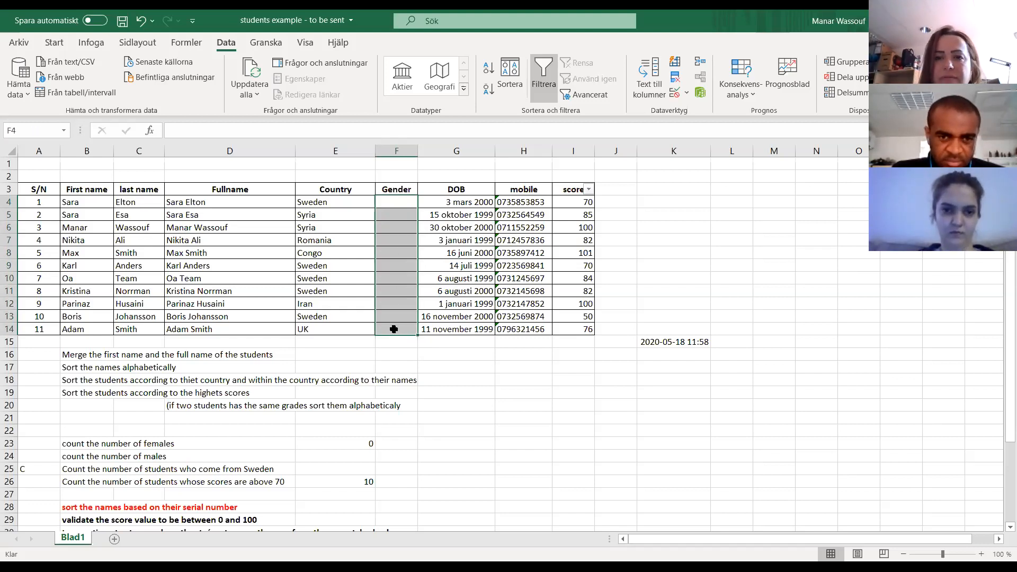
{"action": "left_click", "coordinate": [685, 93]}
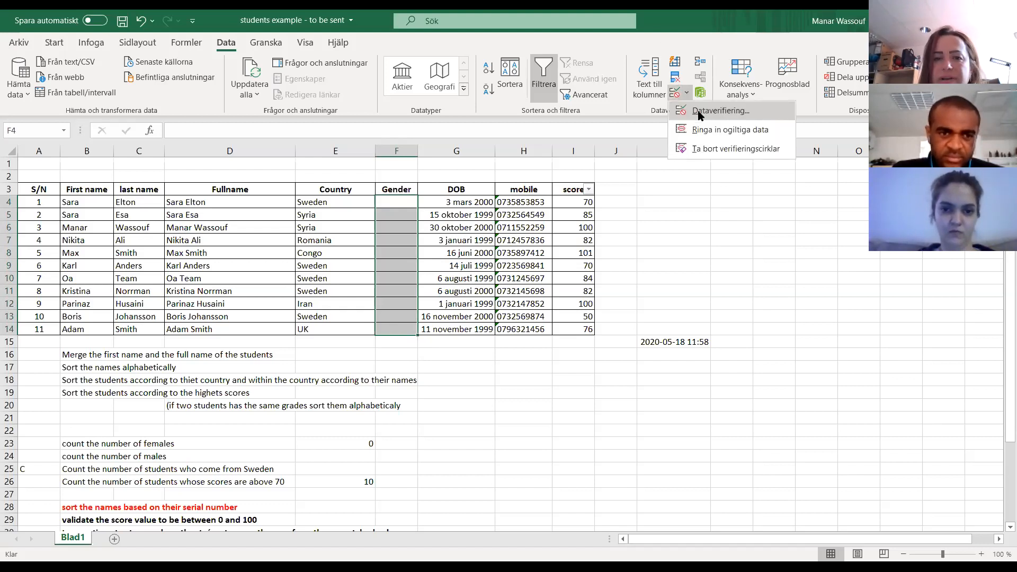
{"action": "left_click", "coordinate": [700, 112]}
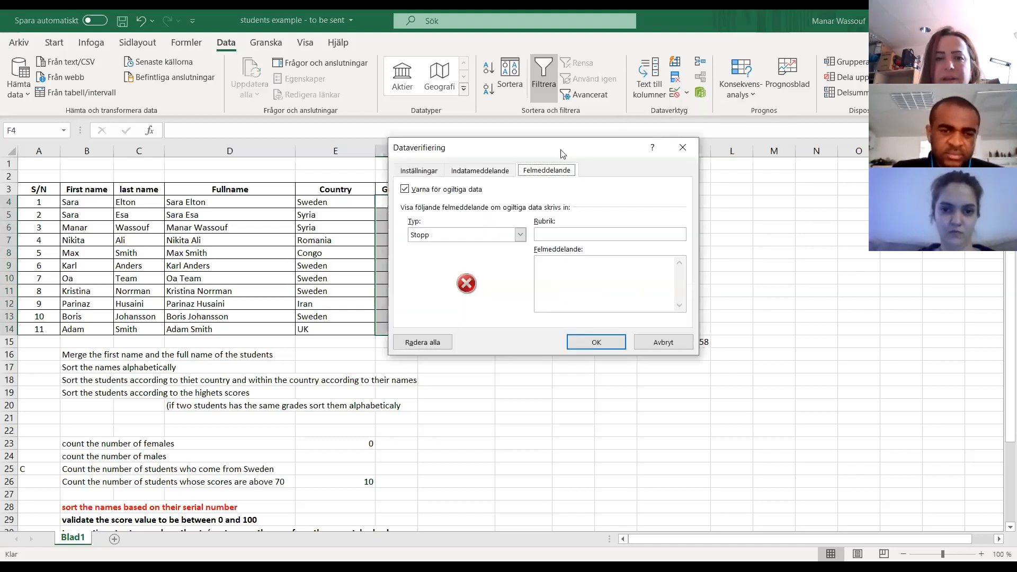
{"action": "left_click", "coordinate": [428, 169]}
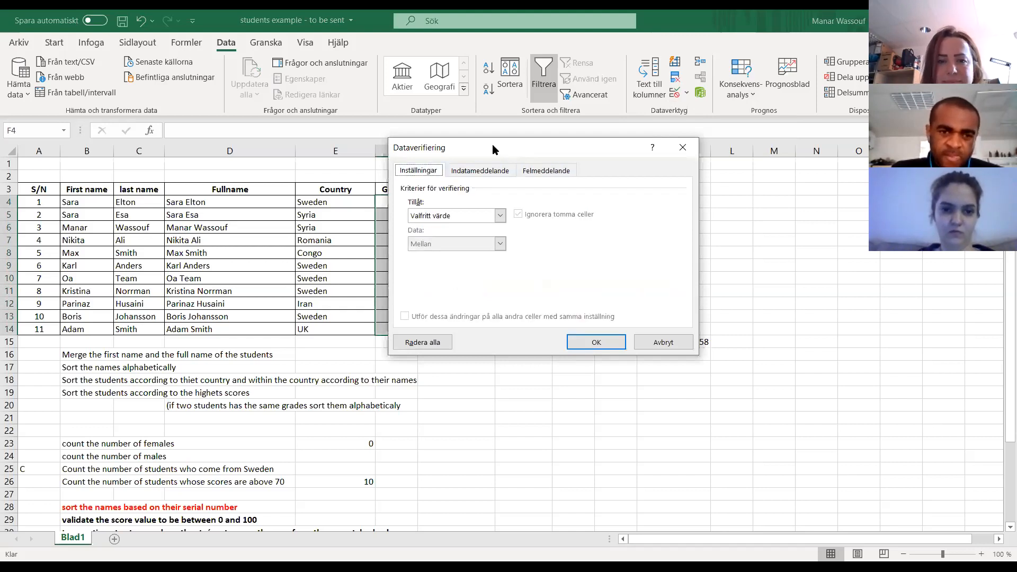
{"action": "left_click_drag", "start_coordinate": [491, 144], "coordinate": [626, 155]}
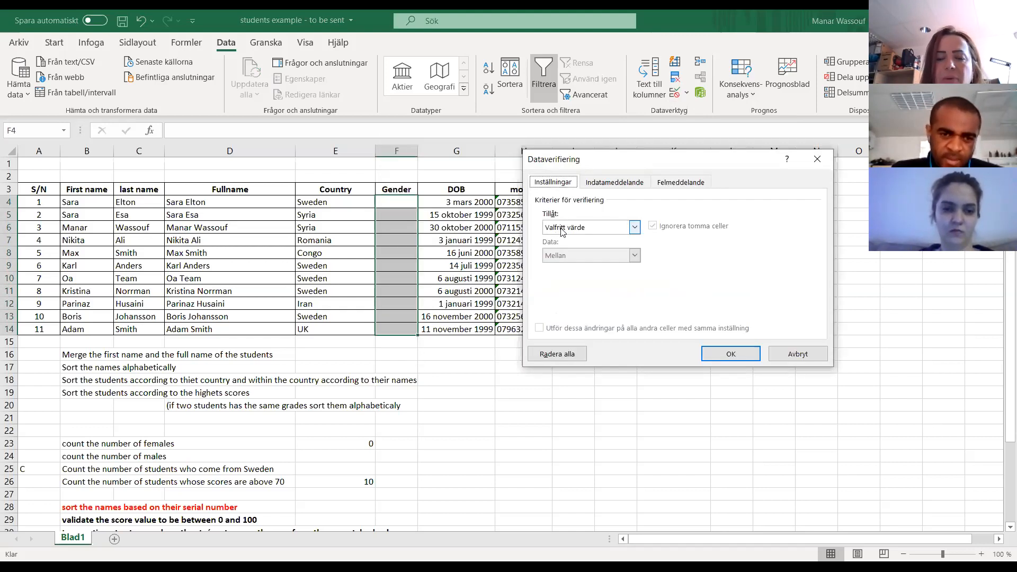
{"action": "left_click", "coordinate": [621, 229]}
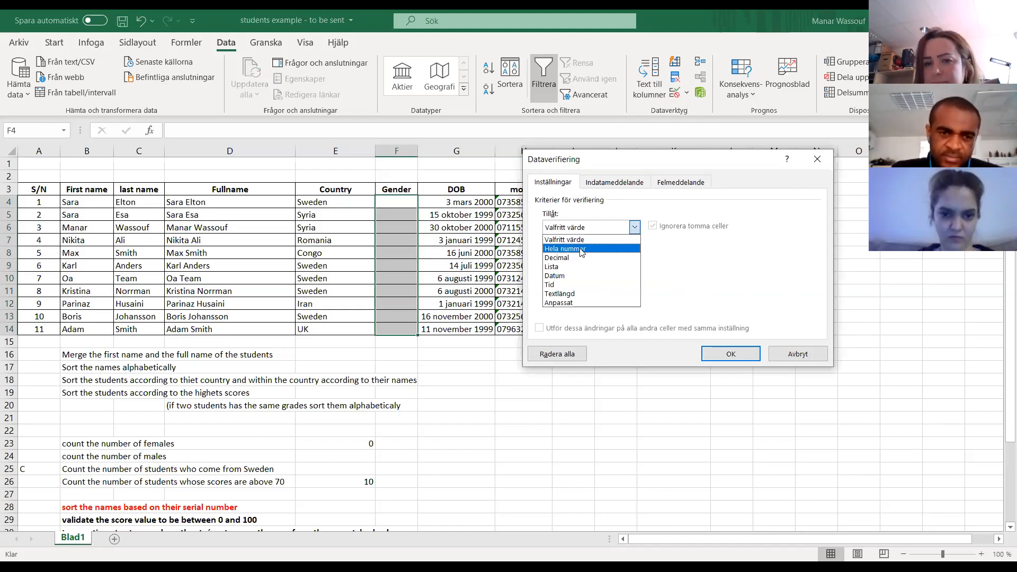
{"action": "left_click", "coordinate": [554, 266]}
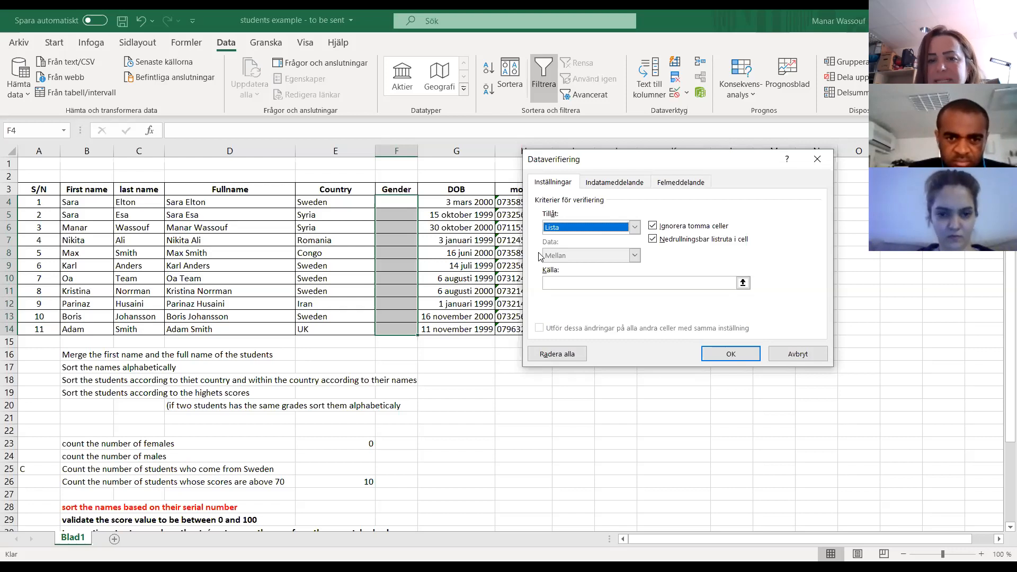
- Enter "Female;Male" as the source of the list allowed in the Gender cells
{"action": "key", "text": "Tab"}
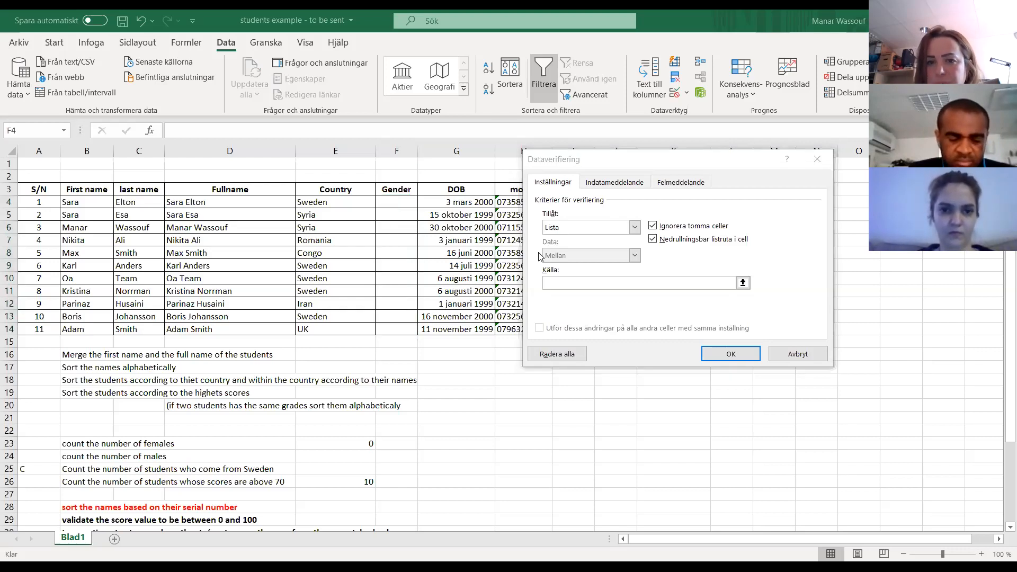
{"action": "left_click", "coordinate": [573, 285]}
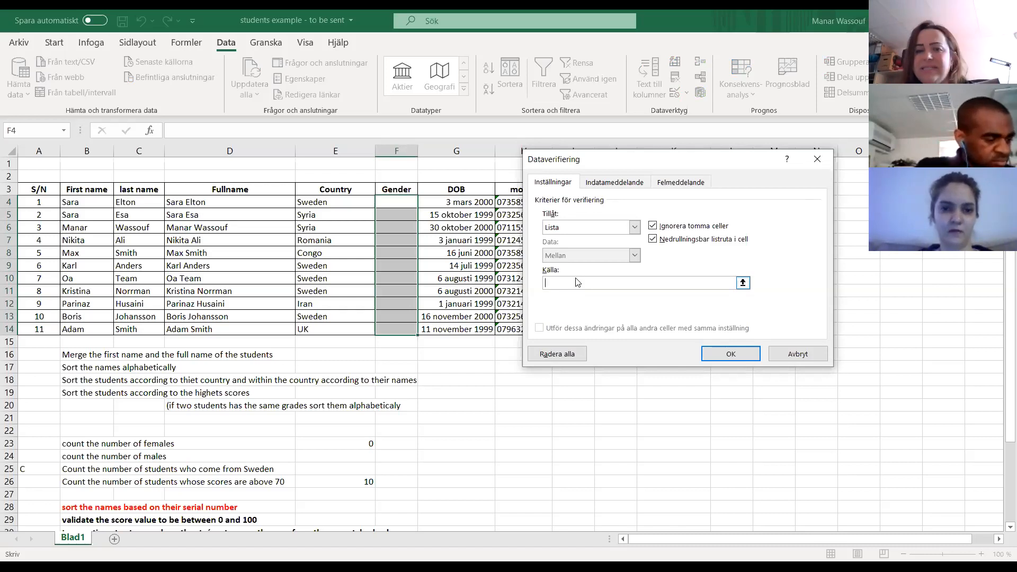
{"action": "type", "text": "Female;"}
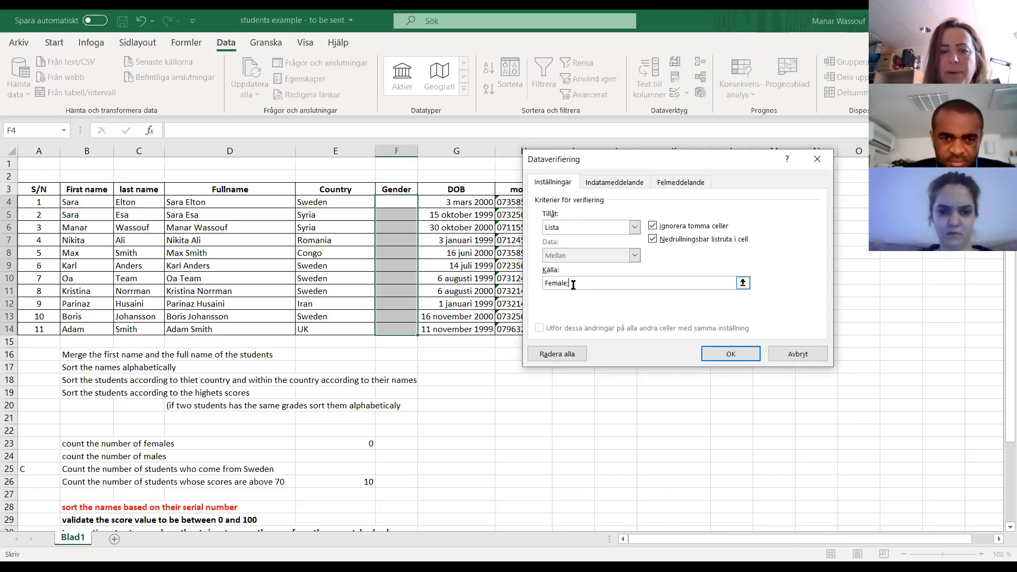
{"action": "type", "text": "Mal"}
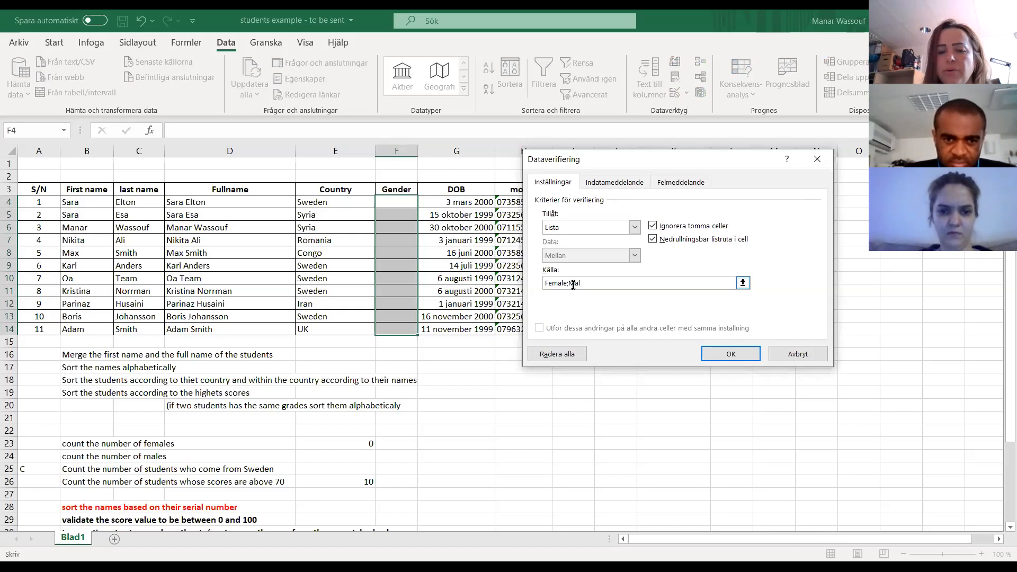
{"action": "type", "text": "e"}
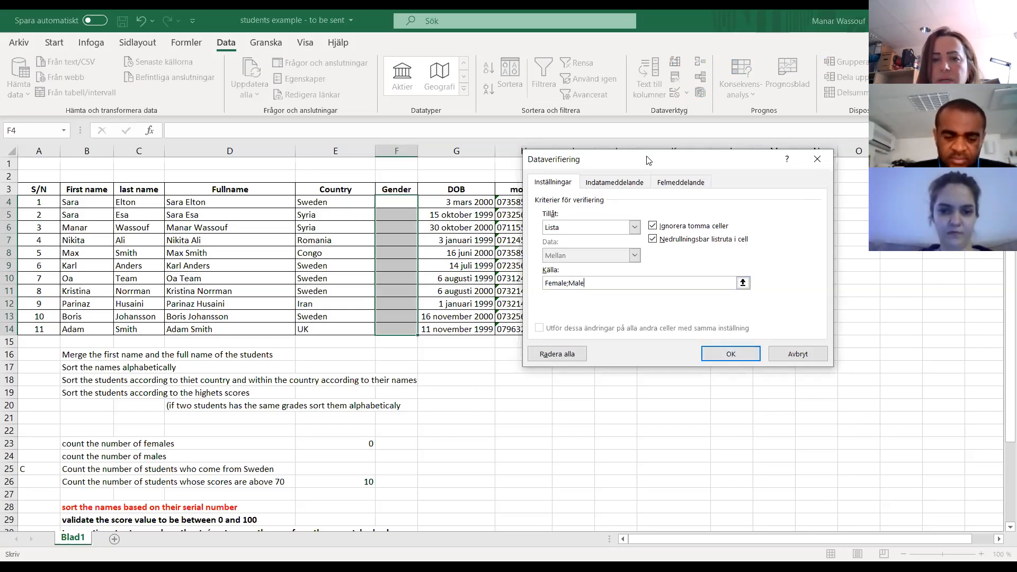
- Add an input message titled "Gender" with the text "please choose the value from the list"
{"action": "left_click", "coordinate": [623, 183]}
{"action": "left_click", "coordinate": [565, 245]}
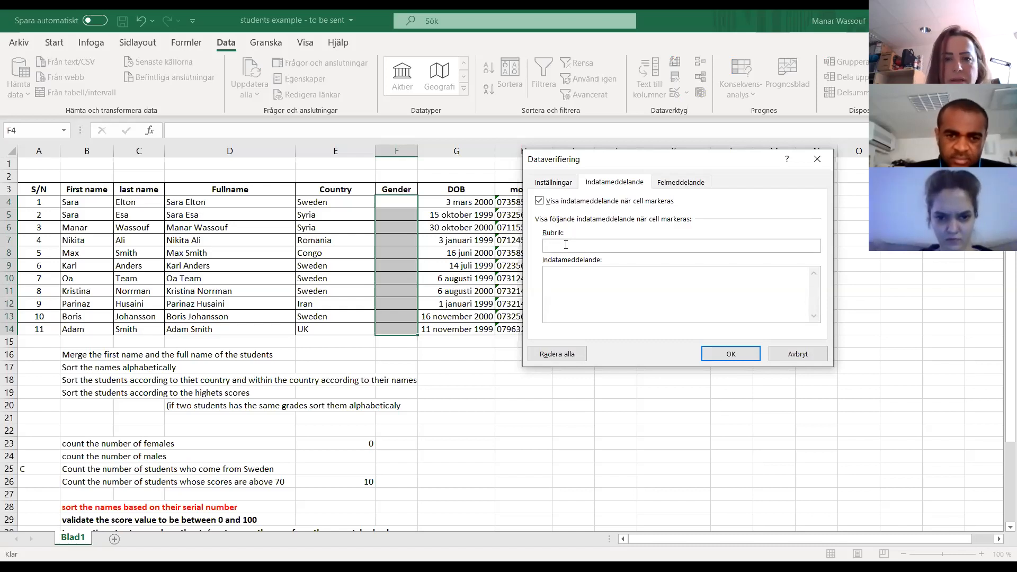
{"action": "type", "text": "Gender"}
{"action": "left_click", "coordinate": [580, 275]}
{"action": "type", "text": "please "}
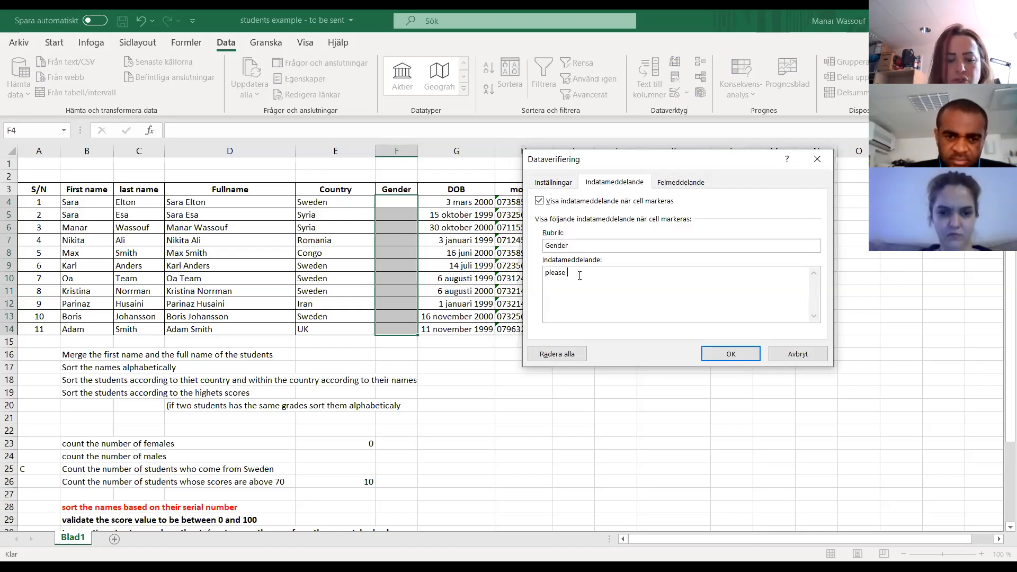
{"action": "type", "text": "choose the value from t"}
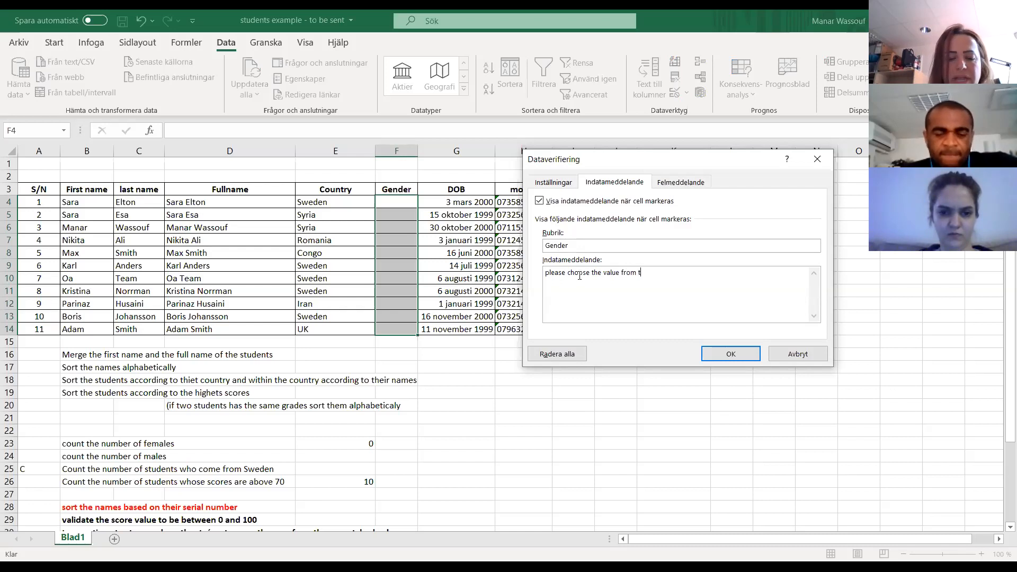
{"action": "type", "text": "he list"}
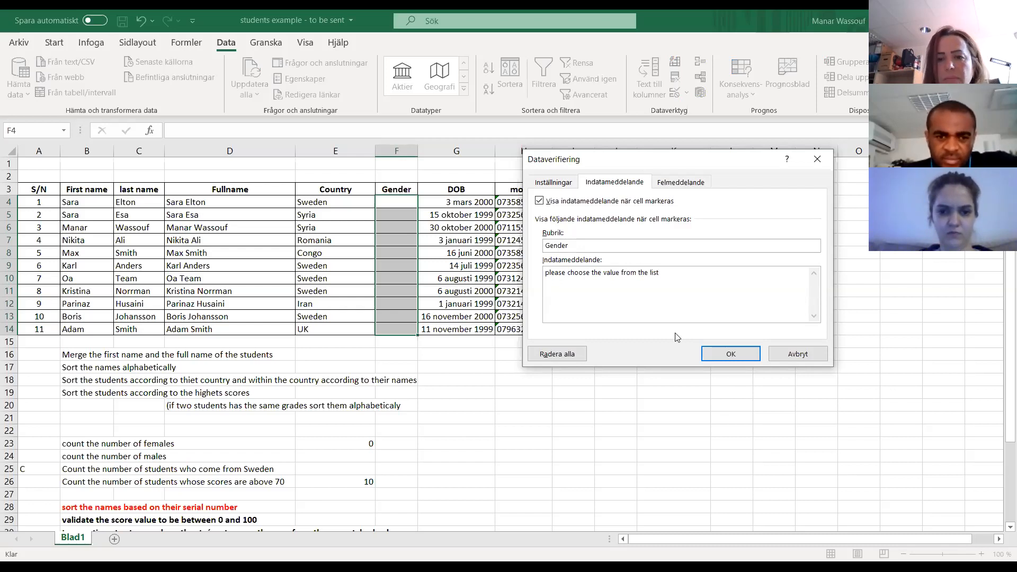
- Add a Stopp error alert titled "Mistake" with the message "please enter a value from the list" and apply the validation
{"action": "left_click", "coordinate": [678, 184]}
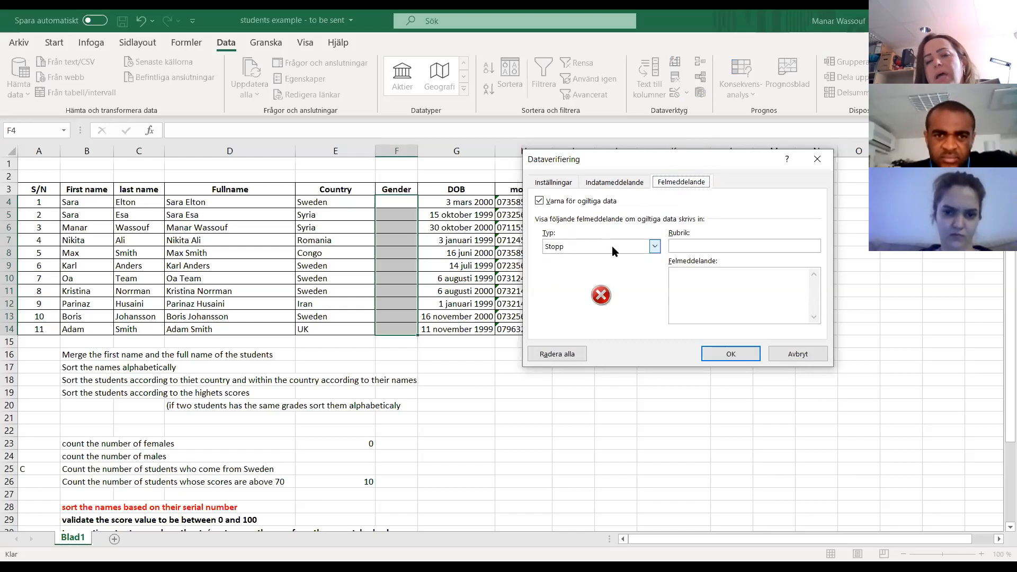
{"action": "left_click", "coordinate": [703, 246]}
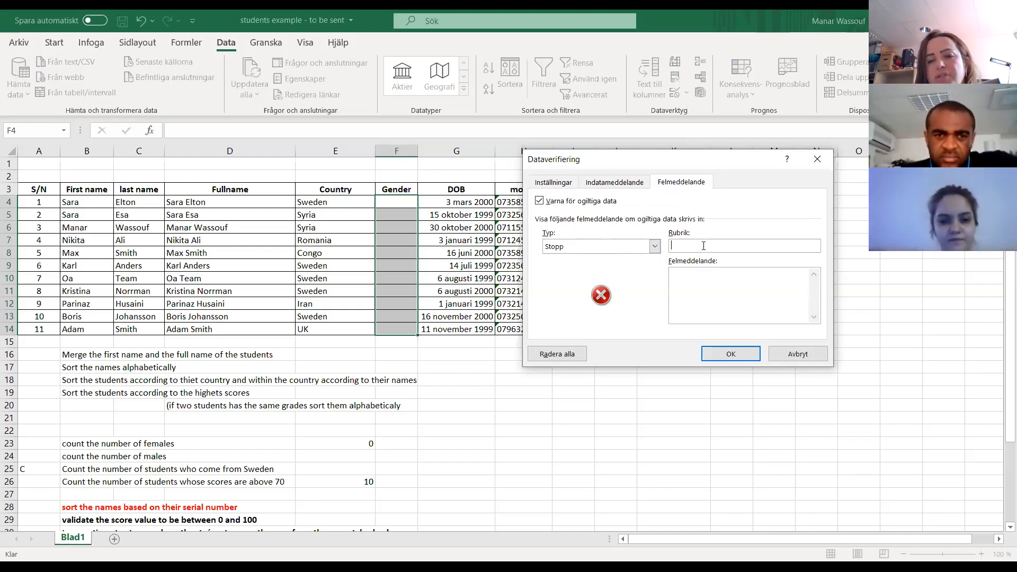
{"action": "type", "text": "Mistake"}
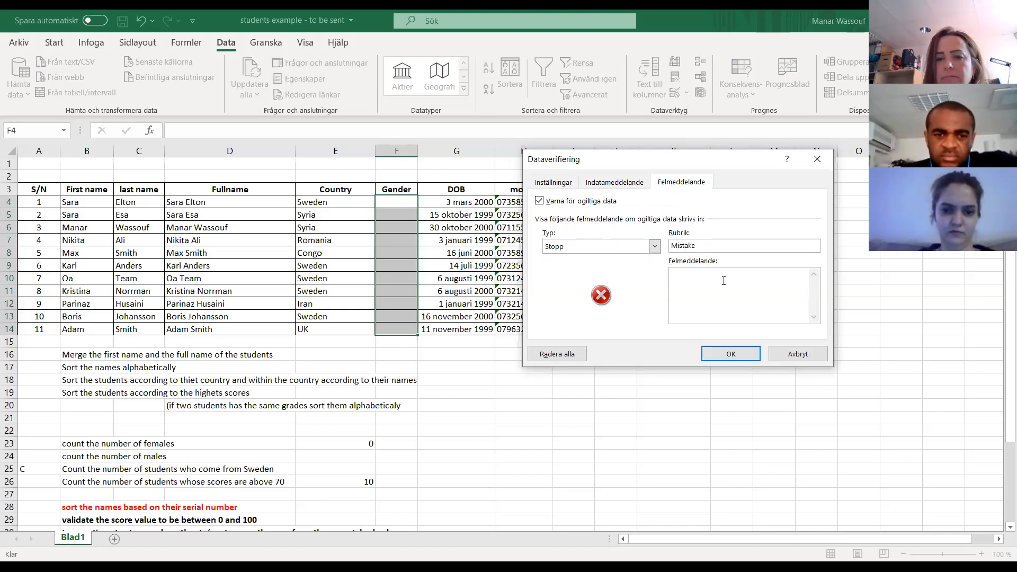
{"action": "type", "text": "plea"}
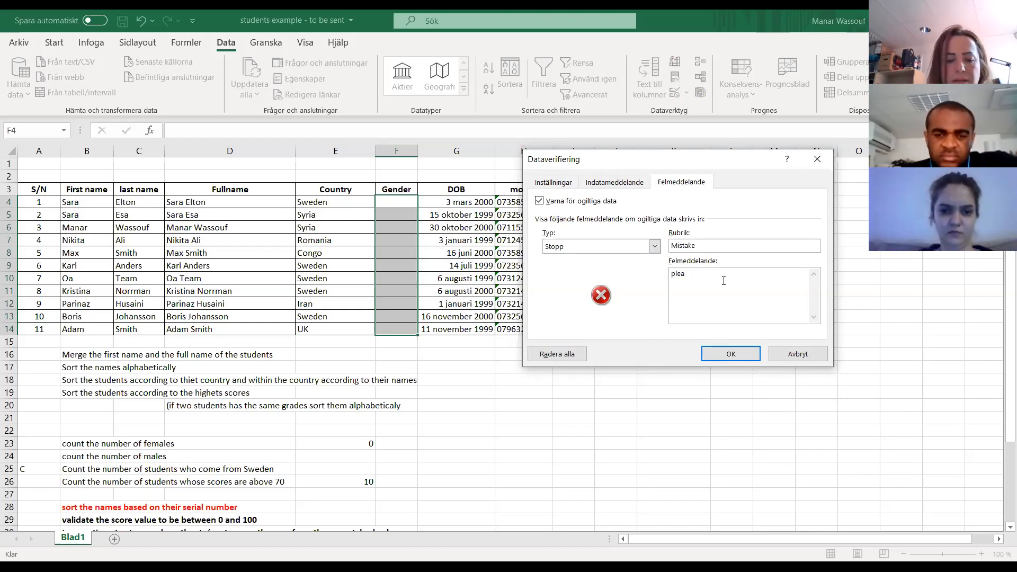
{"action": "type", "text": "se enter "}
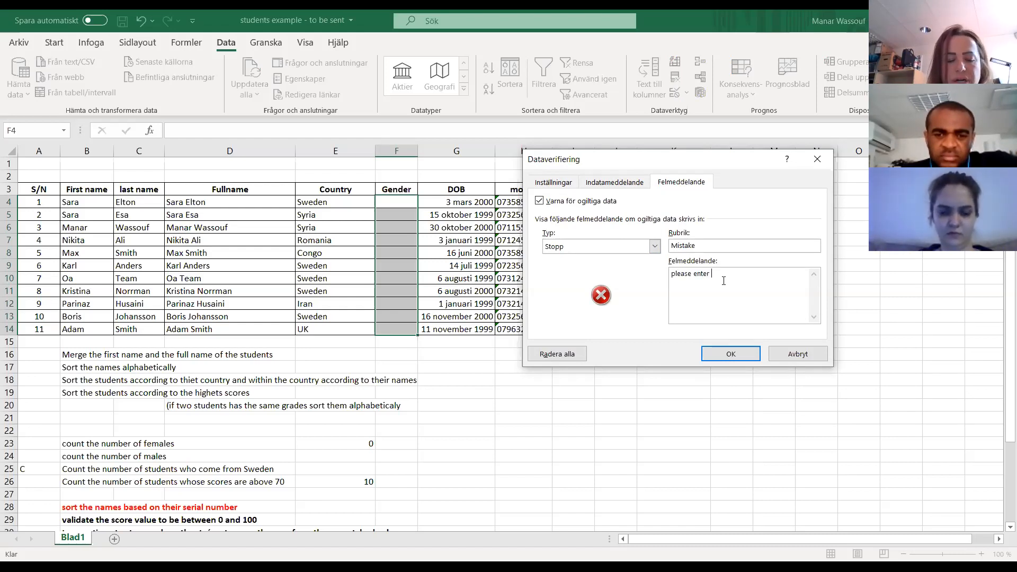
{"action": "type", "text": "a value from the list"}
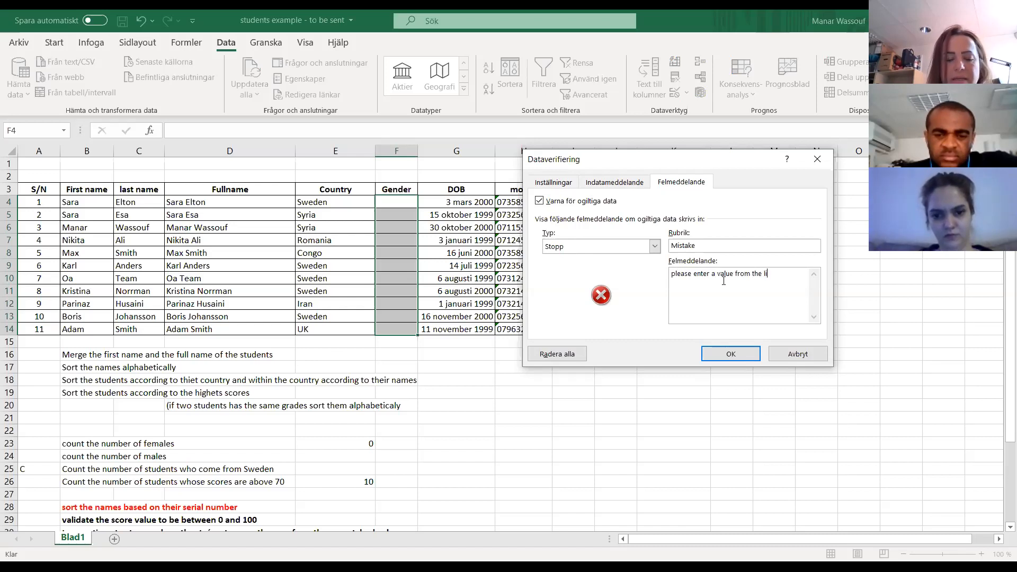
{"action": "left_click", "coordinate": [732, 355]}
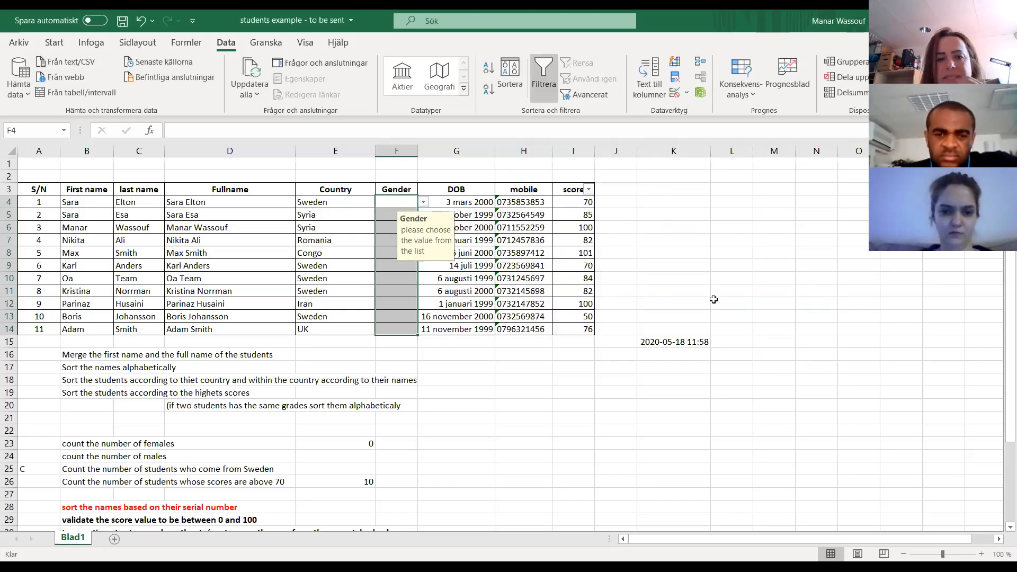
- Examine the input message and drop-down choices in the Gender cells F4 and F5
{"action": "left_click", "coordinate": [396, 203]}
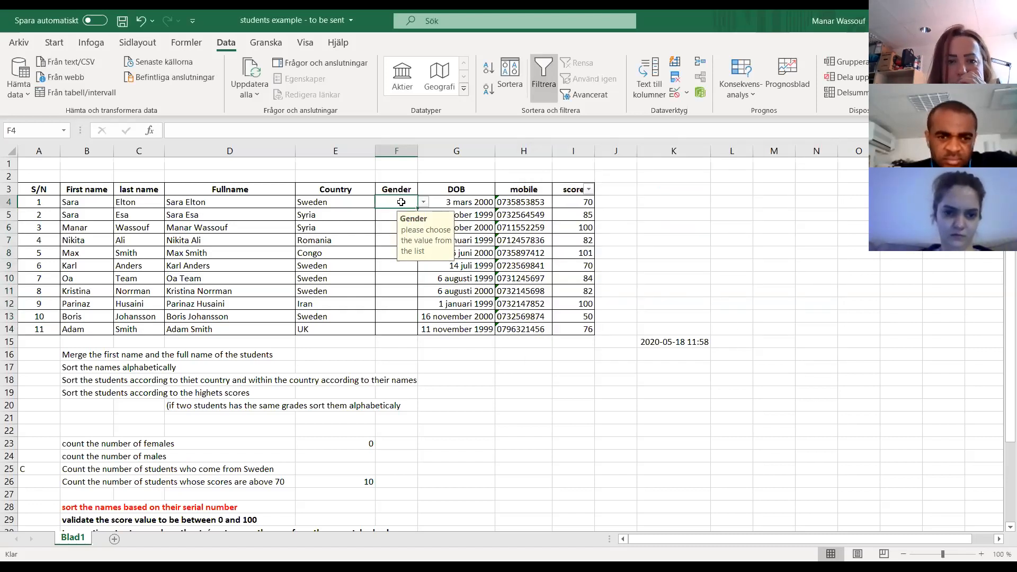
{"action": "left_click", "coordinate": [391, 212]}
{"action": "left_click", "coordinate": [399, 203]}
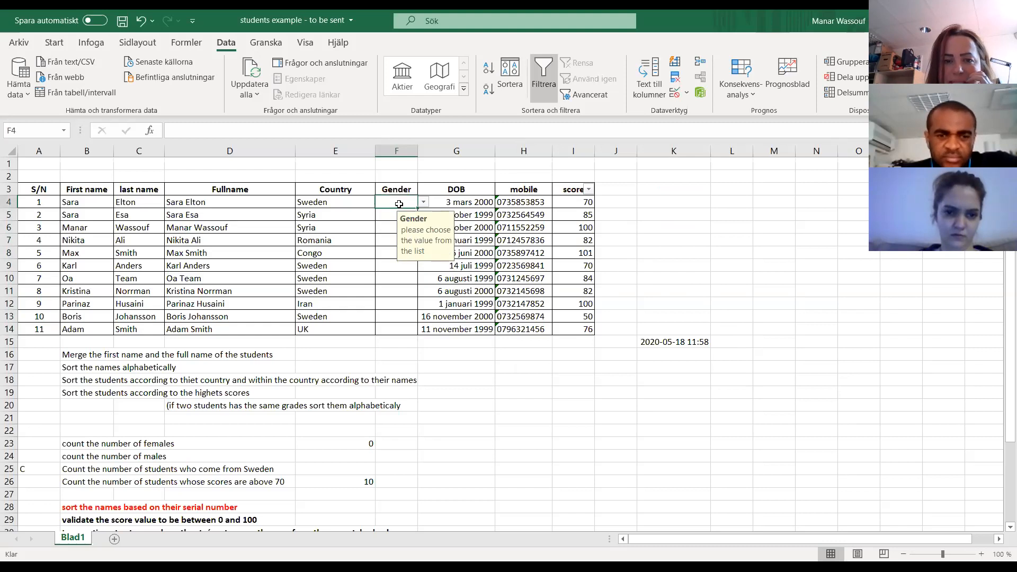
{"action": "left_click", "coordinate": [426, 204]}
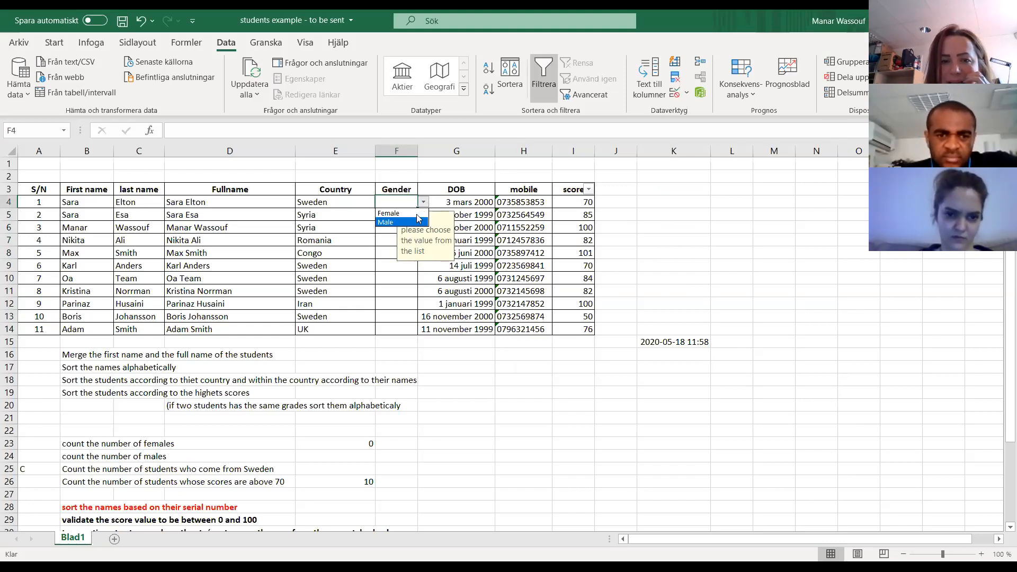
{"action": "left_click", "coordinate": [424, 204]}
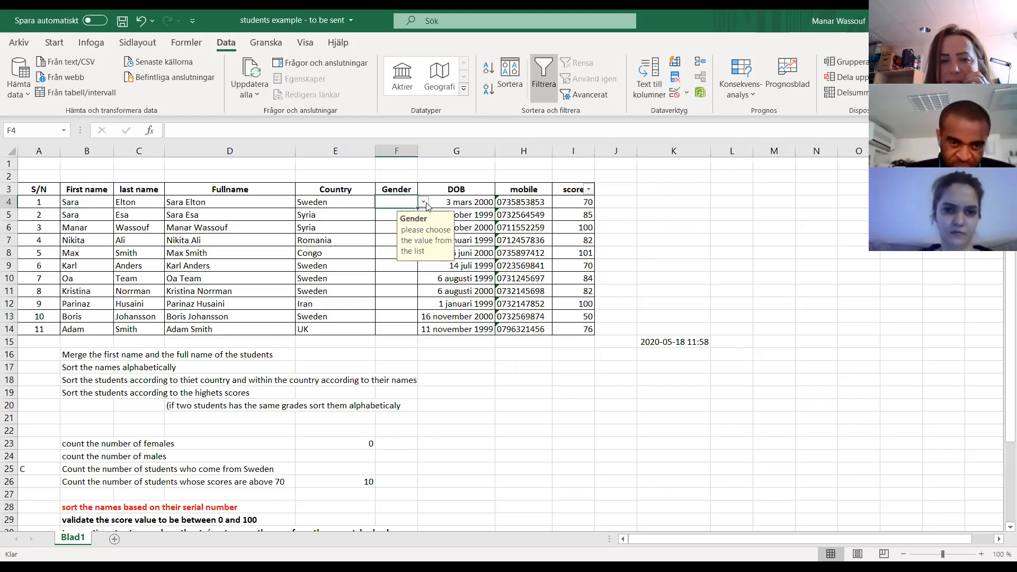
{"action": "left_click", "coordinate": [389, 214]}
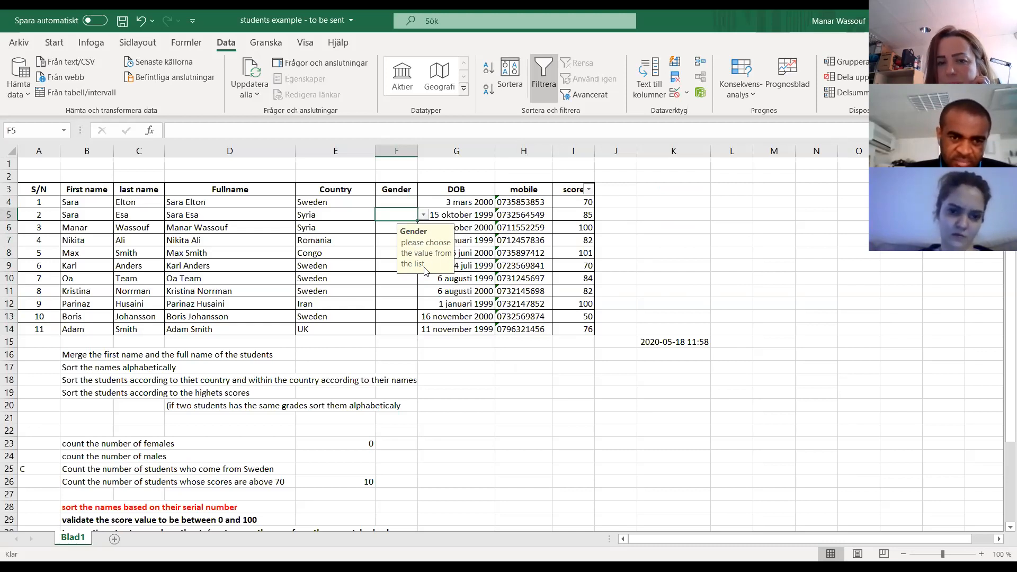
- Try to enter the misspelled gender "femal" in F4 to test the validation, then cancel the entry
{"action": "left_click", "coordinate": [403, 202]}
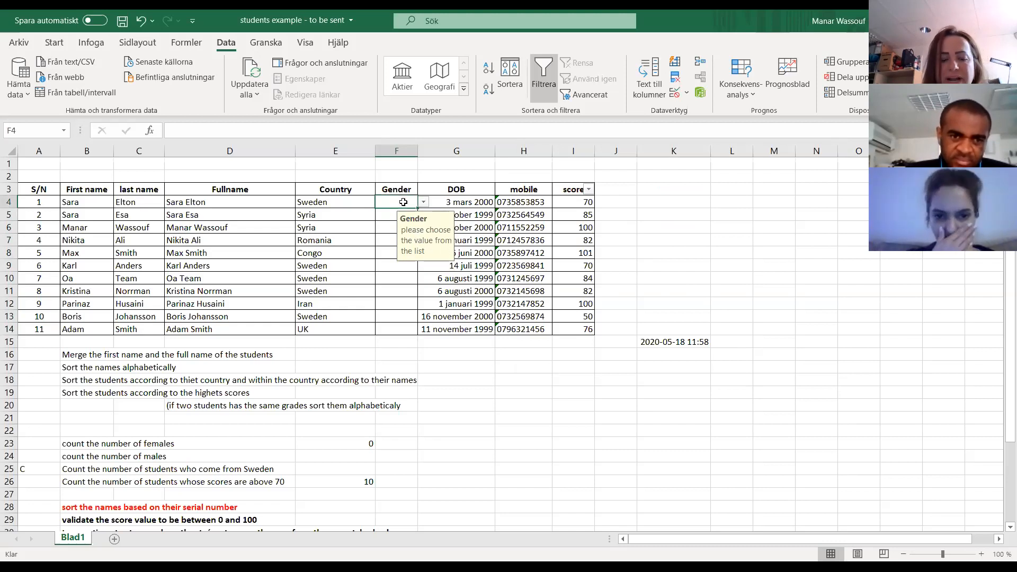
{"action": "type", "text": "h"}
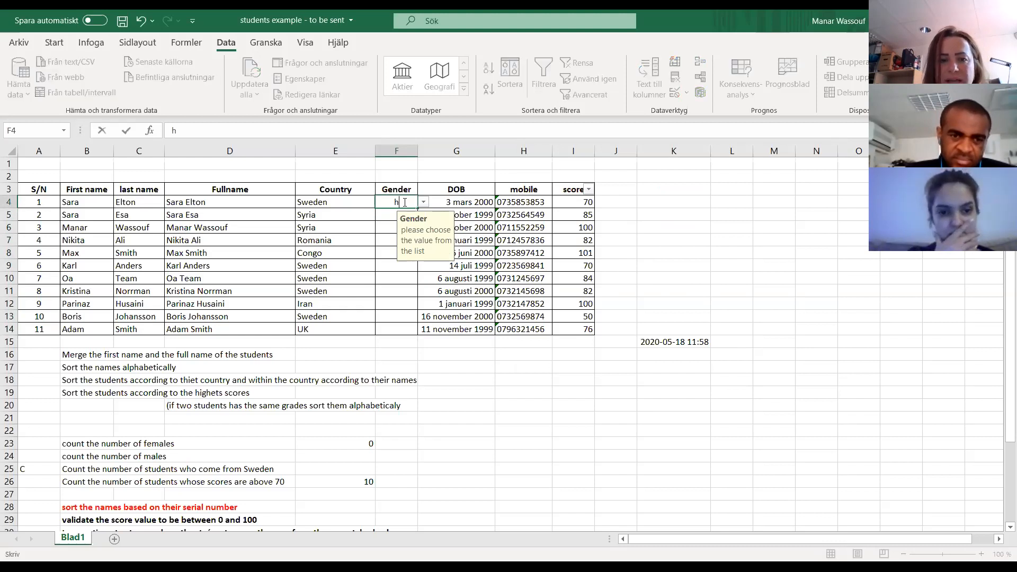
{"action": "type", "text": "emal"}
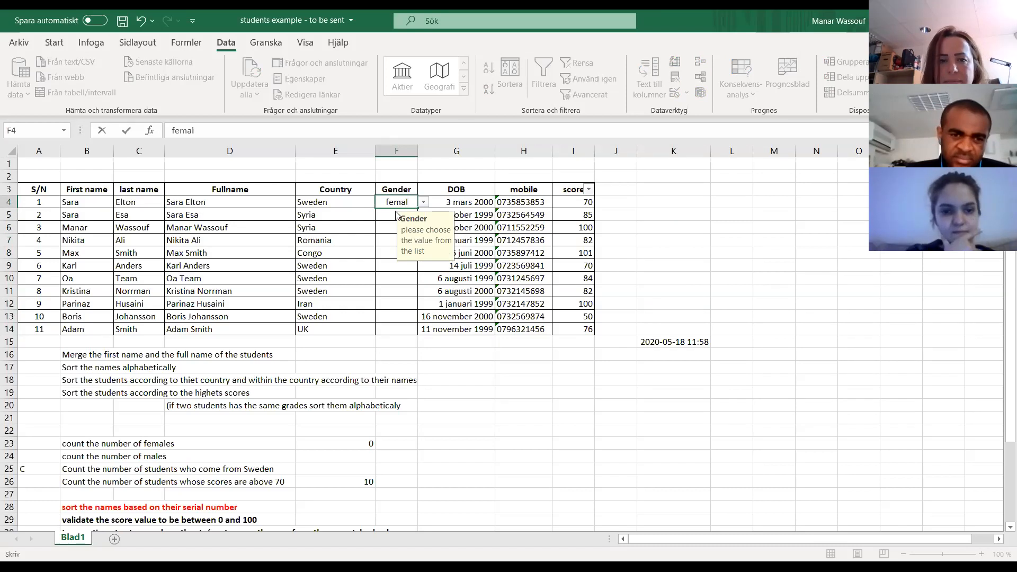
{"action": "key", "text": "Return"}
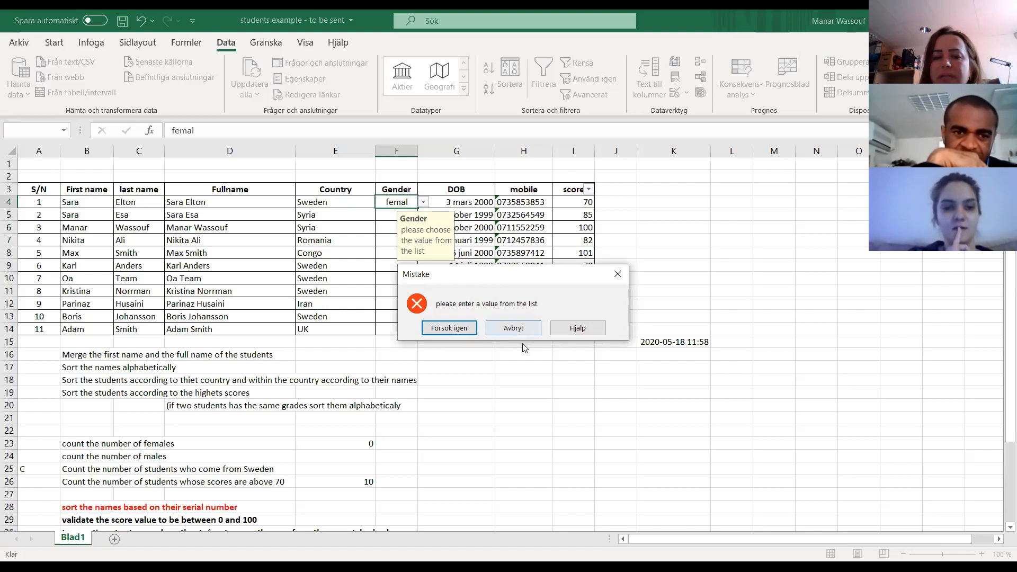
{"action": "left_click", "coordinate": [513, 328]}
- Choose Female from the drop-down list for the first three students in the Gender column, F4 to F6
{"action": "left_click", "coordinate": [424, 203]}
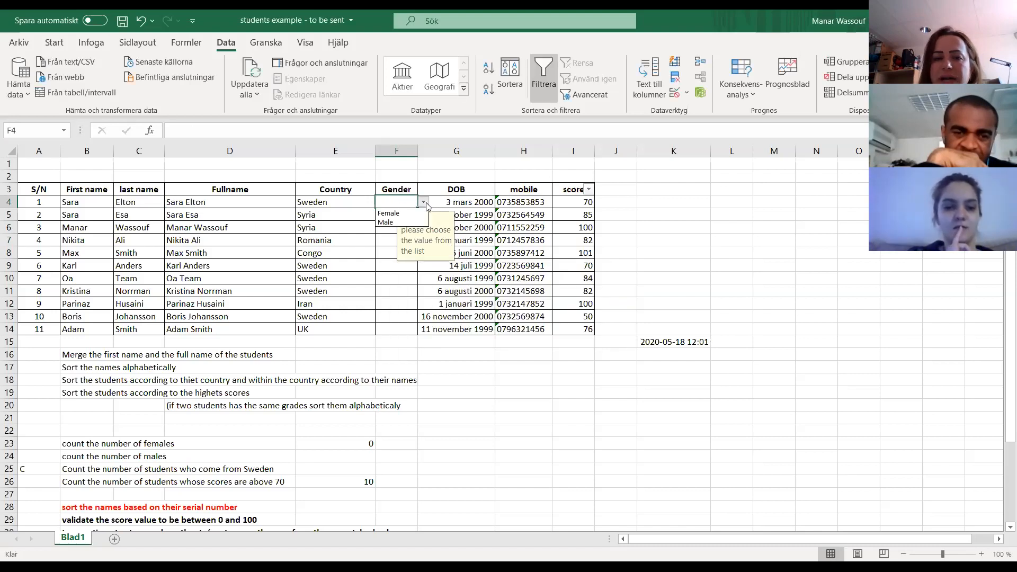
{"action": "left_click", "coordinate": [396, 214]}
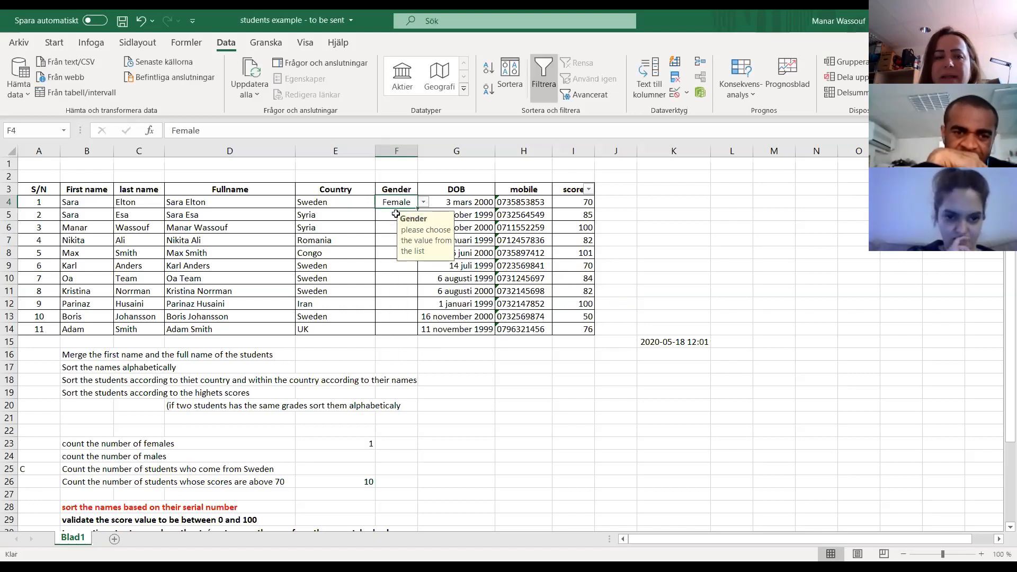
{"action": "left_click", "coordinate": [395, 214]}
{"action": "left_click", "coordinate": [424, 215]}
{"action": "left_click", "coordinate": [416, 226]}
{"action": "left_click", "coordinate": [392, 228]}
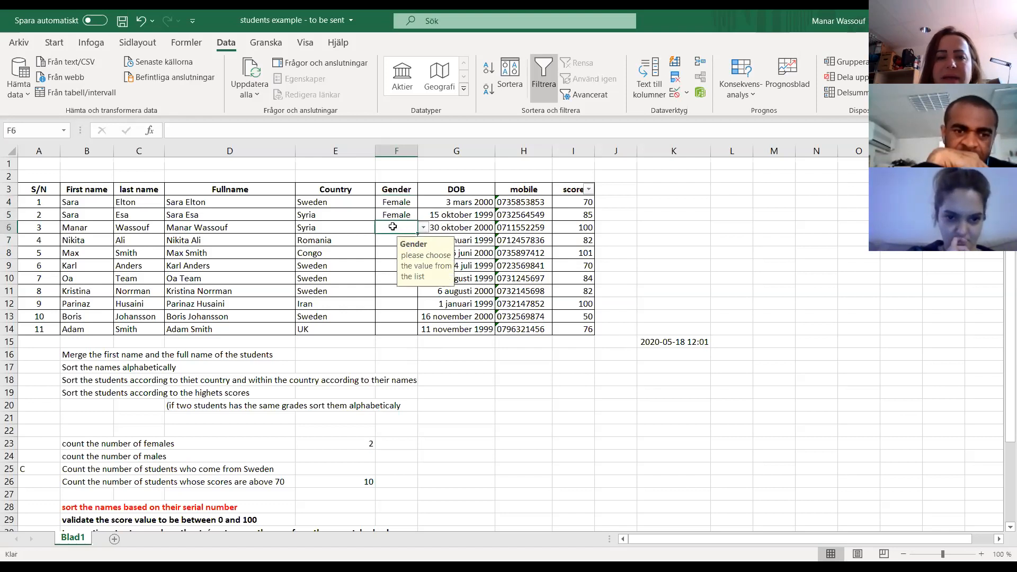
{"action": "left_click", "coordinate": [423, 228]}
{"action": "left_click", "coordinate": [401, 238]}
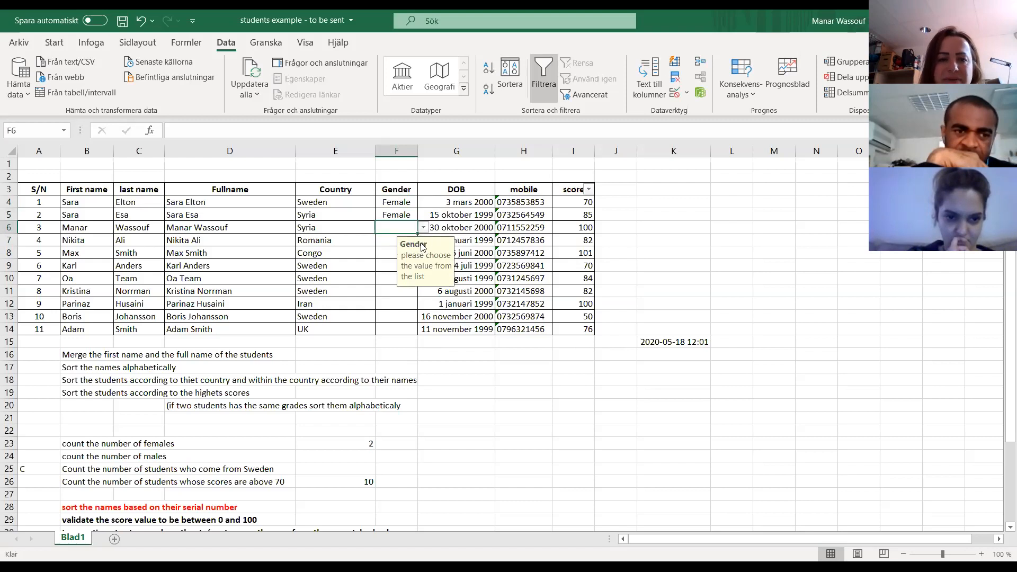
- Choose Male from the drop-down list as the gender in F7
{"action": "left_click", "coordinate": [401, 241]}
{"action": "left_click", "coordinate": [424, 240]}
{"action": "left_click", "coordinate": [390, 258]}
{"action": "left_click", "coordinate": [390, 253]}
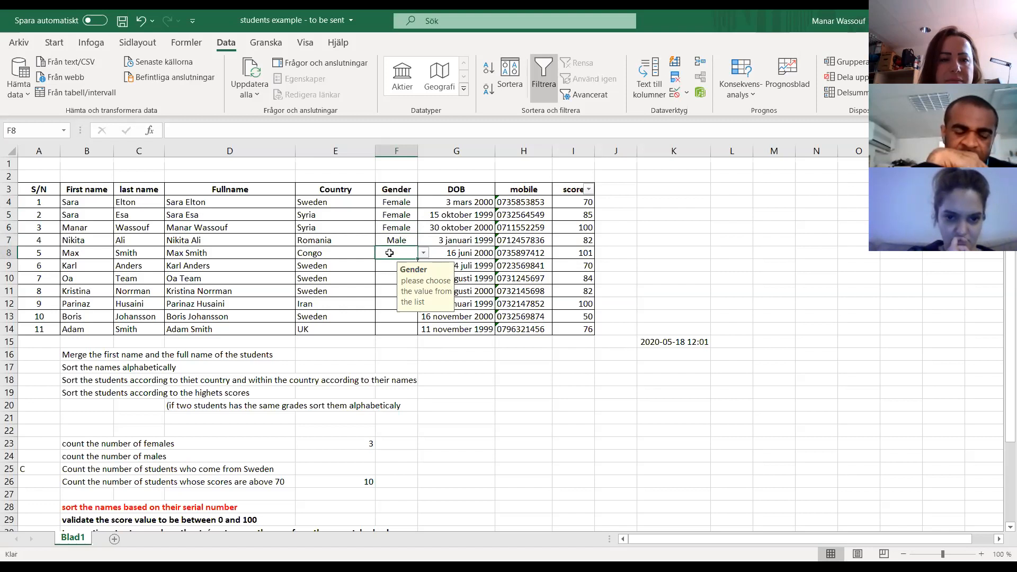
- Set the gender in F7 to Female and the gender in F8 to Male using the drop-down lists
{"action": "left_click", "coordinate": [389, 240]}
{"action": "left_click", "coordinate": [423, 239]}
{"action": "left_click", "coordinate": [398, 252]}
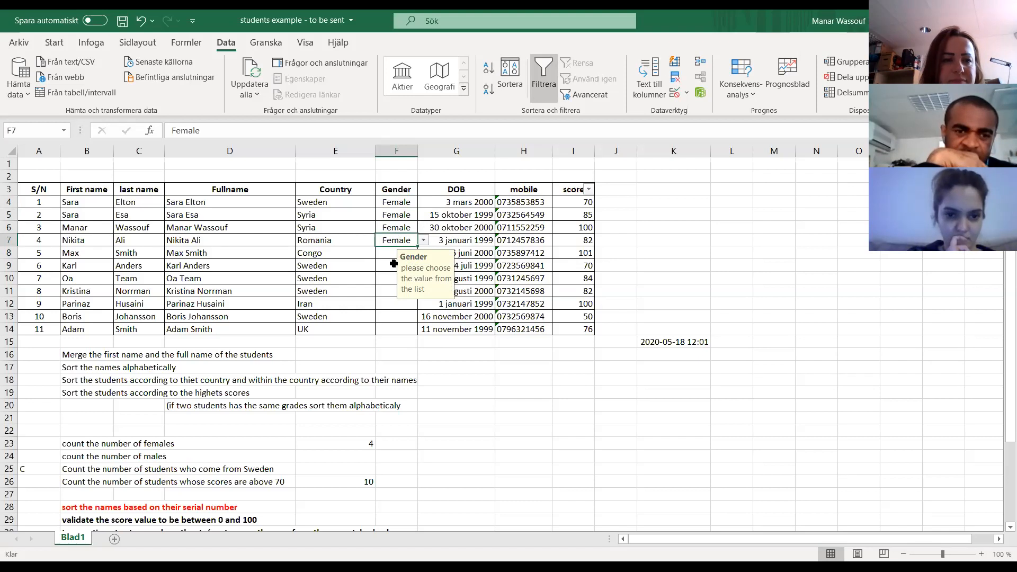
{"action": "left_click", "coordinate": [390, 253]}
{"action": "left_click", "coordinate": [423, 252]}
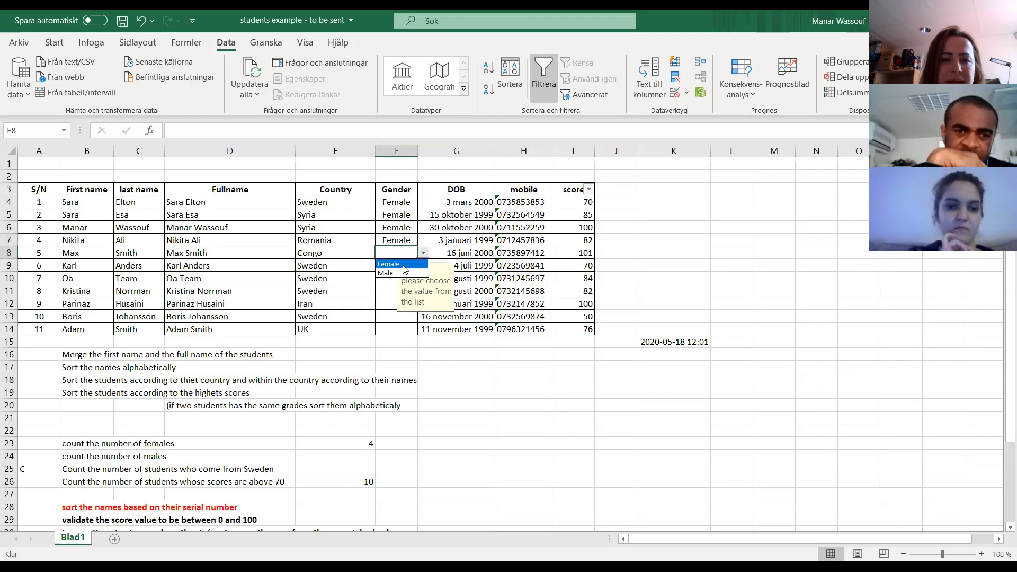
{"action": "left_click", "coordinate": [399, 274]}
- Choose Male from the drop-down list for the students in F9 and F10
{"action": "left_click", "coordinate": [394, 266]}
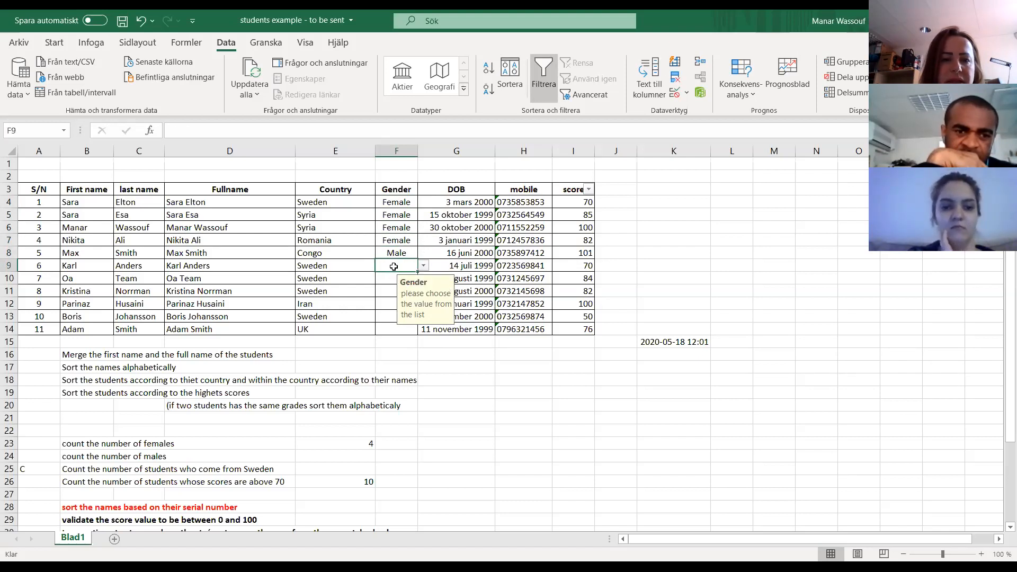
{"action": "left_click", "coordinate": [423, 265]}
{"action": "left_click", "coordinate": [392, 287]}
{"action": "left_click", "coordinate": [385, 280]}
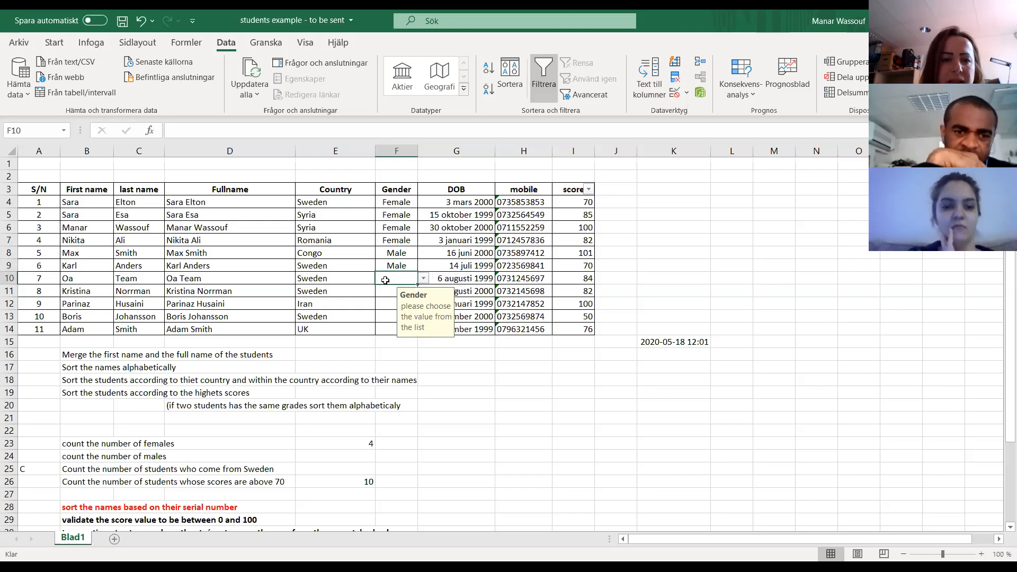
{"action": "left_click", "coordinate": [424, 278]}
{"action": "left_click", "coordinate": [394, 299]}
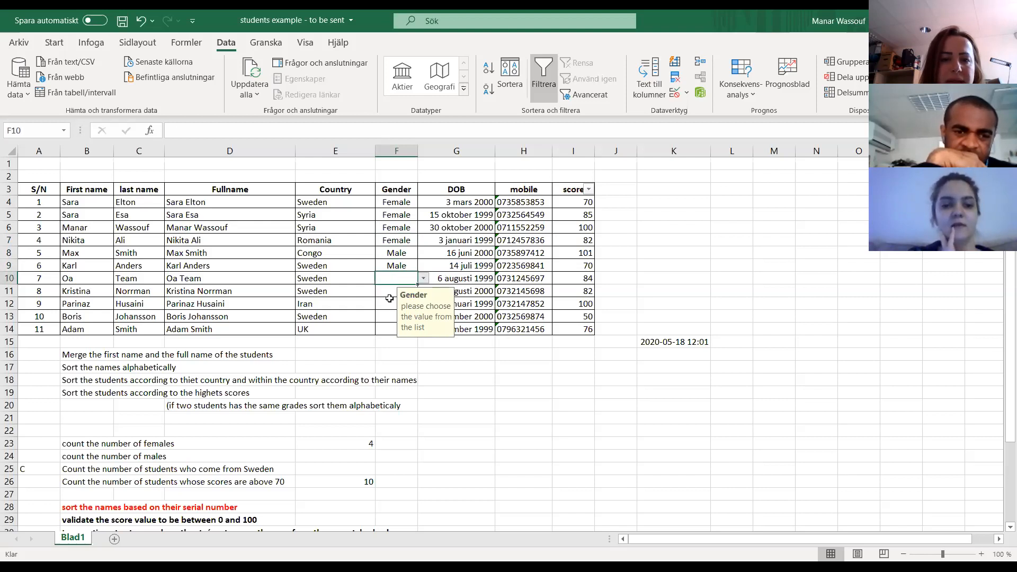
- Choose Female from the drop-down list for the students in F11 and F12
{"action": "left_click", "coordinate": [386, 293]}
{"action": "left_click", "coordinate": [423, 291]}
{"action": "left_click", "coordinate": [387, 303]}
{"action": "left_click", "coordinate": [387, 303]}
{"action": "left_click", "coordinate": [424, 304]}
{"action": "left_click", "coordinate": [405, 316]}
- Choose Male from the drop-down list for the last two students, in F13 and F14
{"action": "left_click", "coordinate": [384, 315]}
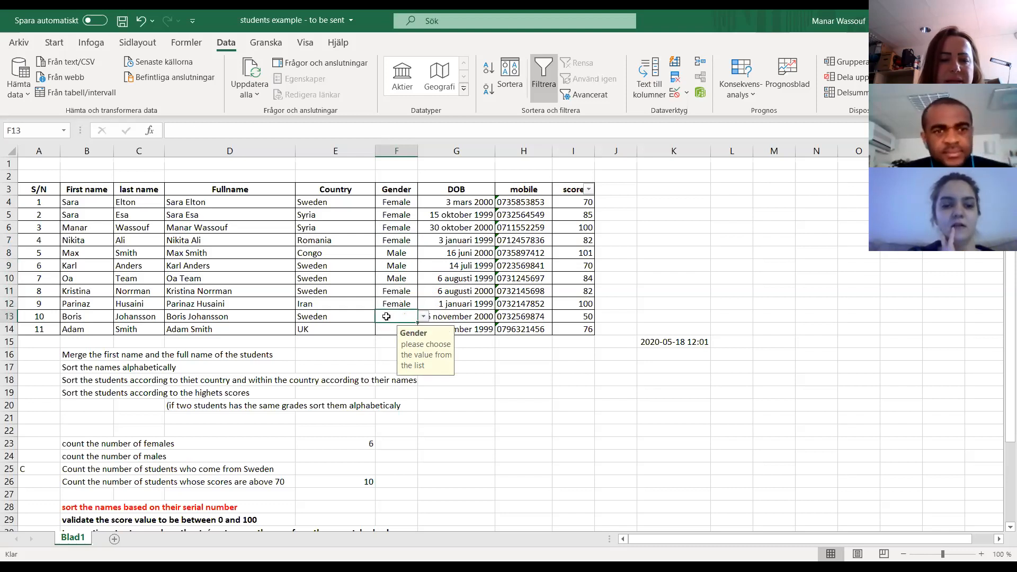
{"action": "left_click", "coordinate": [424, 317]}
{"action": "left_click", "coordinate": [389, 341]}
{"action": "left_click", "coordinate": [384, 328]}
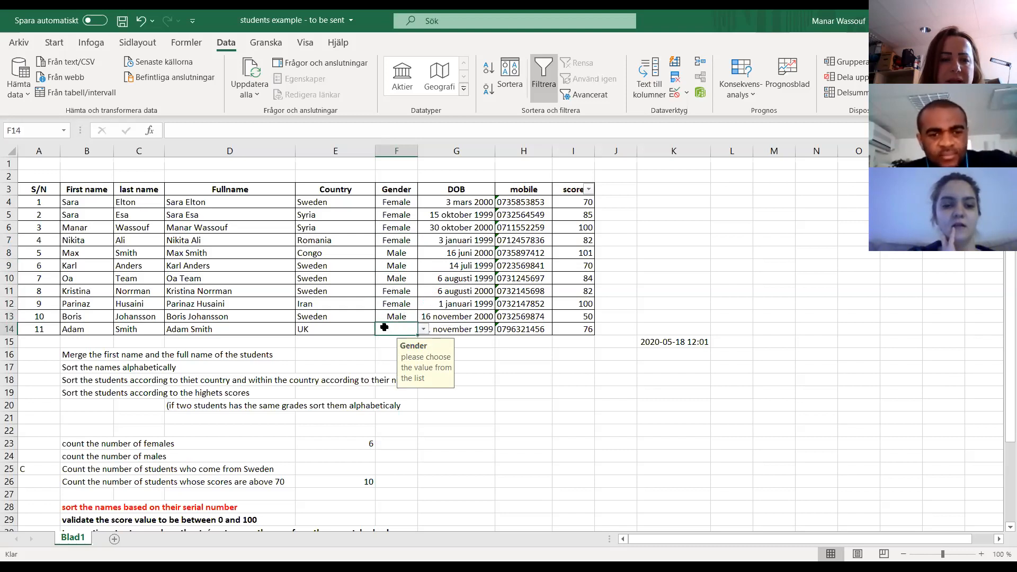
{"action": "left_click", "coordinate": [424, 329]}
{"action": "left_click", "coordinate": [396, 348]}
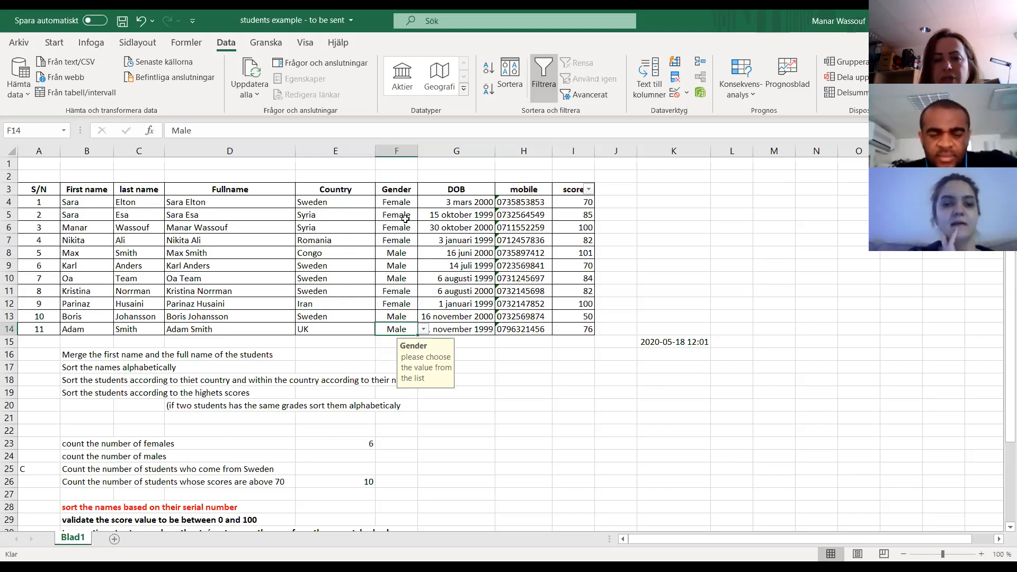
- Review the data validation criteria and allowed data types for the Gender cells F4:F14, then close the settings without applying anything
{"action": "left_click", "coordinate": [402, 202]}
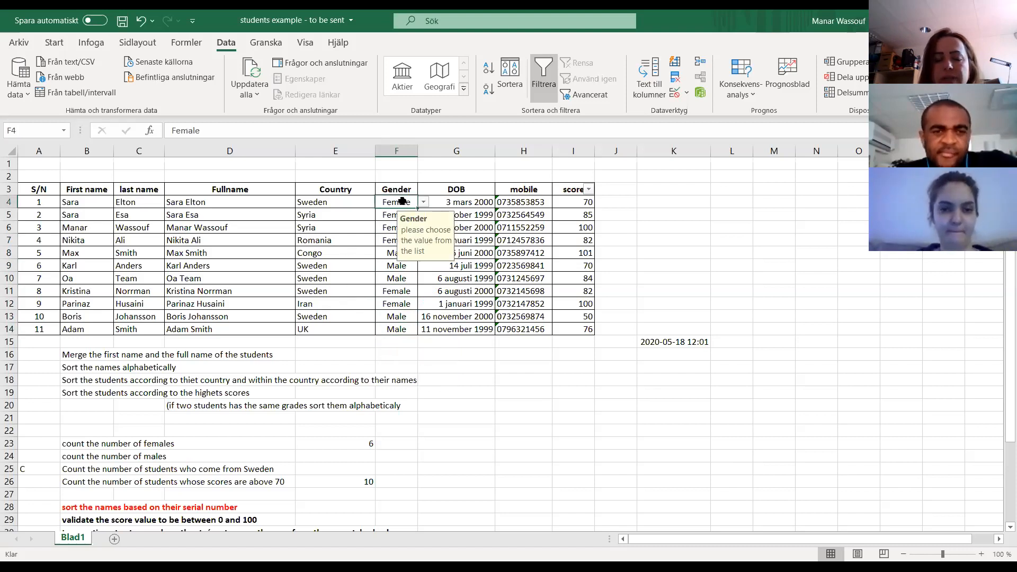
{"action": "left_click_drag", "start_coordinate": [400, 203], "coordinate": [388, 329]}
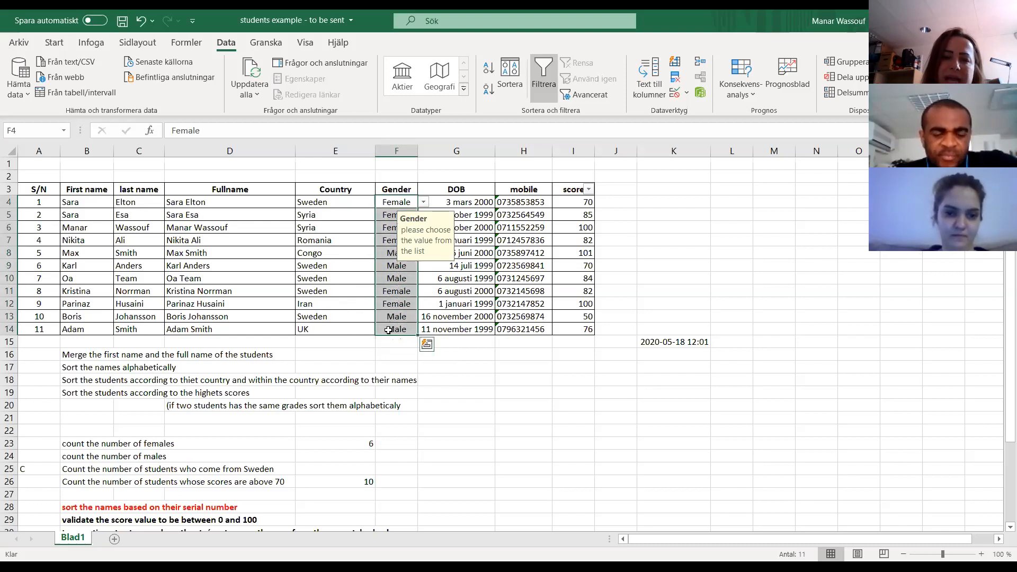
{"action": "left_click", "coordinate": [688, 95]}
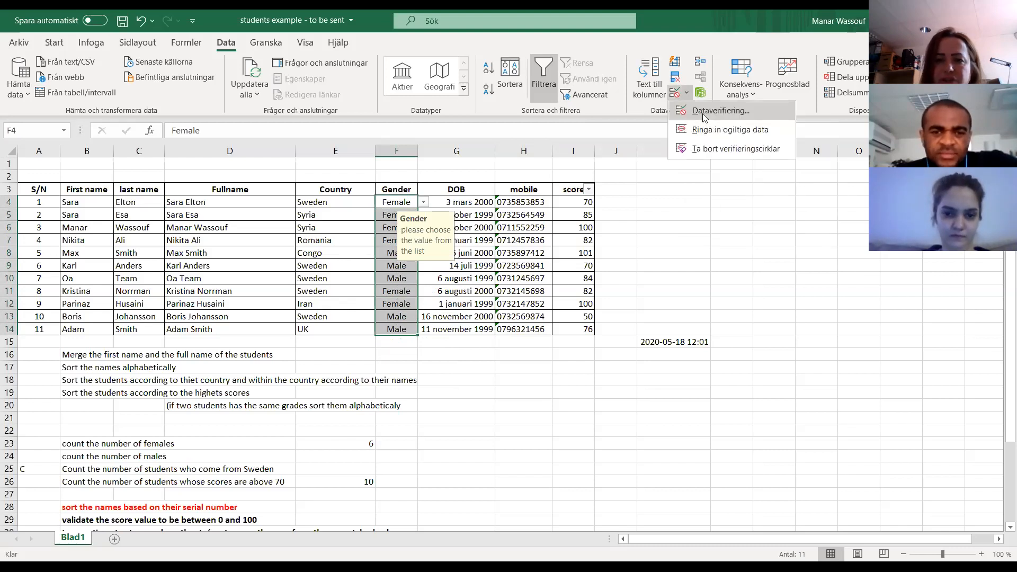
{"action": "left_click", "coordinate": [703, 114]}
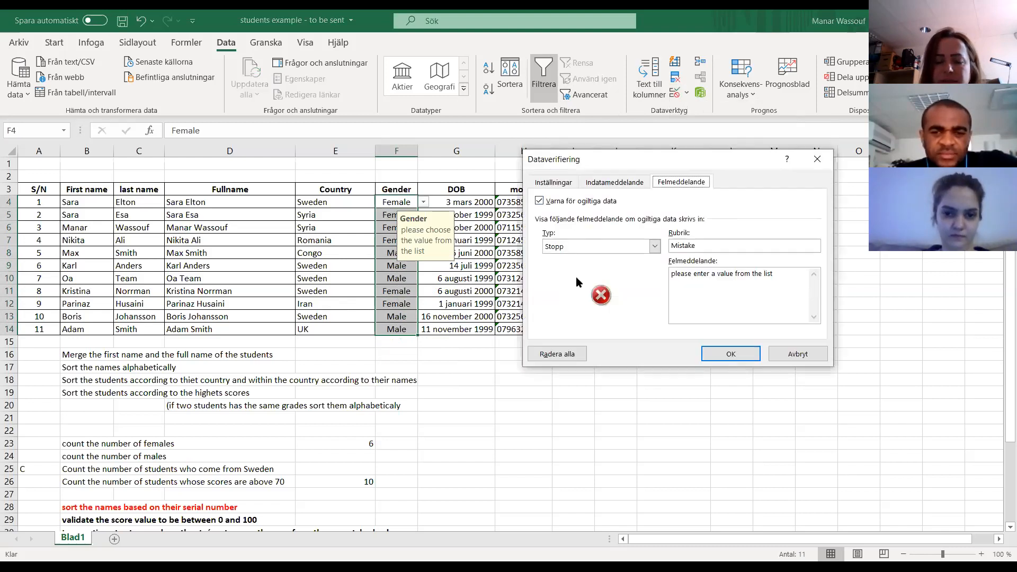
{"action": "left_click", "coordinate": [553, 182]}
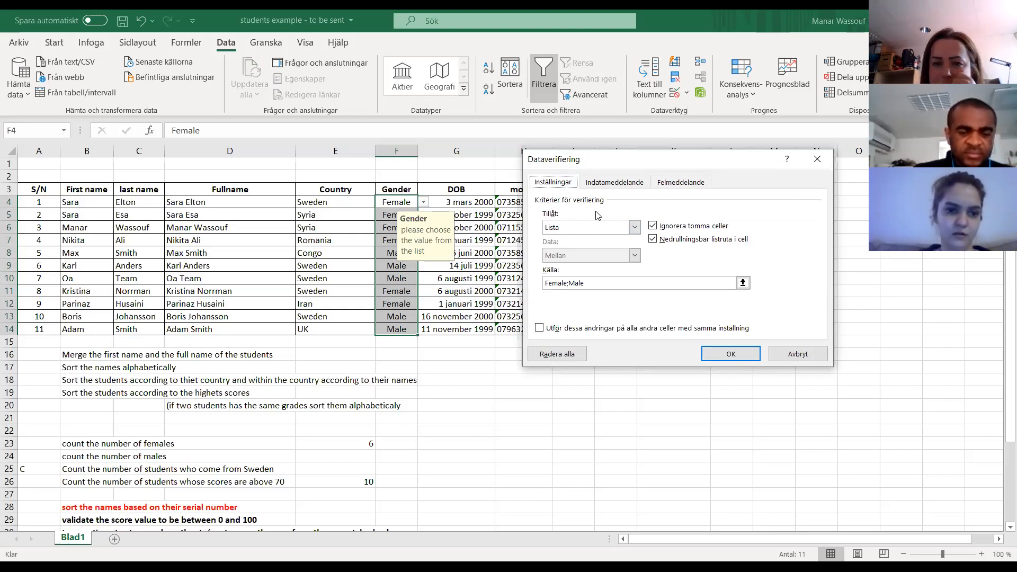
{"action": "left_click", "coordinate": [577, 228]}
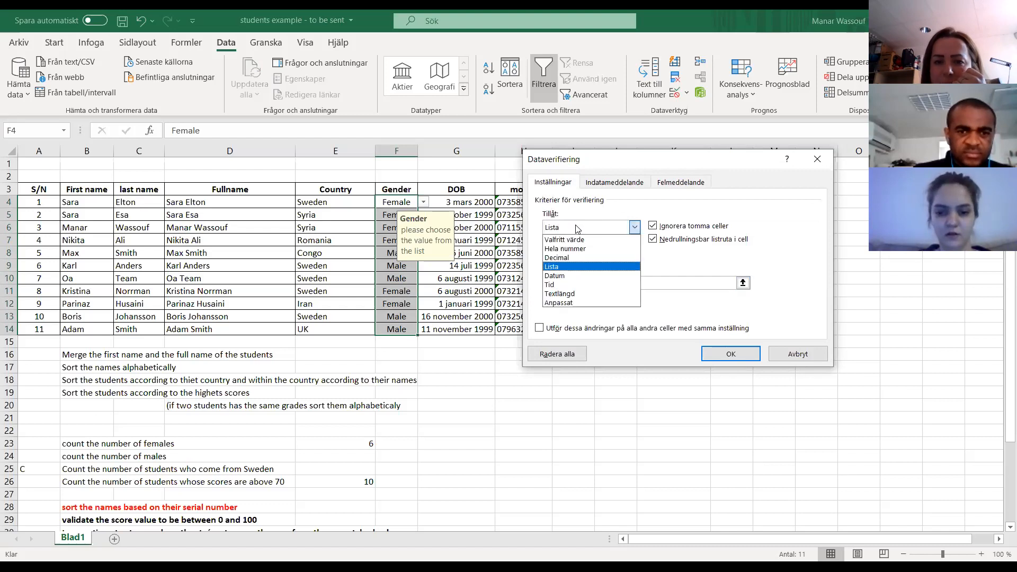
{"action": "left_click", "coordinate": [577, 227]}
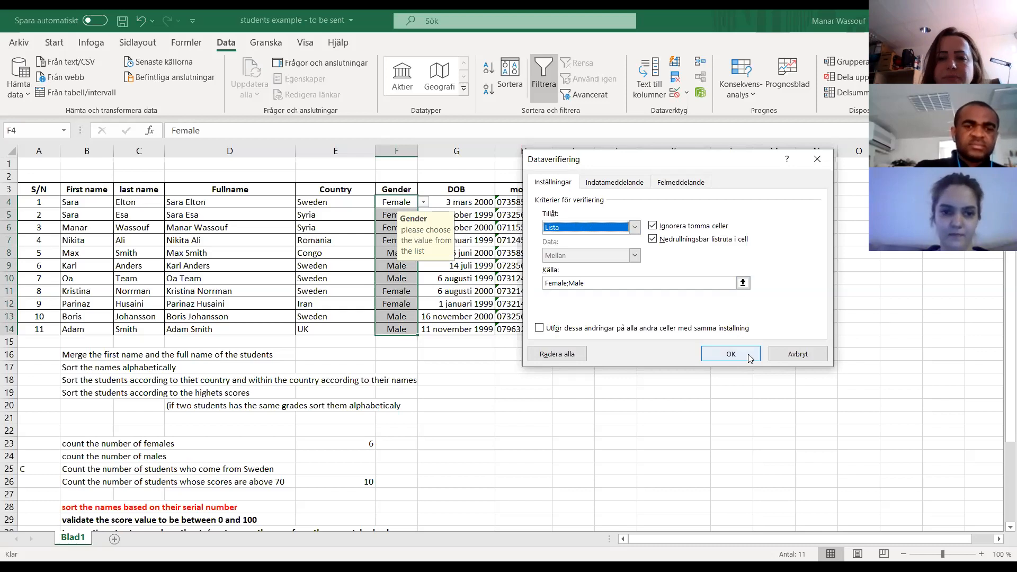
{"action": "left_click", "coordinate": [797, 355]}
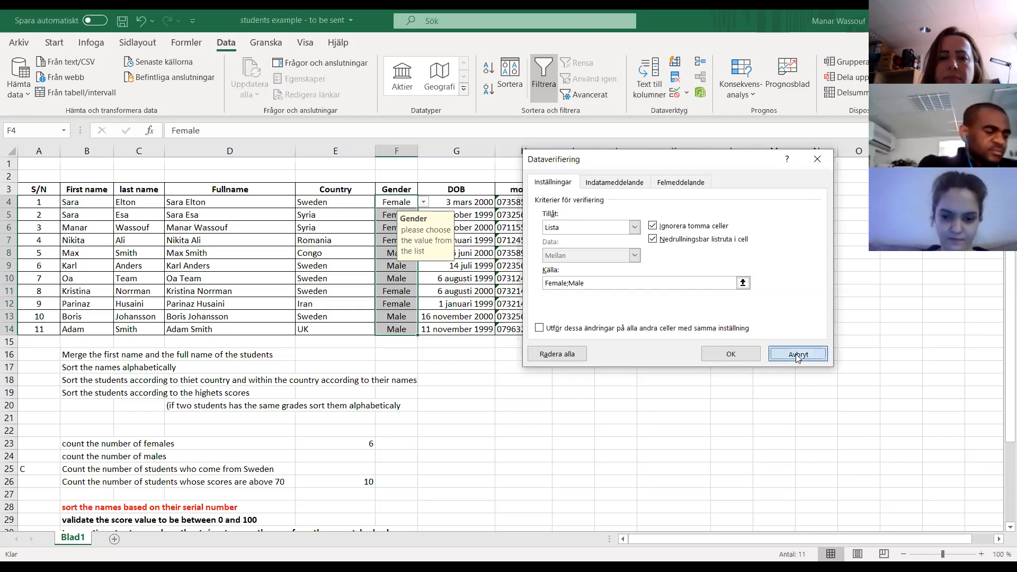
{"action": "left_click", "coordinate": [413, 280]}
{"action": "left_click", "coordinate": [398, 203]}
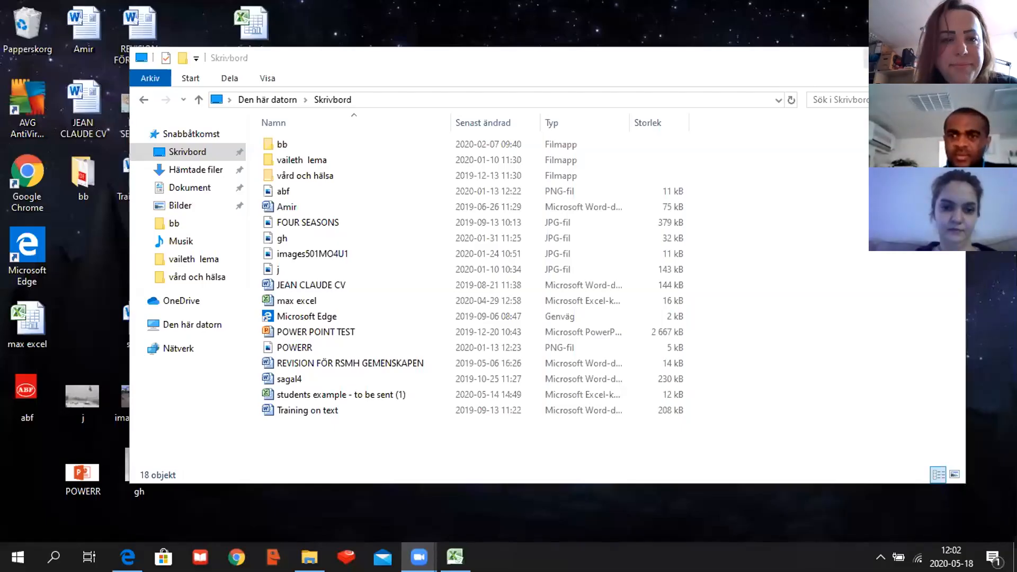
- Close the Skrivbord folder window and switch to the Excel workbook "students example - to be sent (2)"
{"action": "left_click", "coordinate": [880, 58]}
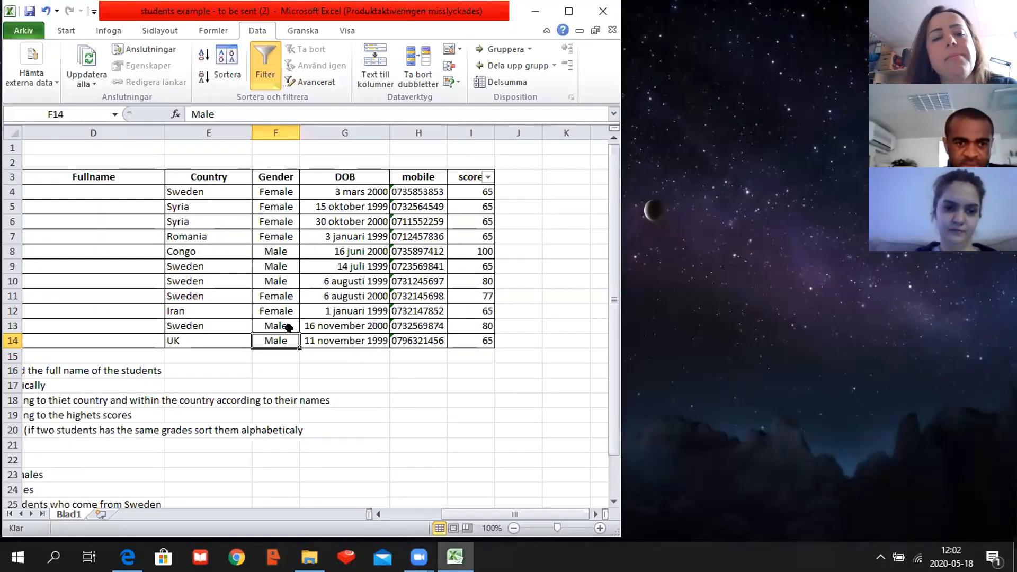
{"action": "left_click", "coordinate": [289, 327]}
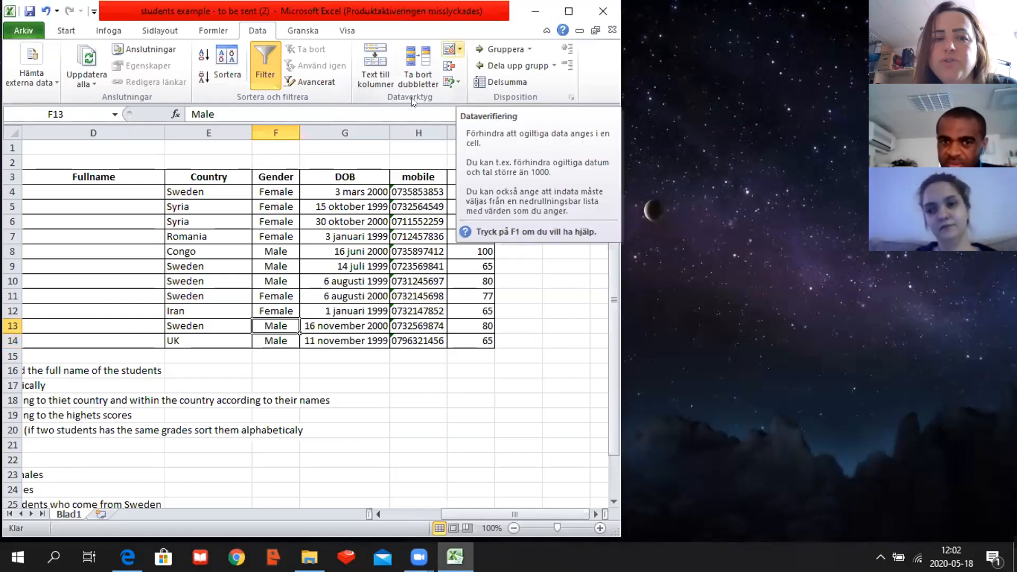
{"action": "left_click", "coordinate": [290, 343]}
{"action": "left_click_drag", "start_coordinate": [291, 190], "coordinate": [292, 278]}
{"action": "left_click", "coordinate": [286, 350]}
{"action": "left_click_drag", "start_coordinate": [288, 340], "coordinate": [287, 340]}
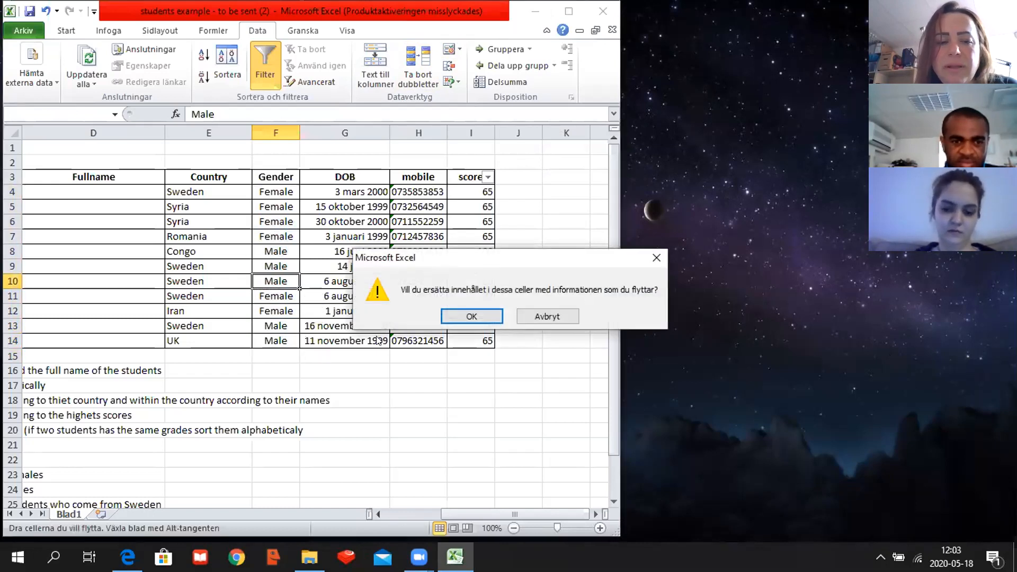
{"action": "left_click", "coordinate": [657, 256]}
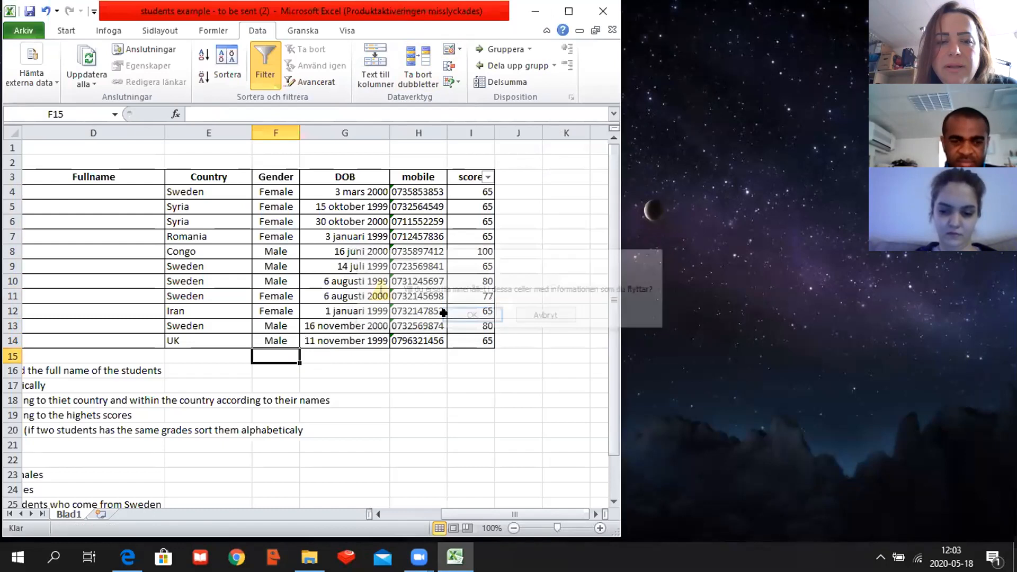
{"action": "left_click", "coordinate": [292, 340]}
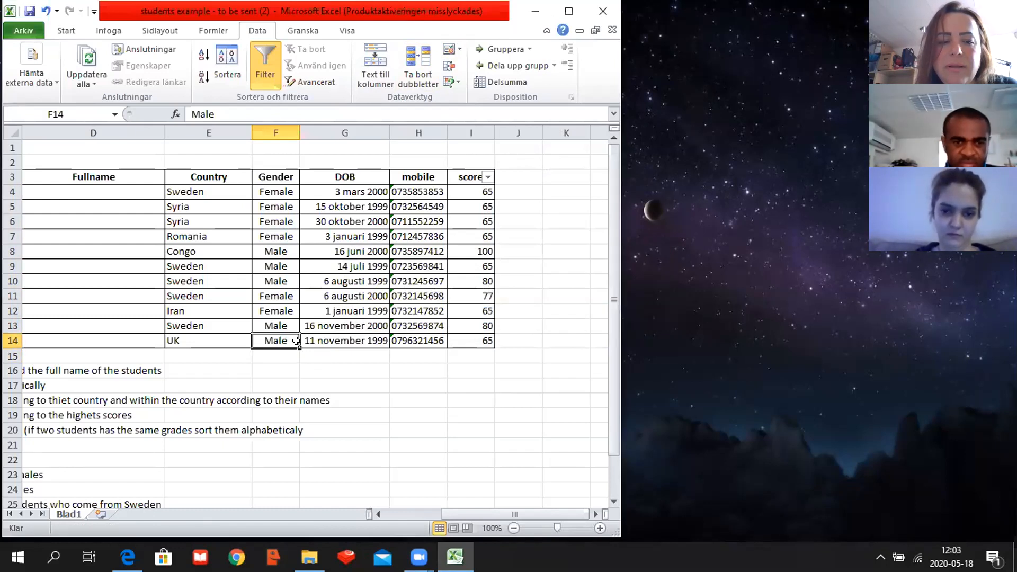
{"action": "left_click_drag", "start_coordinate": [291, 348], "coordinate": [280, 329]}
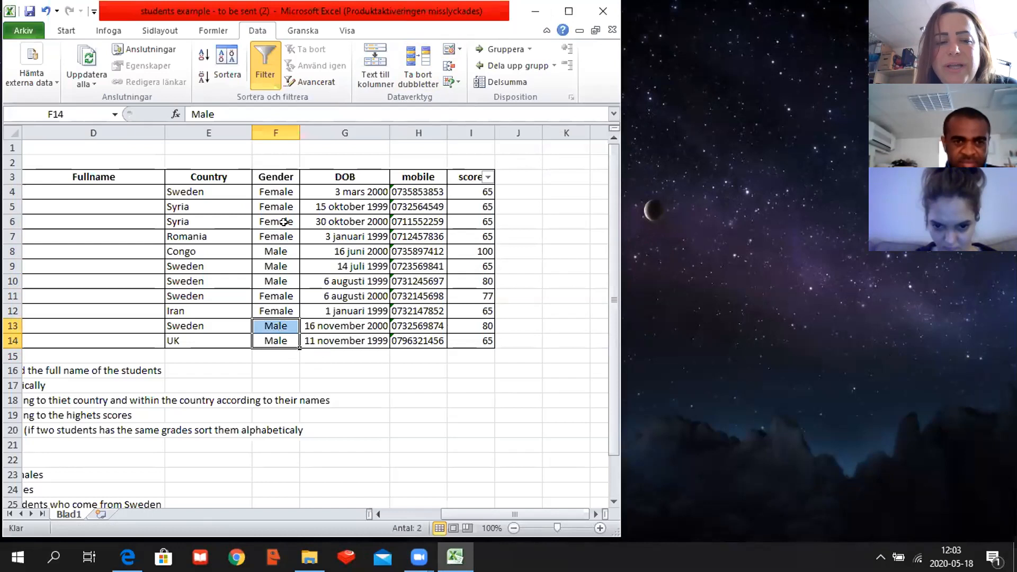
{"action": "left_click", "coordinate": [280, 195]}
{"action": "mouse_move", "coordinate": [293, 196]}
{"action": "left_mouse_down"}
{"action": "mouse_move", "coordinate": [295, 305]}
{"action": "mouse_move", "coordinate": [293, 196]}
{"action": "left_mouse_up"}
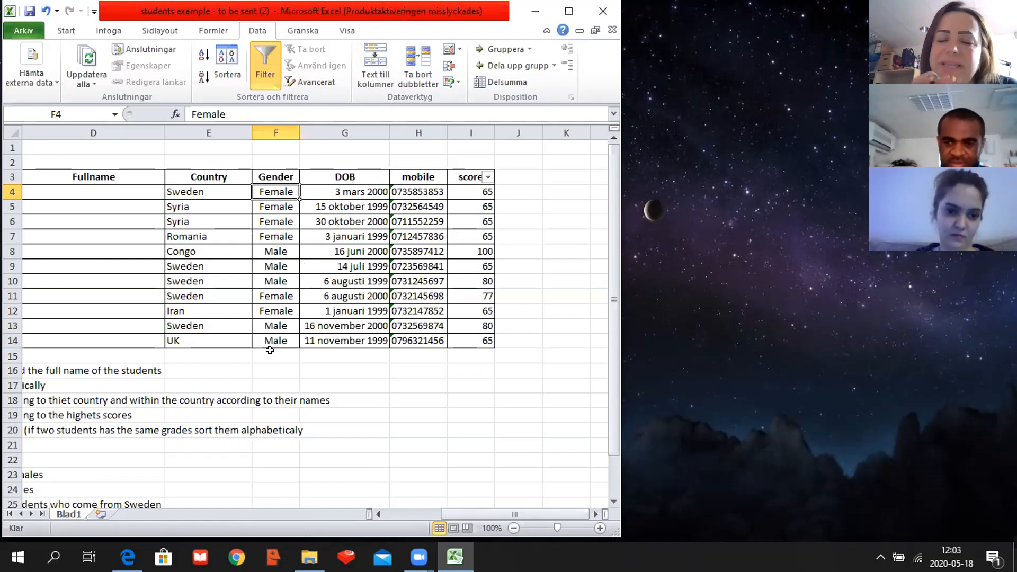
{"action": "left_click", "coordinate": [304, 340]}
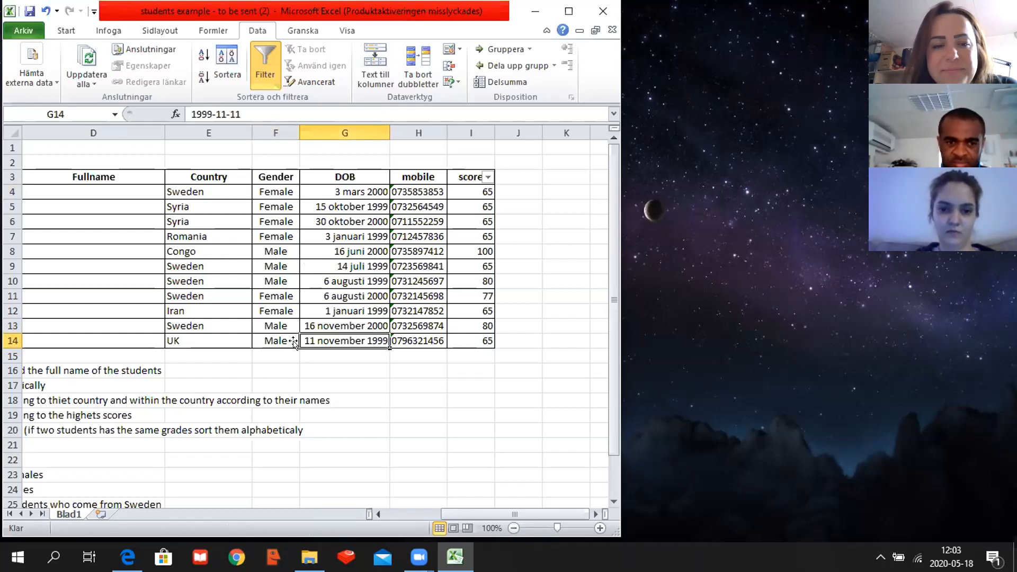
{"action": "left_click", "coordinate": [284, 339]}
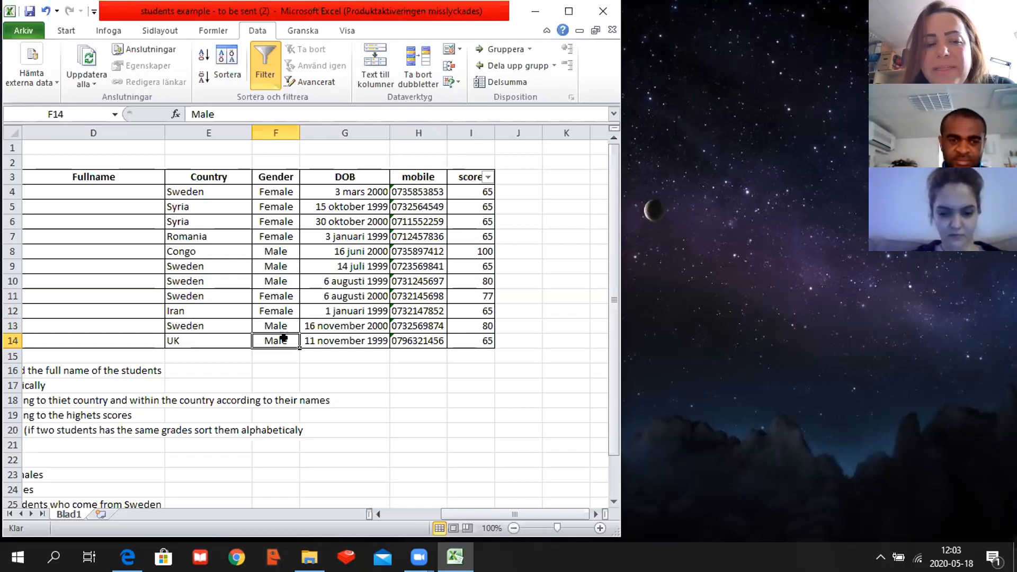
{"action": "left_click", "coordinate": [282, 325], "text": "shift"}
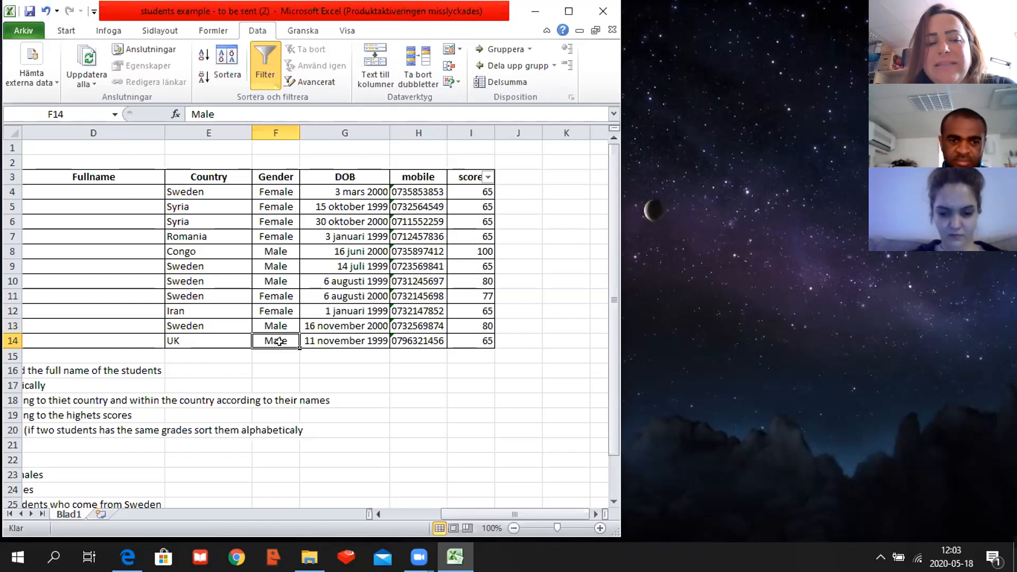
- Start data validation for the Gender cells F4:F14 and allow only values from a list (Lista)
{"action": "left_click_drag", "start_coordinate": [280, 340], "coordinate": [273, 188]}
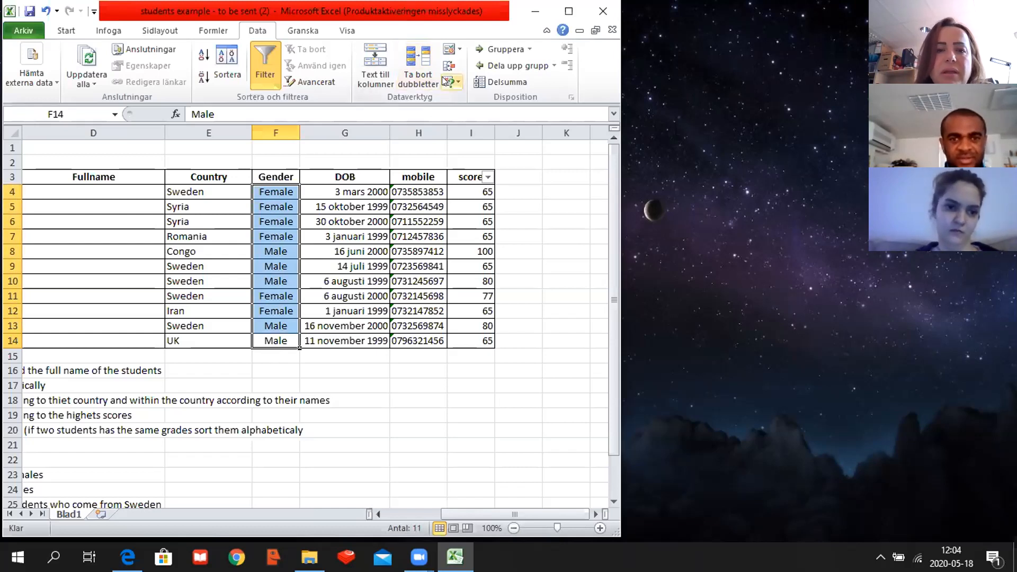
{"action": "left_click", "coordinate": [458, 49]}
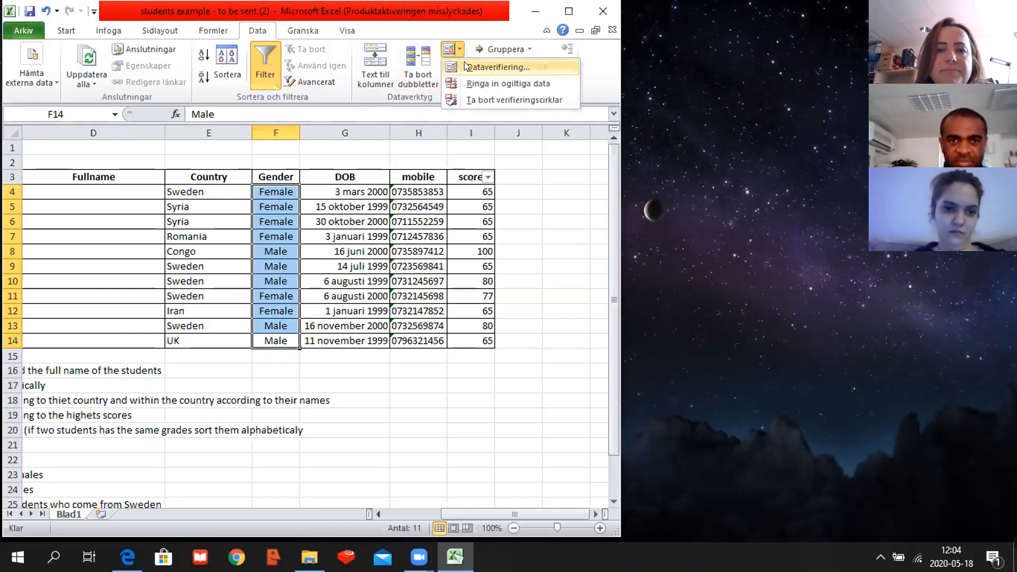
{"action": "left_click", "coordinate": [465, 66]}
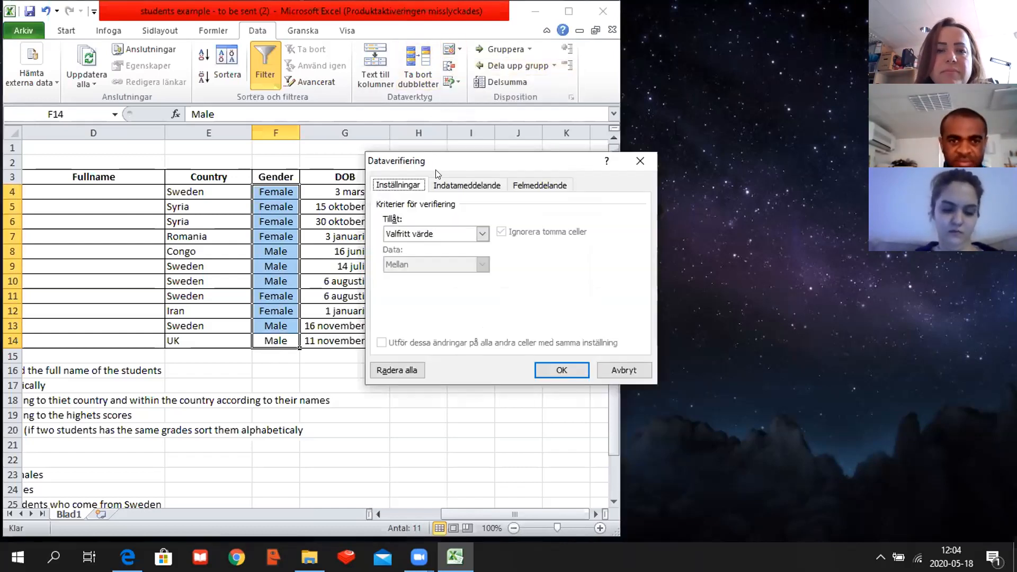
{"action": "left_click", "coordinate": [482, 234]}
{"action": "left_click", "coordinate": [413, 279]}
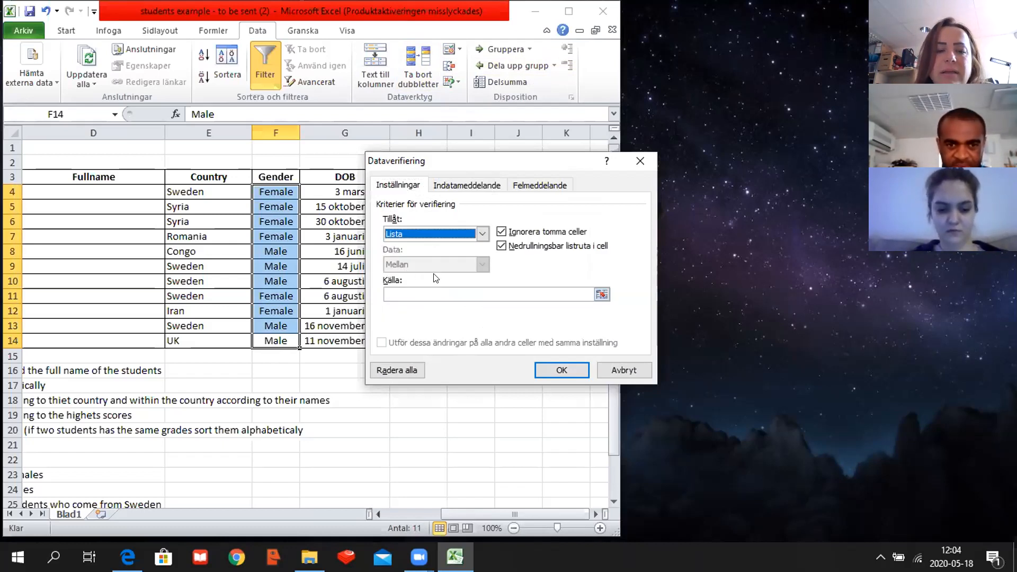
- Enter "male,female" as the source of the validation list
{"action": "left_click", "coordinate": [427, 292]}
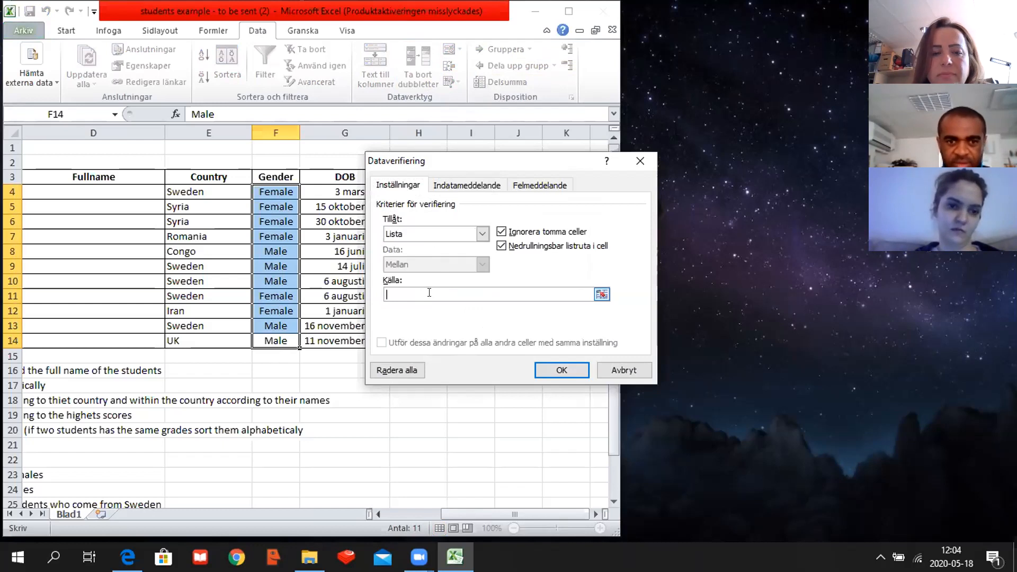
{"action": "type", "text": "male"}
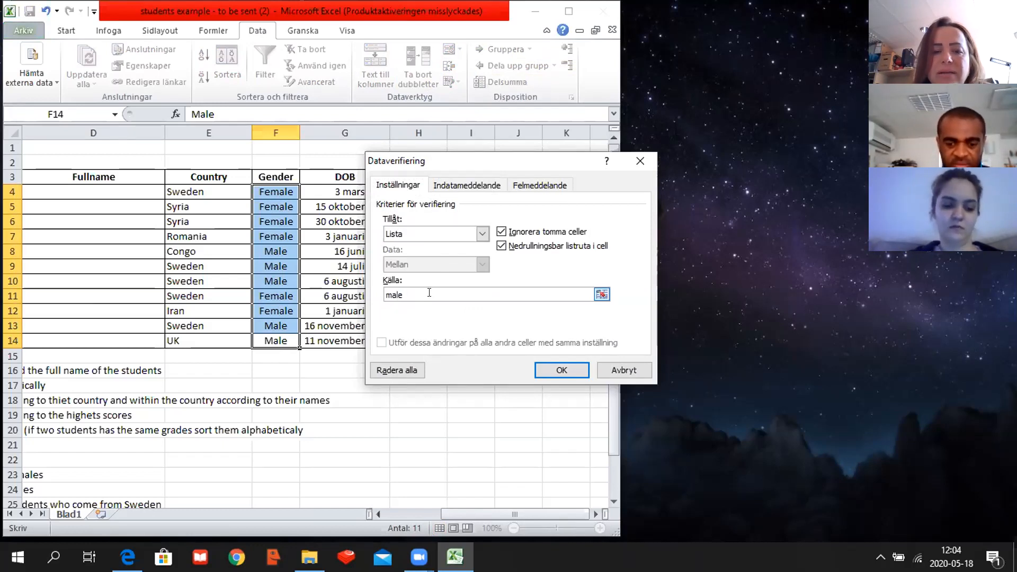
{"action": "type", "text": ","}
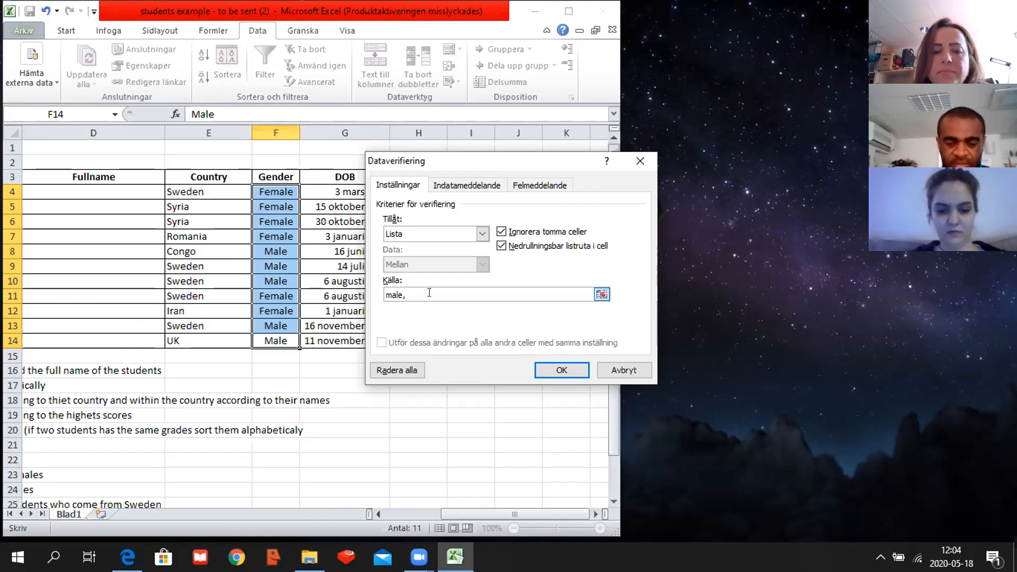
{"action": "type", "text": " f"}
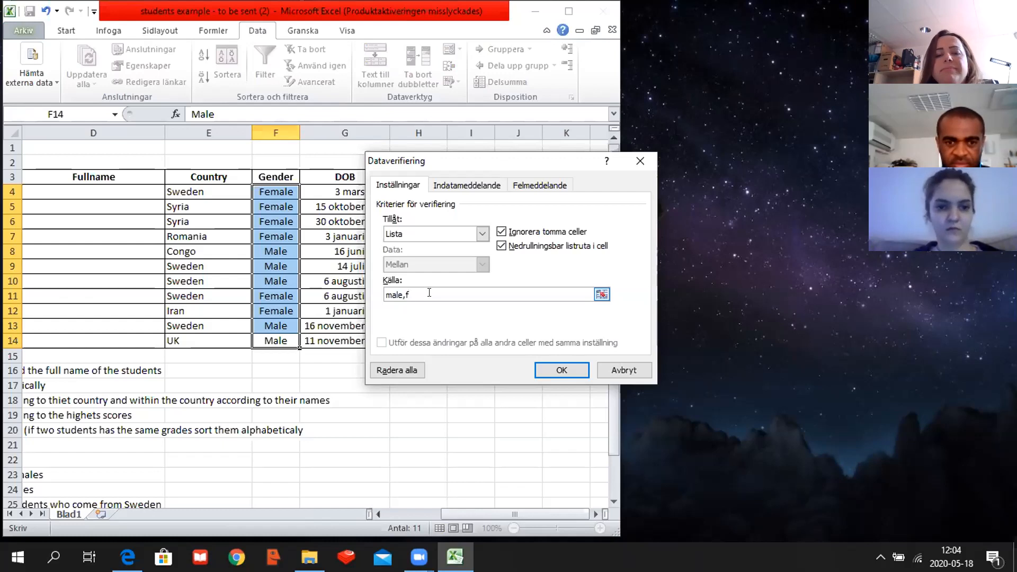
{"action": "type", "text": "ema"}
{"action": "key", "text": "BackSpace"}
{"action": "key", "text": "BackSpace"}
{"action": "key", "text": "BackSpace"}
{"action": "key", "text": "BackSpace"}
{"action": "key", "text": "BackSpace"}
{"action": "type", "text": "female"}
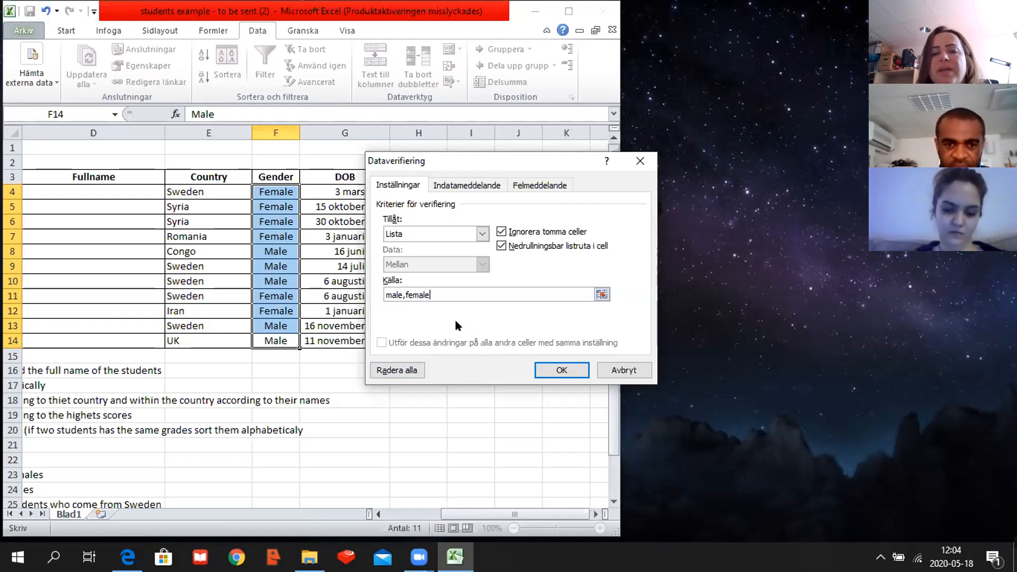
- Give the Gender validation an input message titled "Gender" with the text "choose from the list"
{"action": "left_click", "coordinate": [459, 186]}
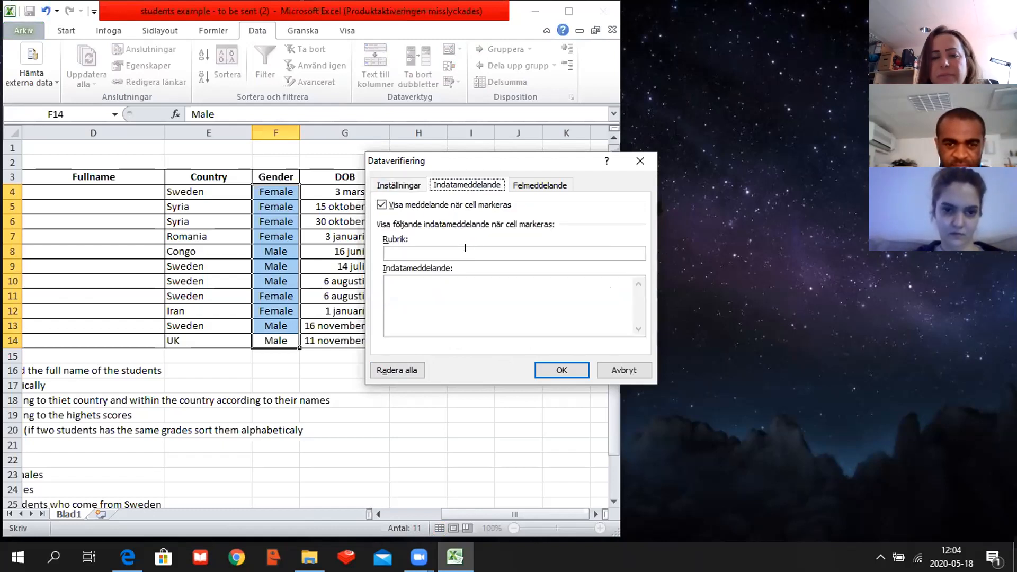
{"action": "left_click", "coordinate": [465, 250]}
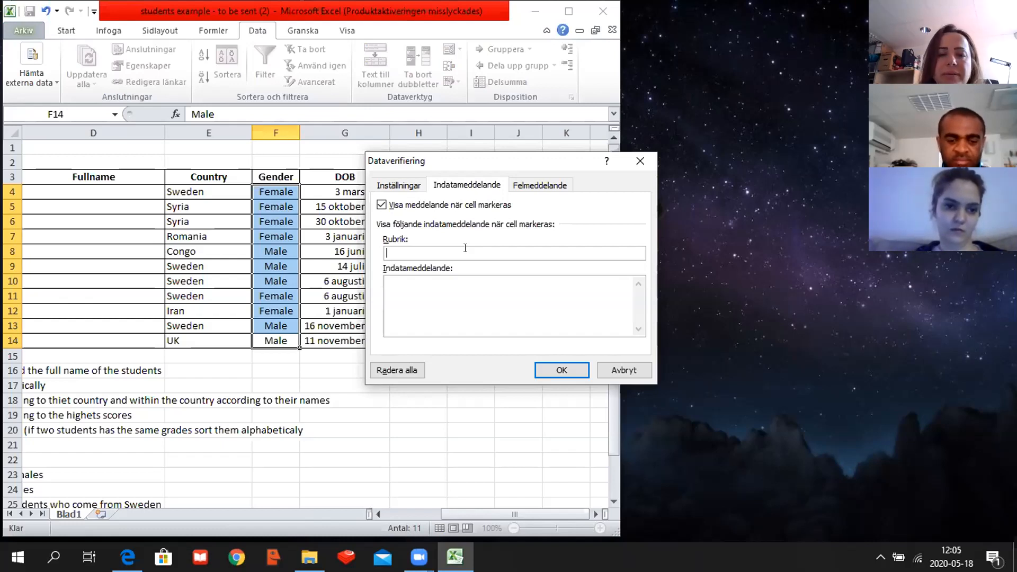
{"action": "key", "text": "Caps_Lock"}
{"action": "type", "text": "Gender"}
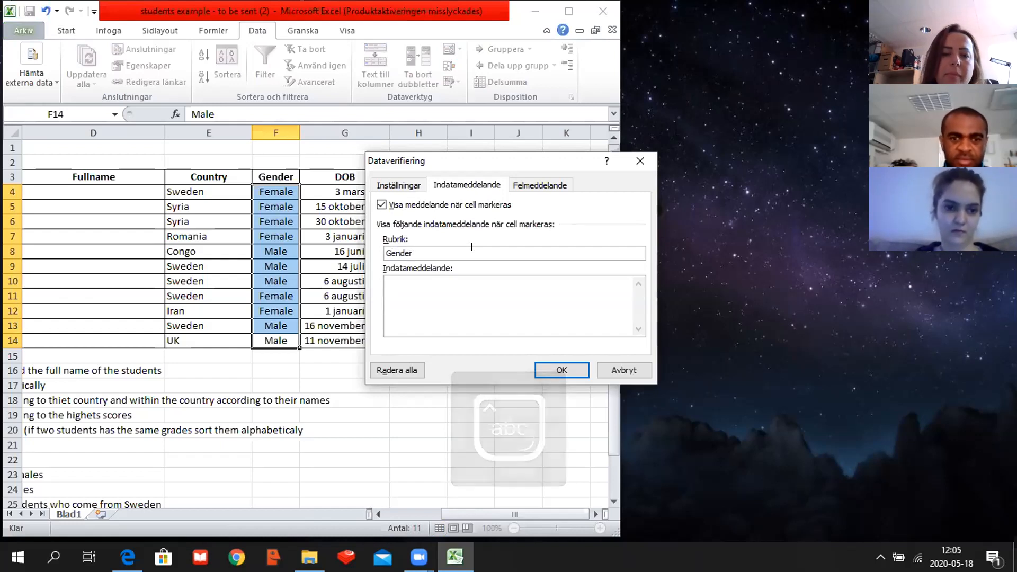
{"action": "left_click", "coordinate": [452, 292]}
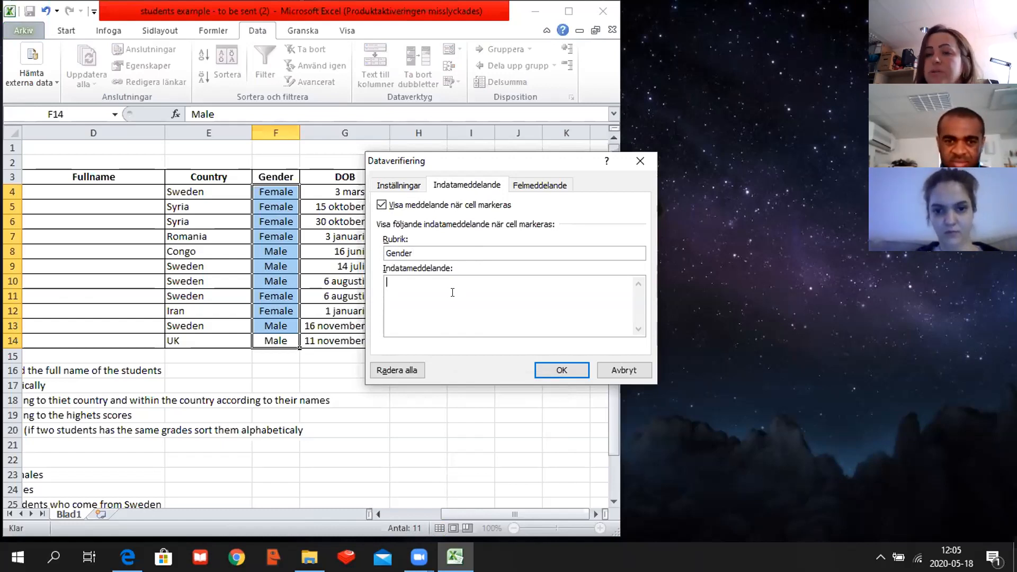
{"action": "type", "text": "cho"}
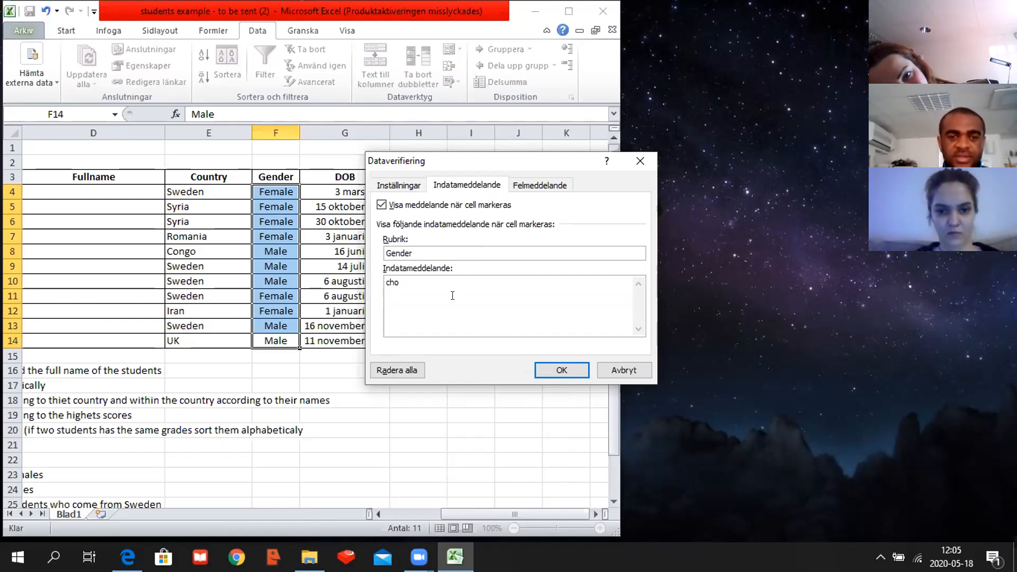
{"action": "type", "text": "ose from the list"}
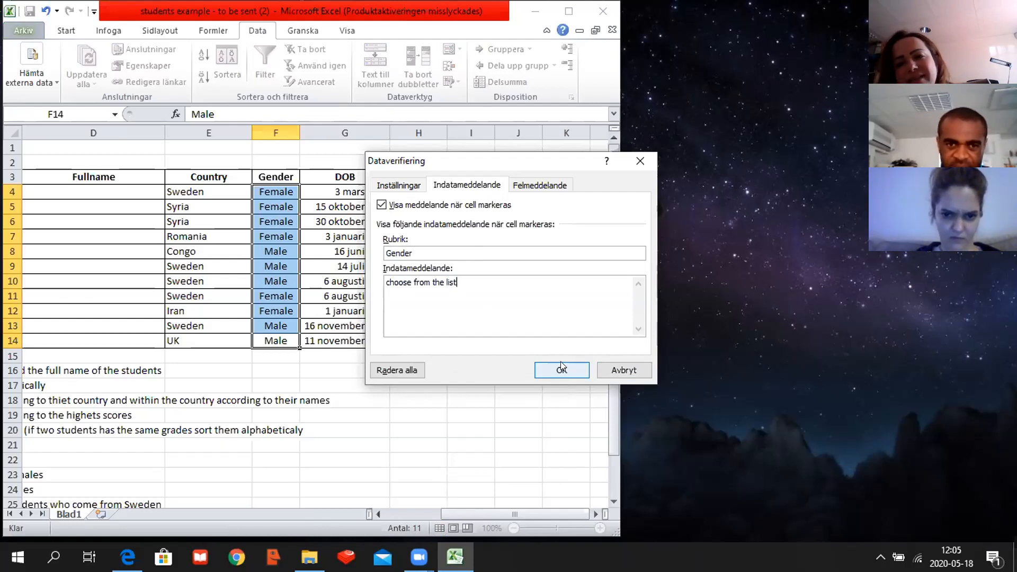
- Set the error alert for invalid data to the Stoppa type with the title "wrong entry"
{"action": "left_click", "coordinate": [540, 185]}
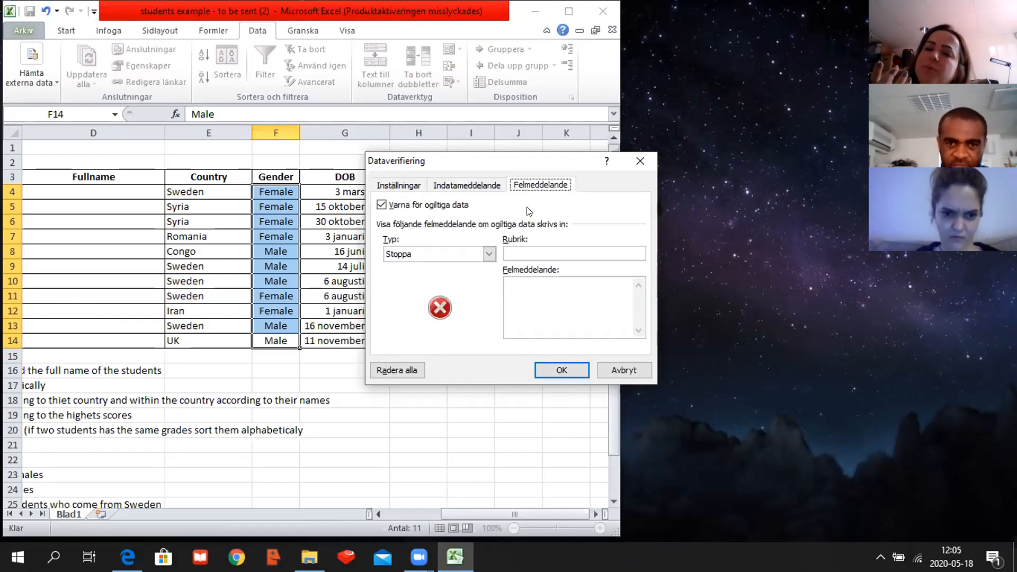
{"action": "left_click", "coordinate": [489, 254]}
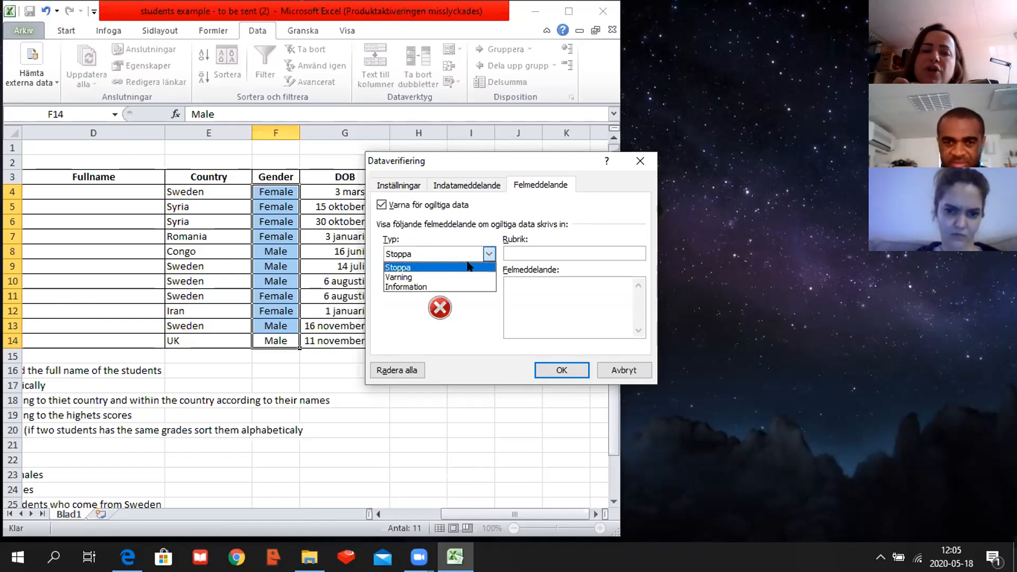
{"action": "left_click", "coordinate": [469, 266]}
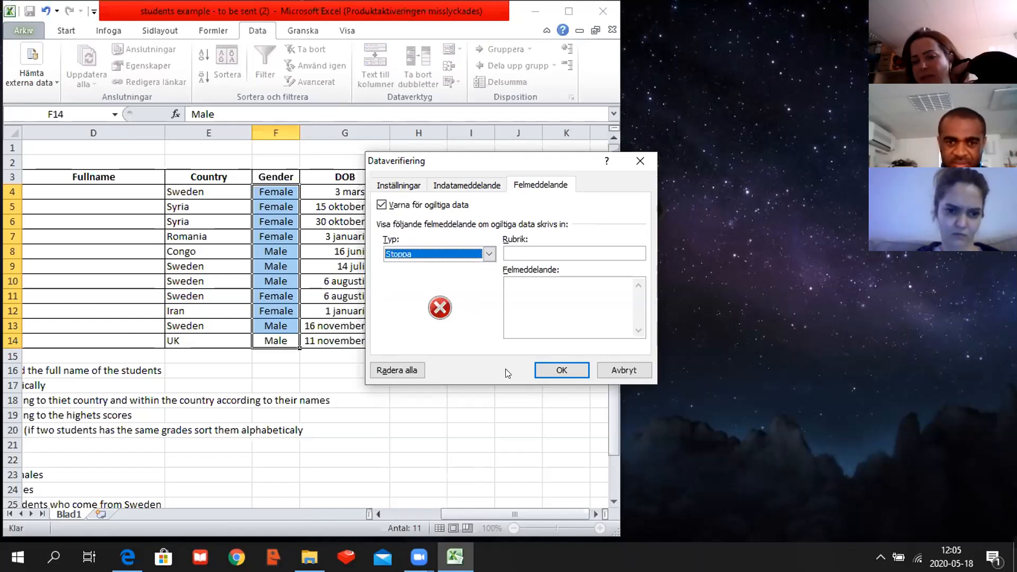
{"action": "left_click", "coordinate": [530, 250]}
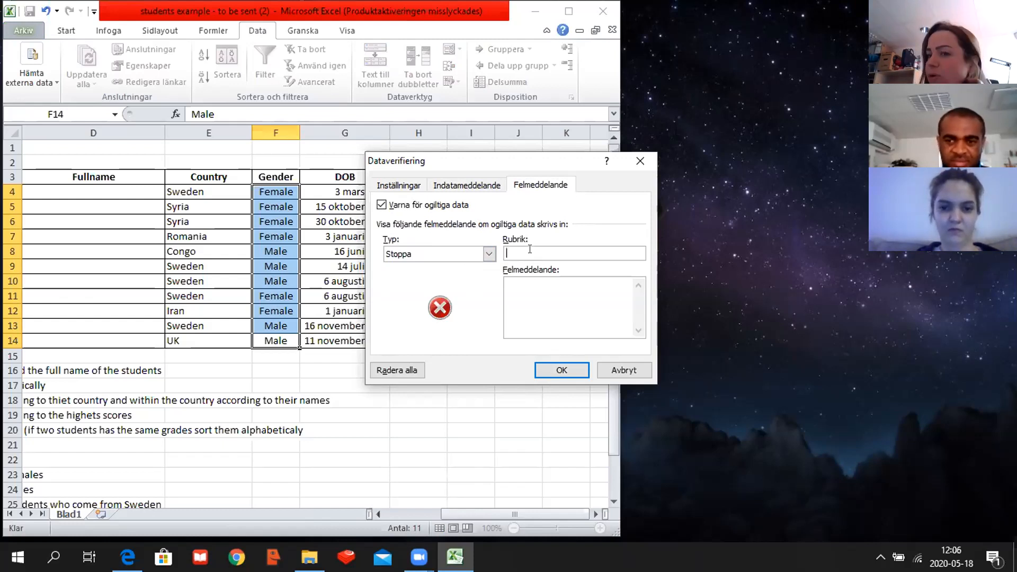
{"action": "type", "text": "mist"}
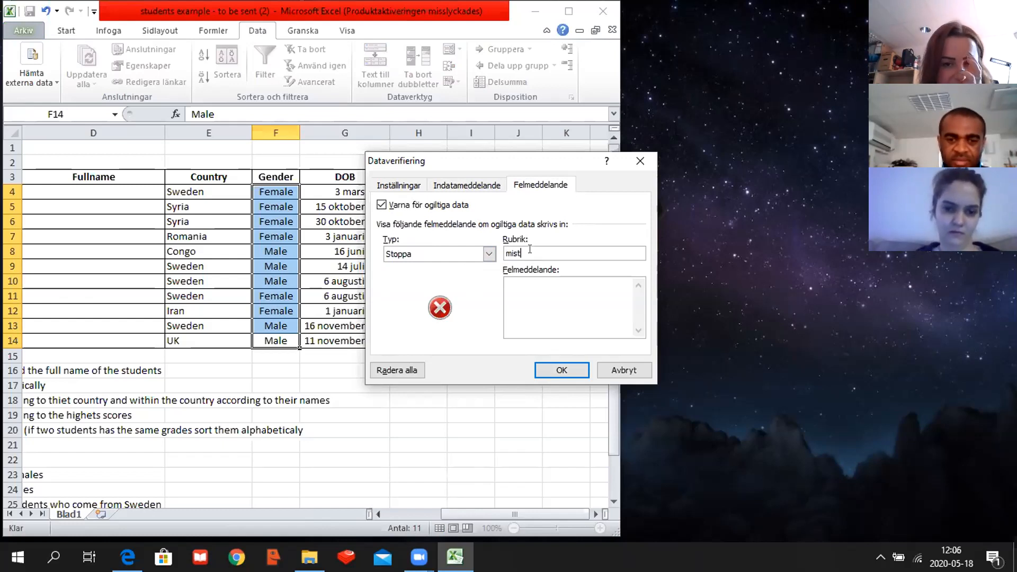
{"action": "key", "text": "BackSpace"}
{"action": "key", "text": "BackSpace"}
{"action": "key", "text": "BackSpace"}
{"action": "key", "text": "BackSpace"}
{"action": "type", "text": "wro"}
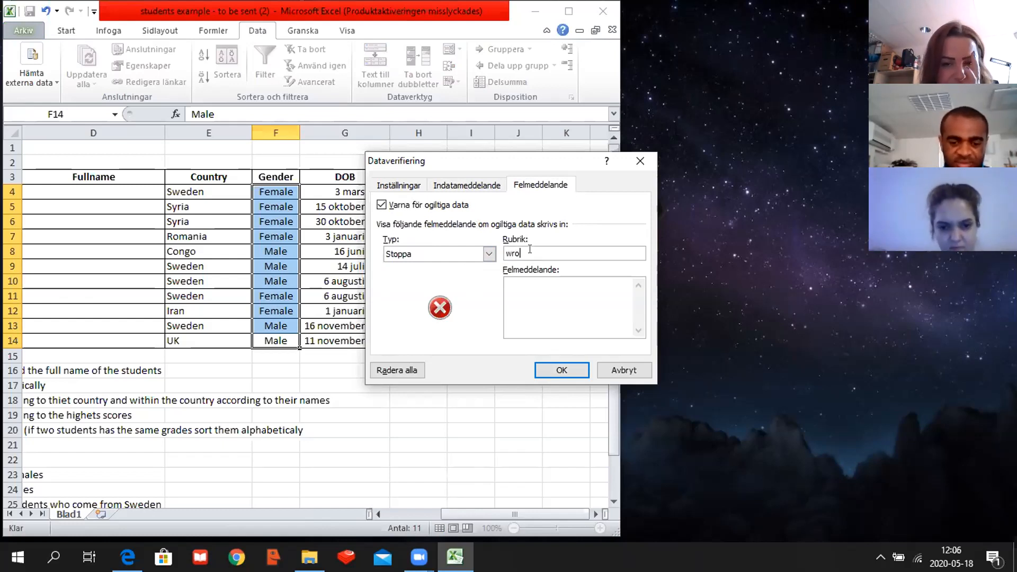
{"action": "type", "text": "ng entry"}
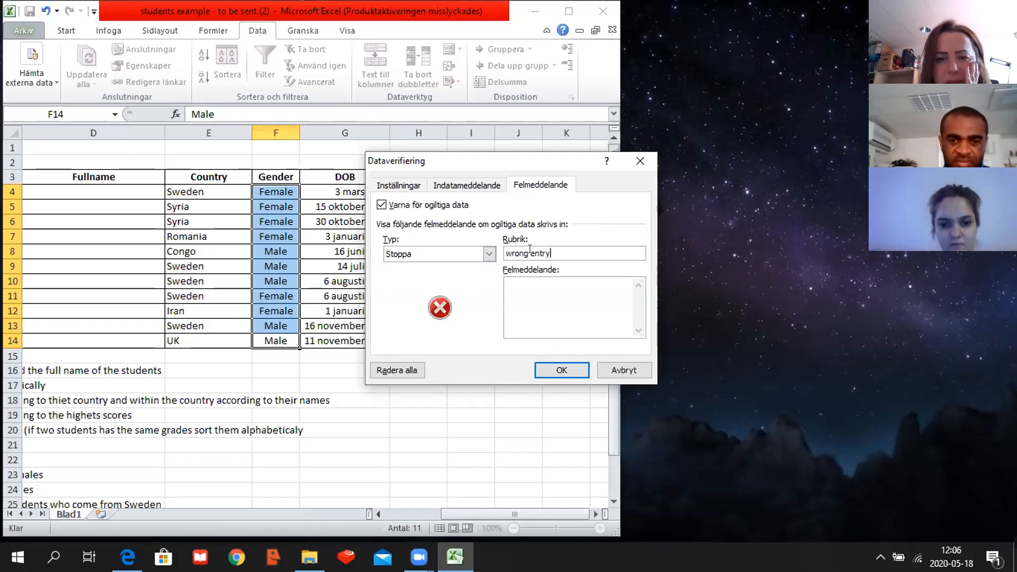
- Enter "please choose the value only from list" as the error message and apply the validation to the Gender cells
{"action": "left_click", "coordinate": [546, 293]}
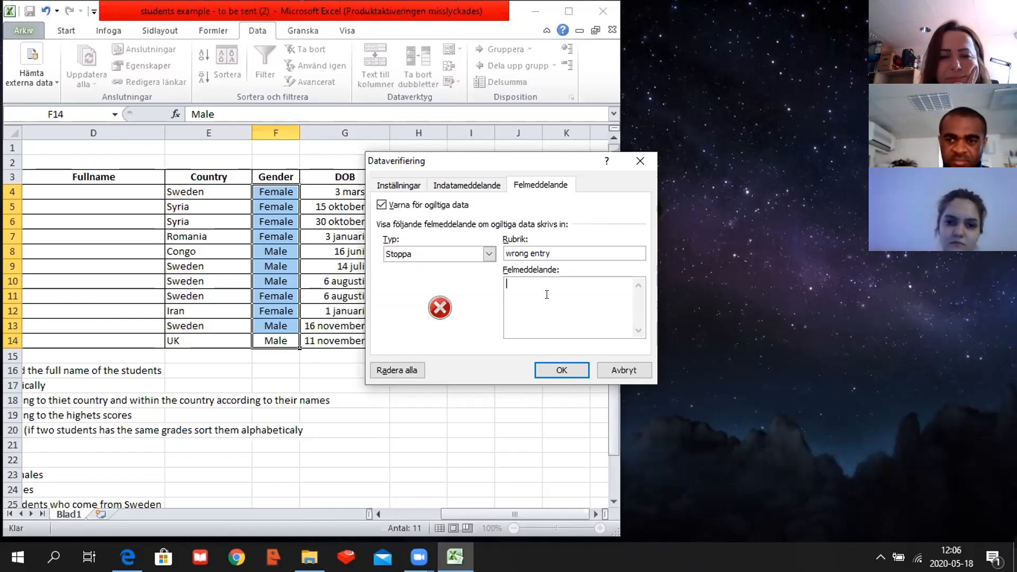
{"action": "type", "text": "choose the value onl"}
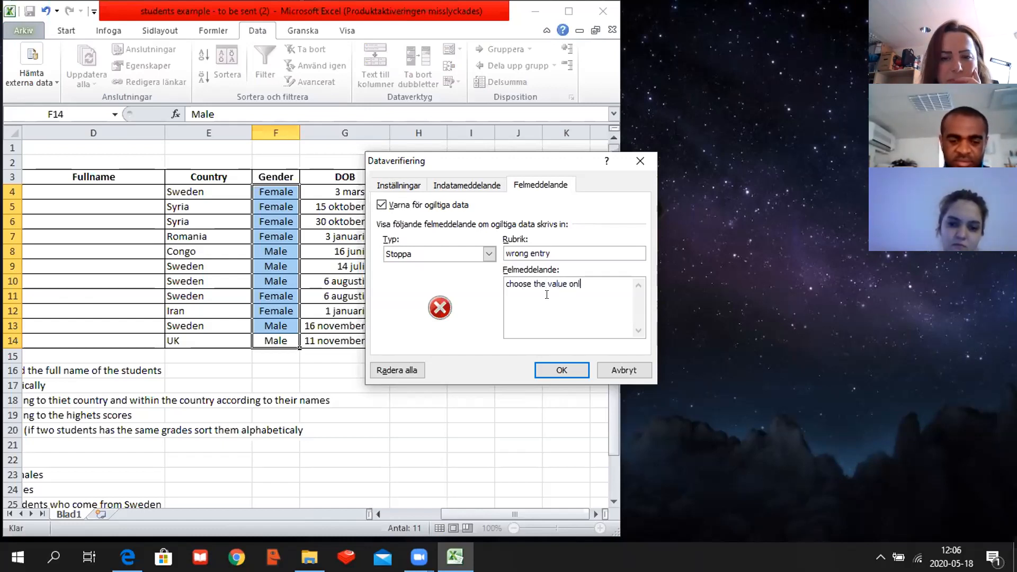
{"action": "type", "text": "y from list"}
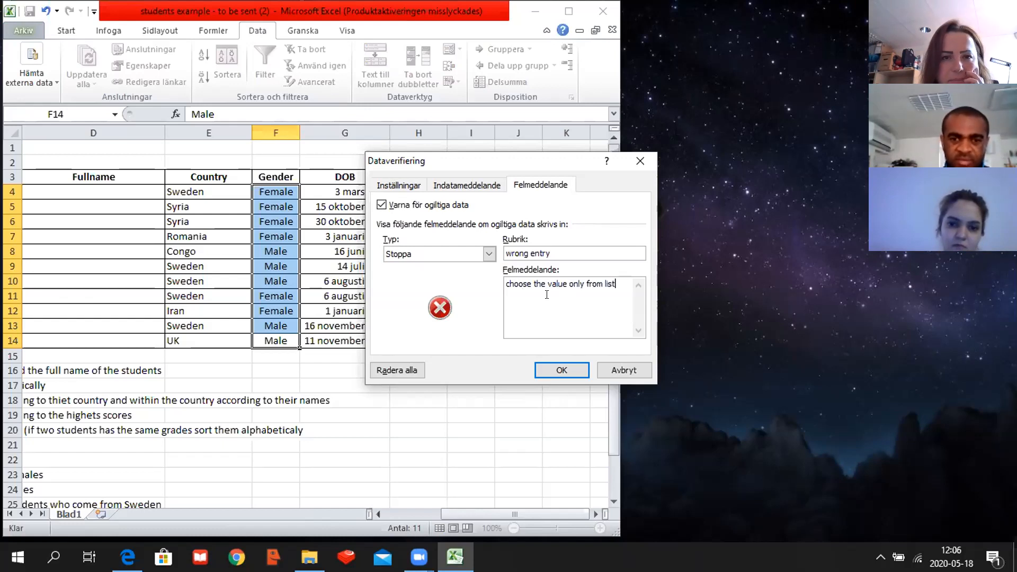
{"action": "left_click", "coordinate": [506, 285]}
{"action": "type", "text": "please"}
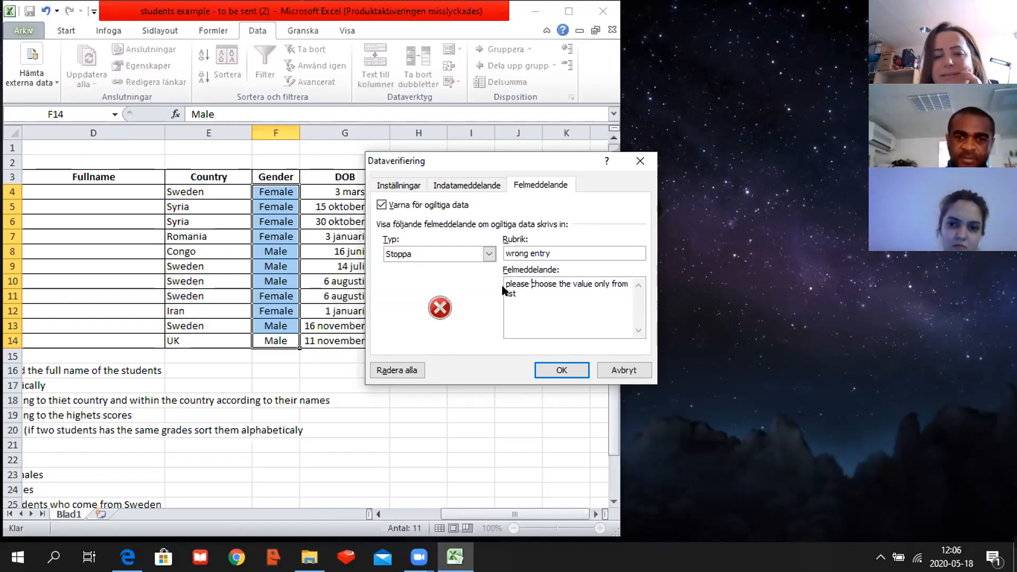
{"action": "left_click", "coordinate": [562, 367]}
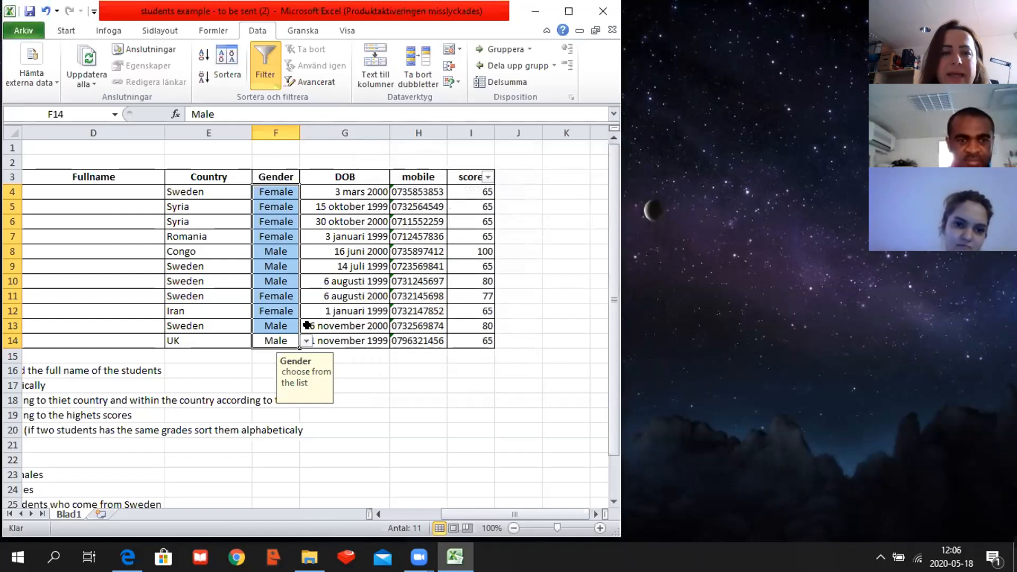
- Clear the gender entry in cell F11 and commit the empty cell
{"action": "left_click", "coordinate": [285, 189]}
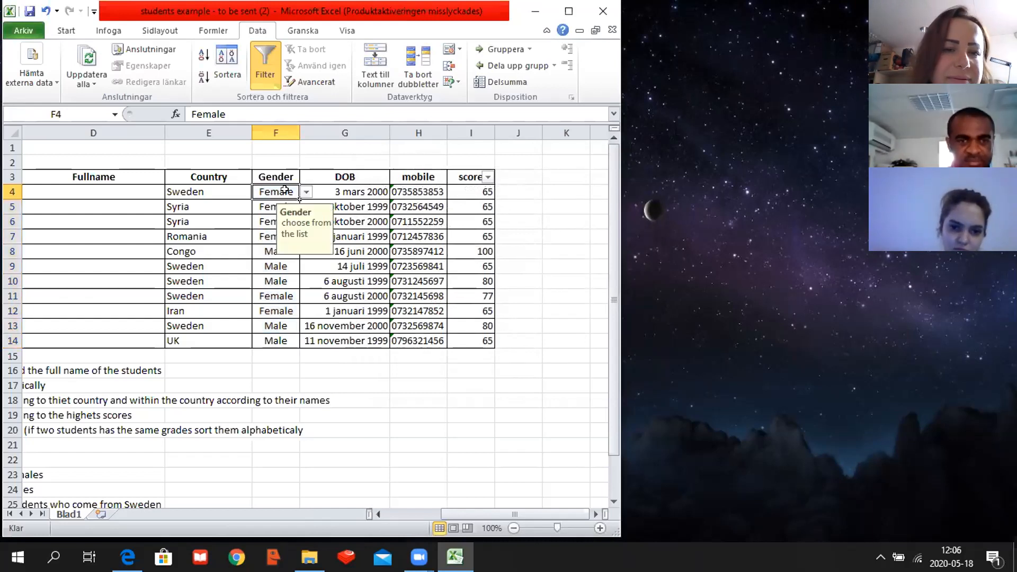
{"action": "double_click", "coordinate": [290, 296]}
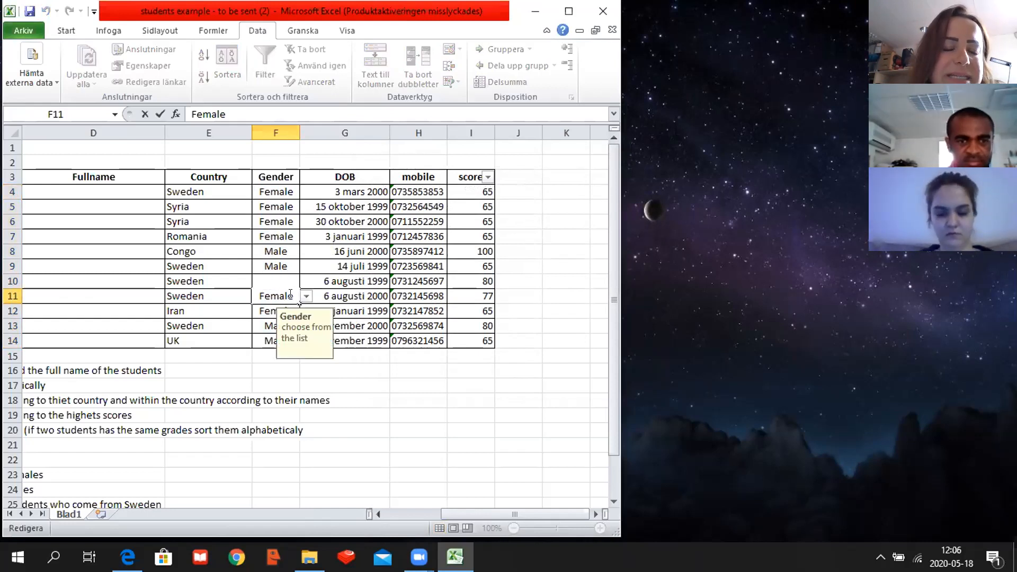
{"action": "key", "text": "BackSpace"}
{"action": "key", "text": "BackSpace"}
{"action": "key", "text": "BackSpace"}
{"action": "key", "text": "BackSpace"}
{"action": "key", "text": "BackSpace"}
{"action": "key", "text": "BackSpace"}
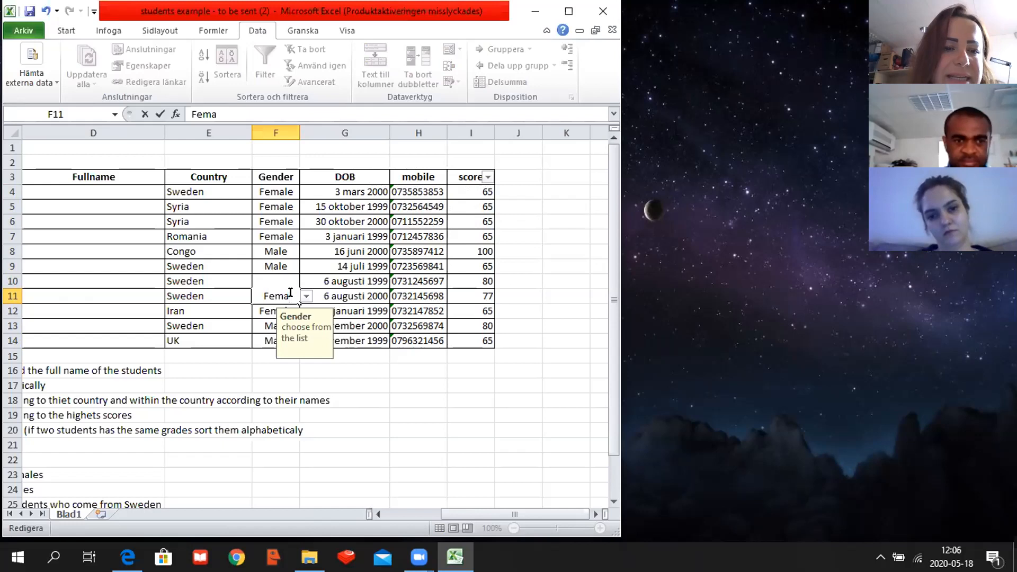
{"action": "left_click", "coordinate": [291, 191]}
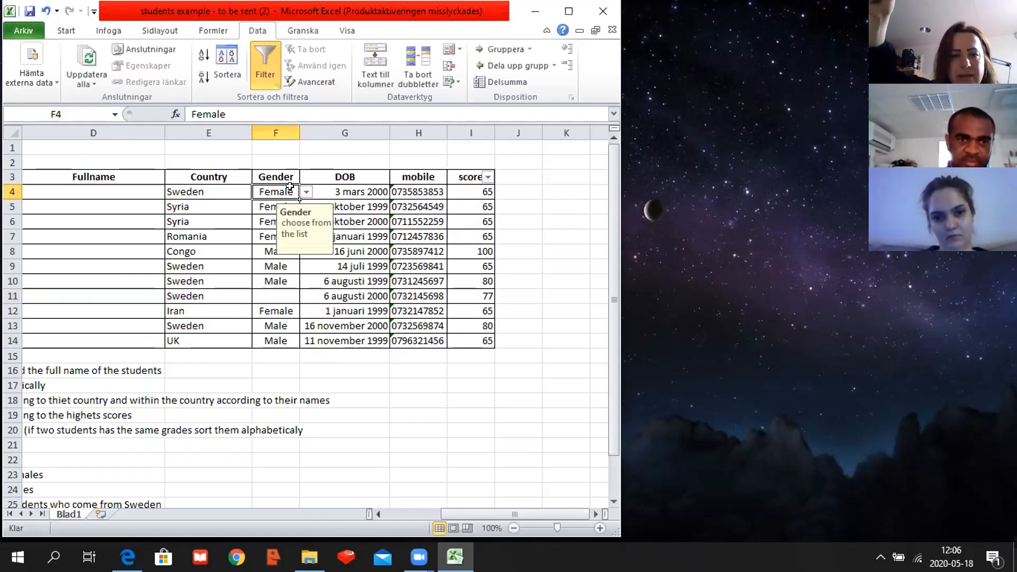
{"action": "left_click_drag", "start_coordinate": [291, 190], "coordinate": [277, 224]}
{"action": "left_click", "coordinate": [272, 190]}
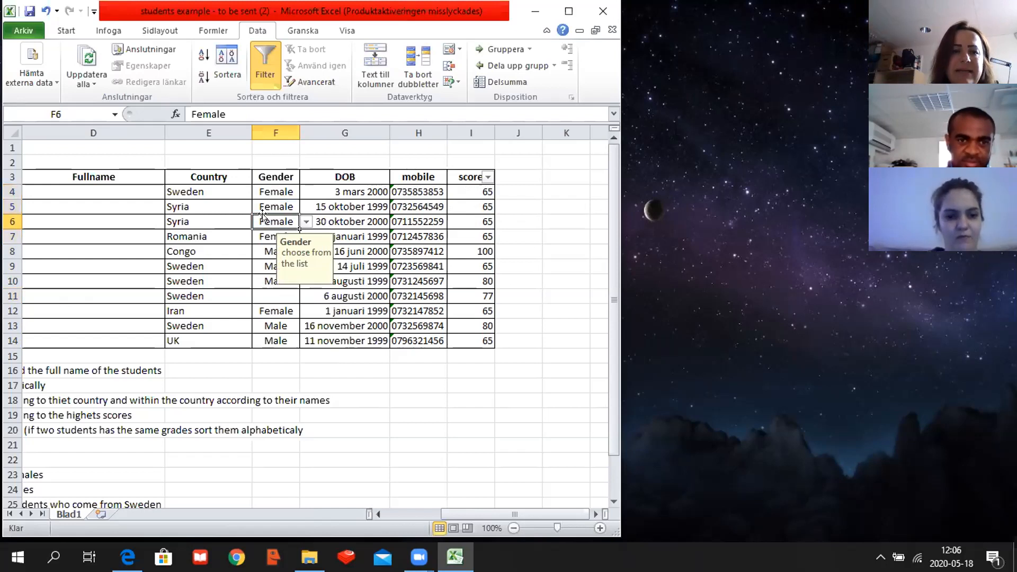
{"action": "left_click_drag", "start_coordinate": [271, 193], "coordinate": [268, 337]}
{"action": "right_click", "coordinate": [275, 340]}
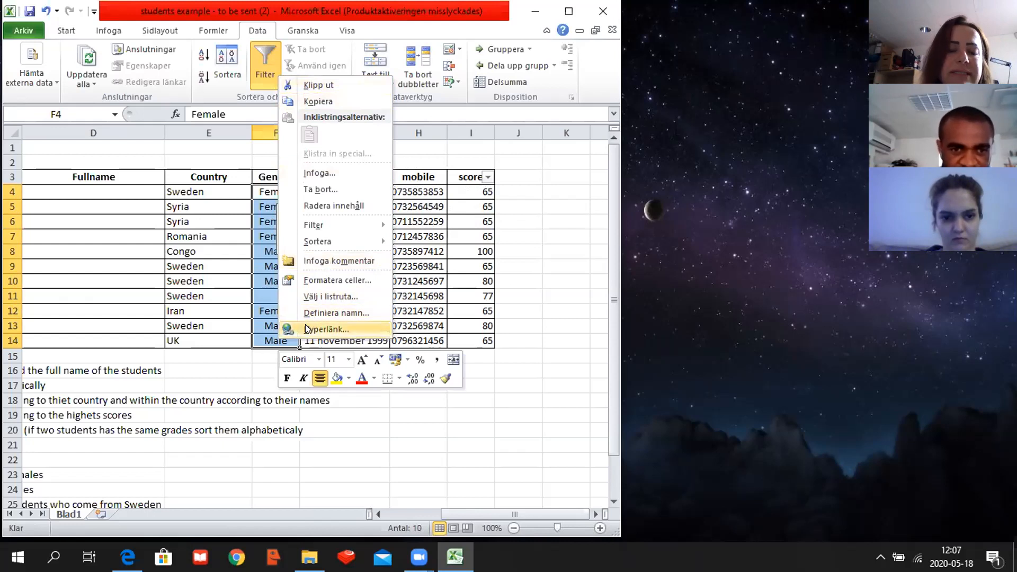
{"action": "left_click", "coordinate": [320, 189]}
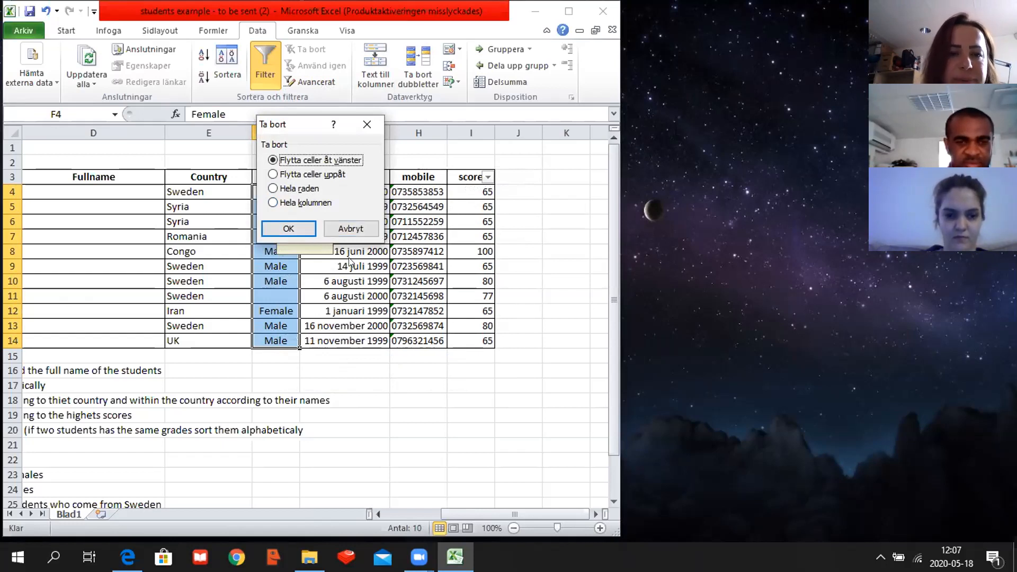
{"action": "left_click", "coordinate": [354, 227]}
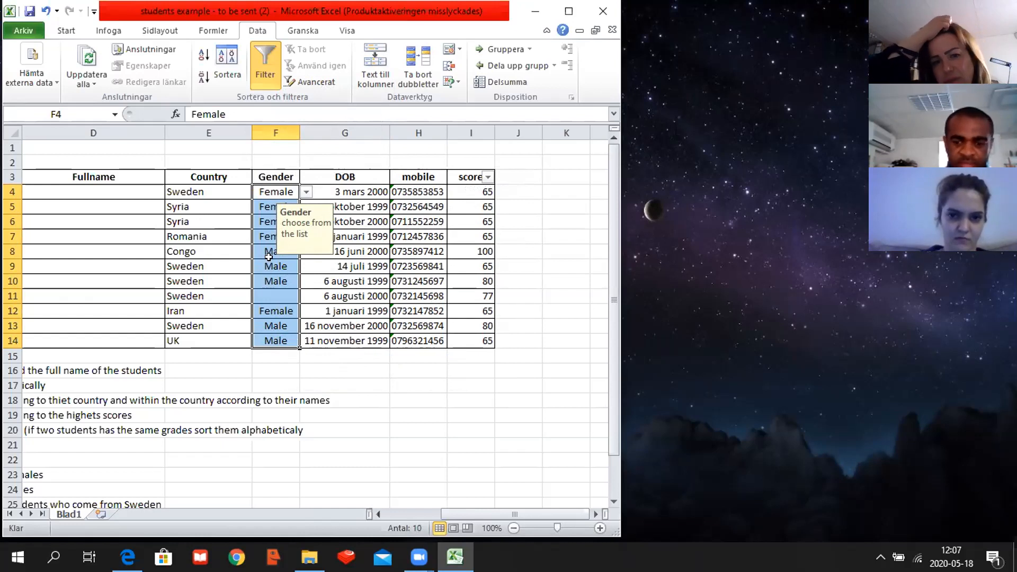
- Clear all remaining gender entries in cells F4 to F14 and deselect the range
{"action": "key", "text": "Delete"}
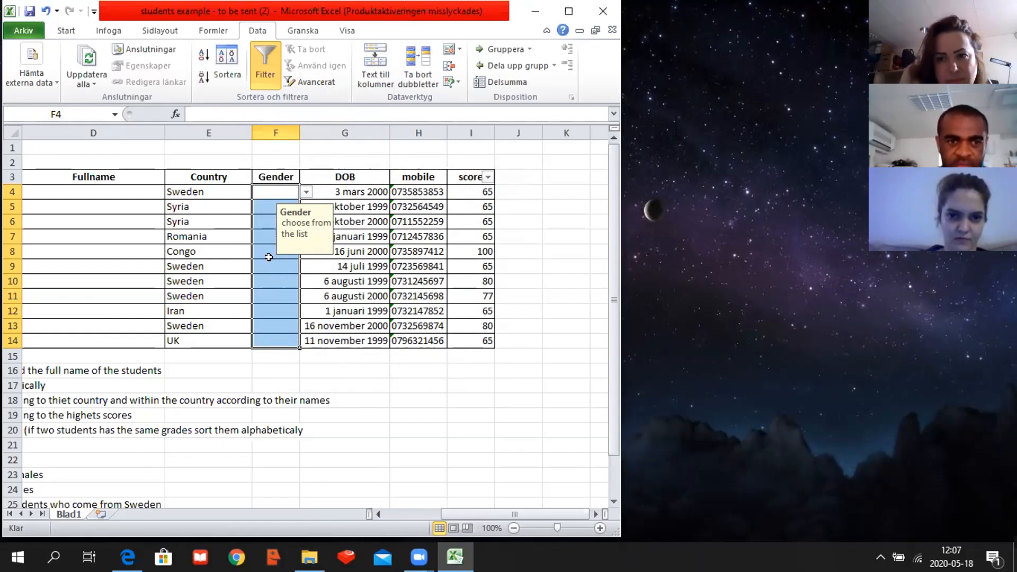
{"action": "left_click", "coordinate": [260, 209]}
- Check the choices offered by the drop-down list in the first Gender cell, F4, and close the list
{"action": "left_click", "coordinate": [268, 195]}
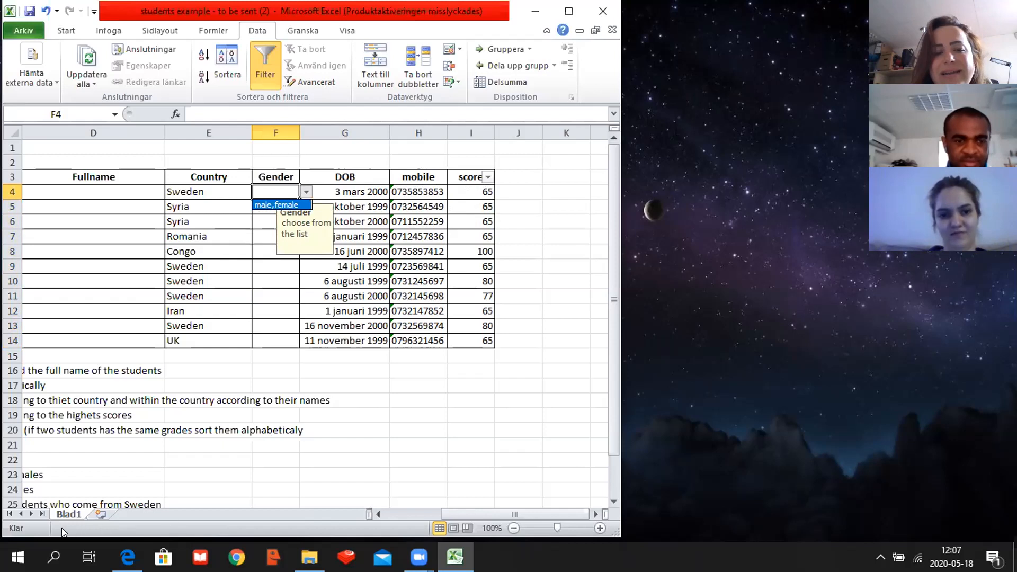
{"action": "left_click", "coordinate": [375, 514]}
{"action": "left_click", "coordinate": [374, 514]}
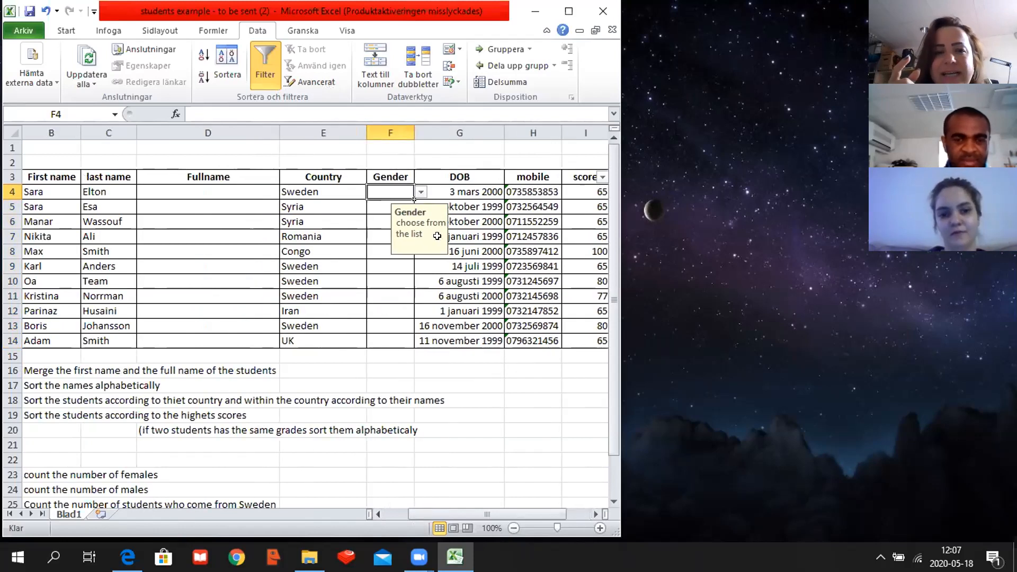
{"action": "left_click", "coordinate": [421, 191]}
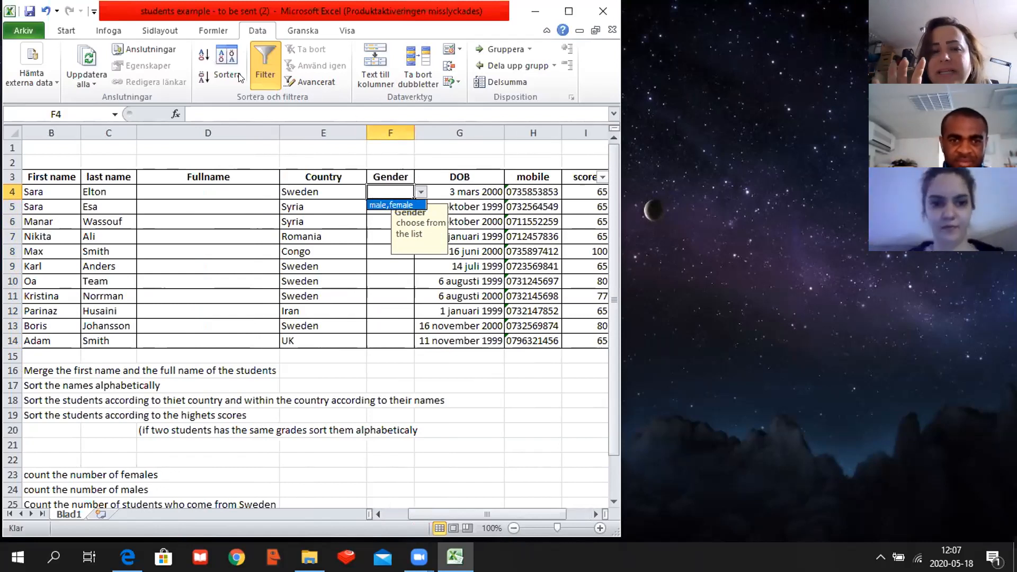
{"action": "left_click", "coordinate": [384, 189]}
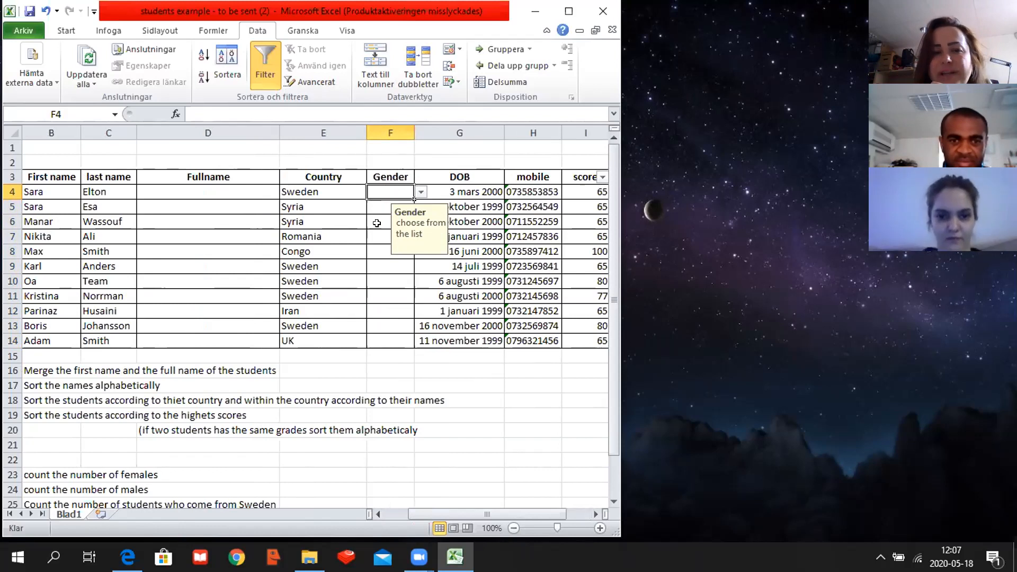
- Edit the data validation of Gender cells F4 to F14 so the list source reads "male;female", separated by a semicolon
{"action": "left_click_drag", "start_coordinate": [377, 187], "coordinate": [377, 340]}
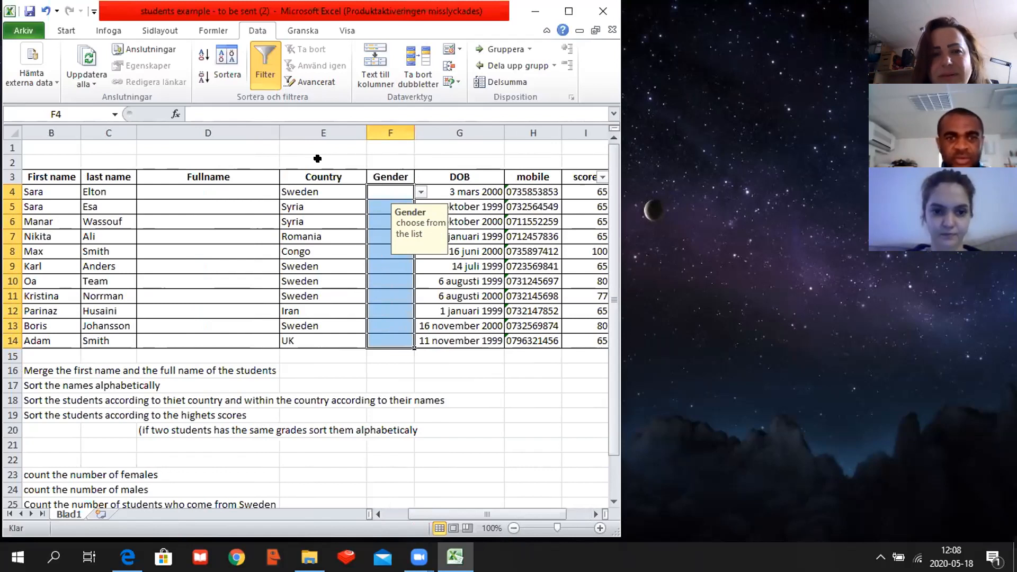
{"action": "left_click", "coordinate": [445, 51]}
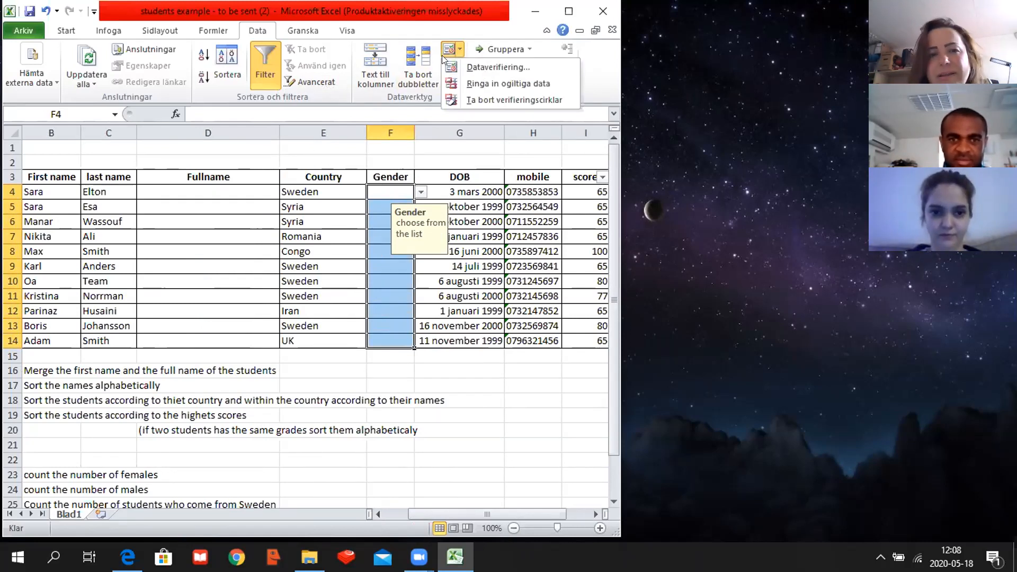
{"action": "left_click", "coordinate": [469, 63]}
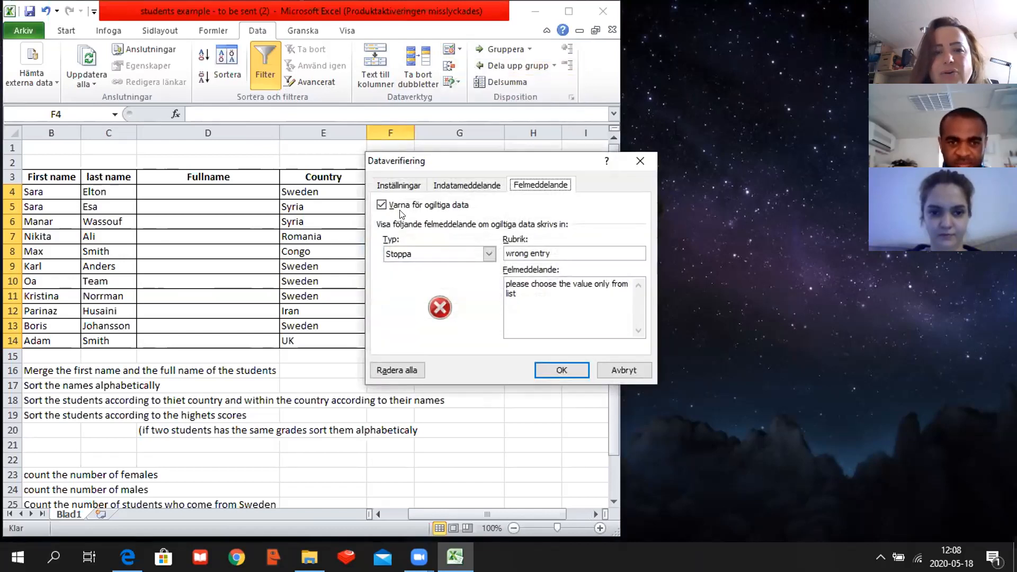
{"action": "left_click", "coordinate": [400, 185]}
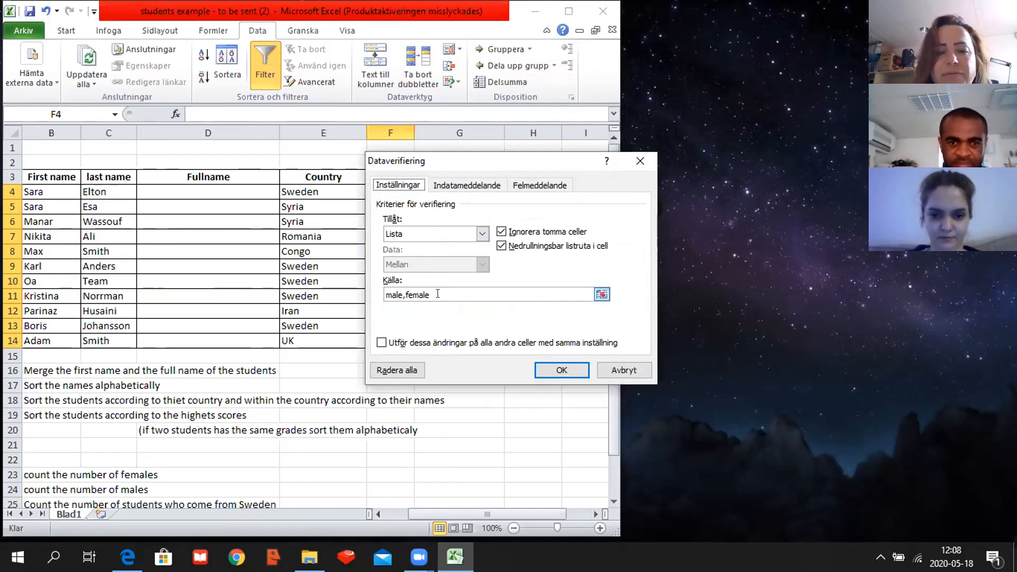
{"action": "left_click", "coordinate": [402, 295]}
{"action": "key", "text": "BackSpace"}
{"action": "type", "text": ";"}
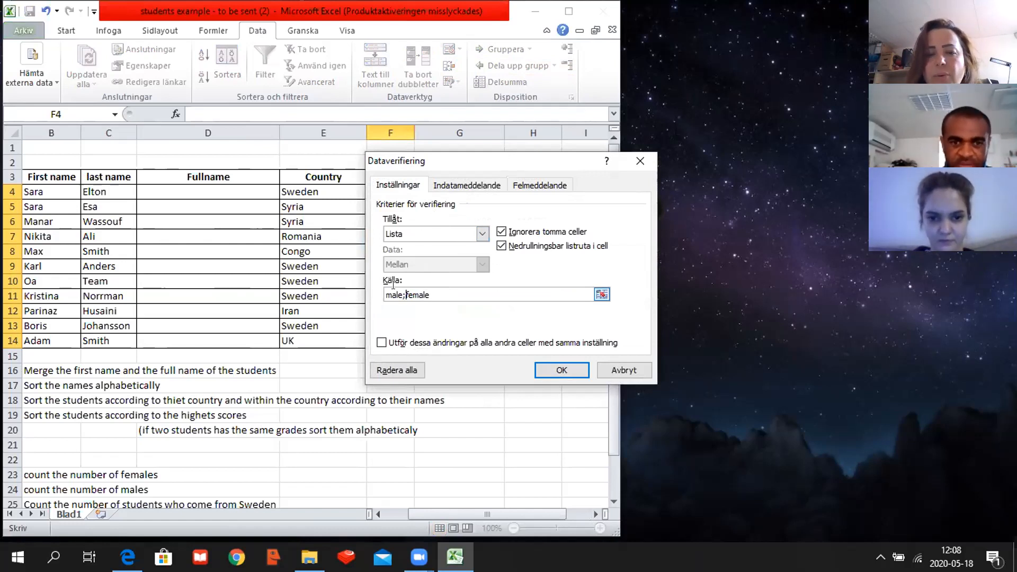